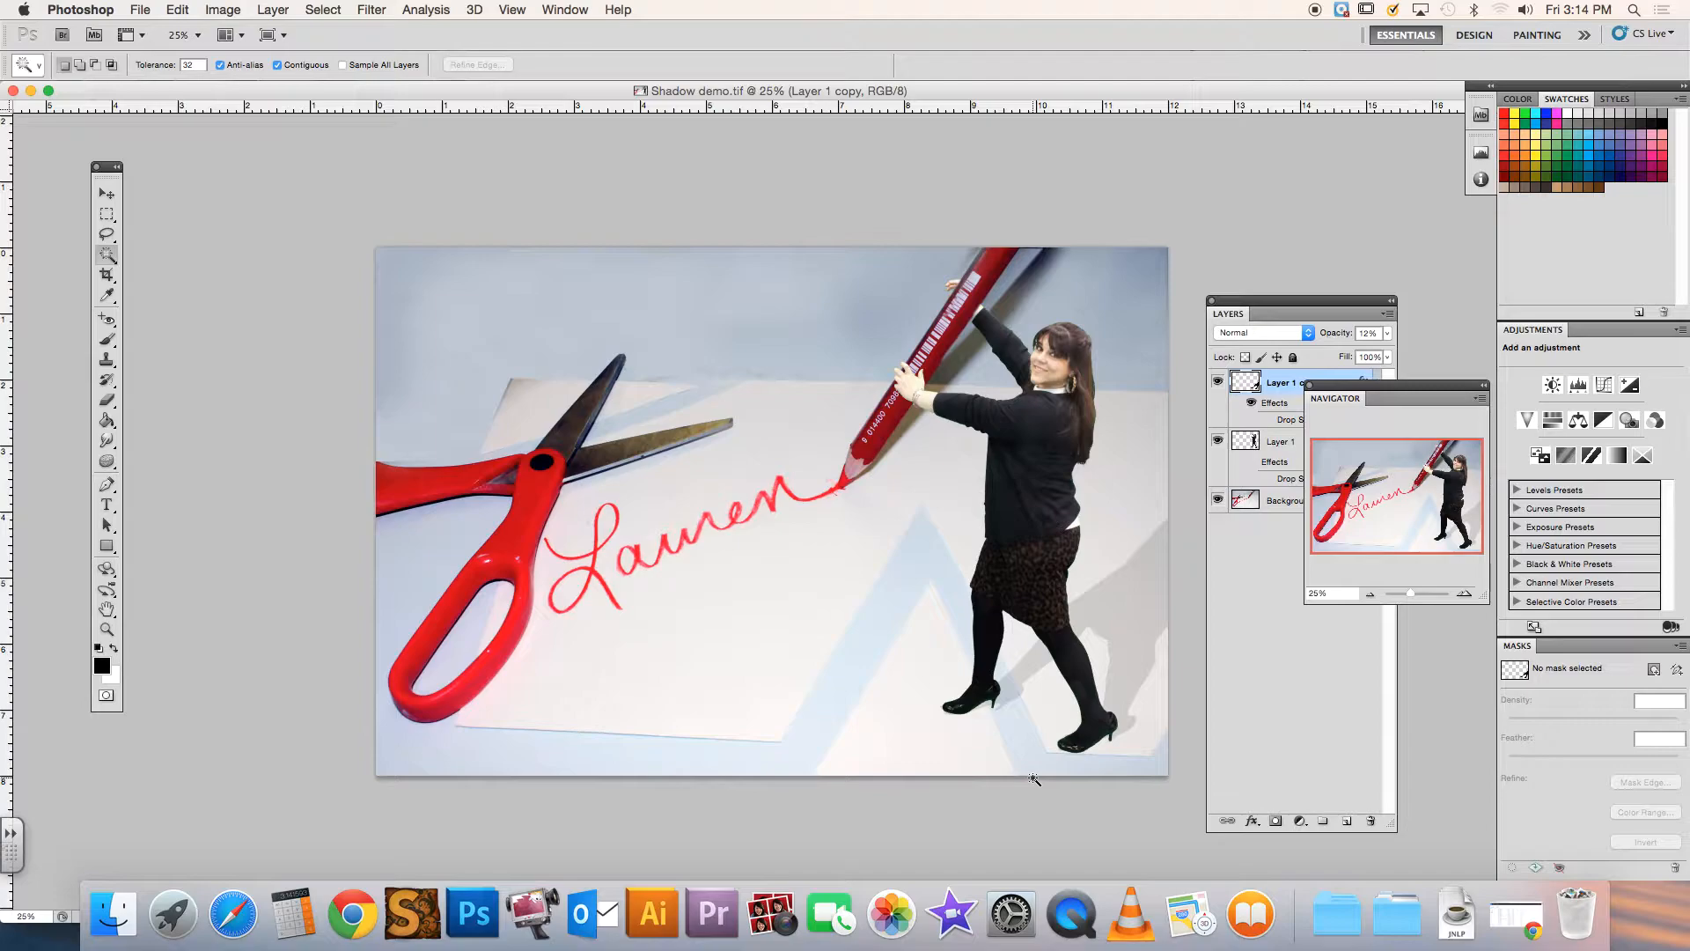
Move the Navigator clear of the layer list and hide the Layer 1 copy layer
left_click_drag(1415, 384, 1328, 57)
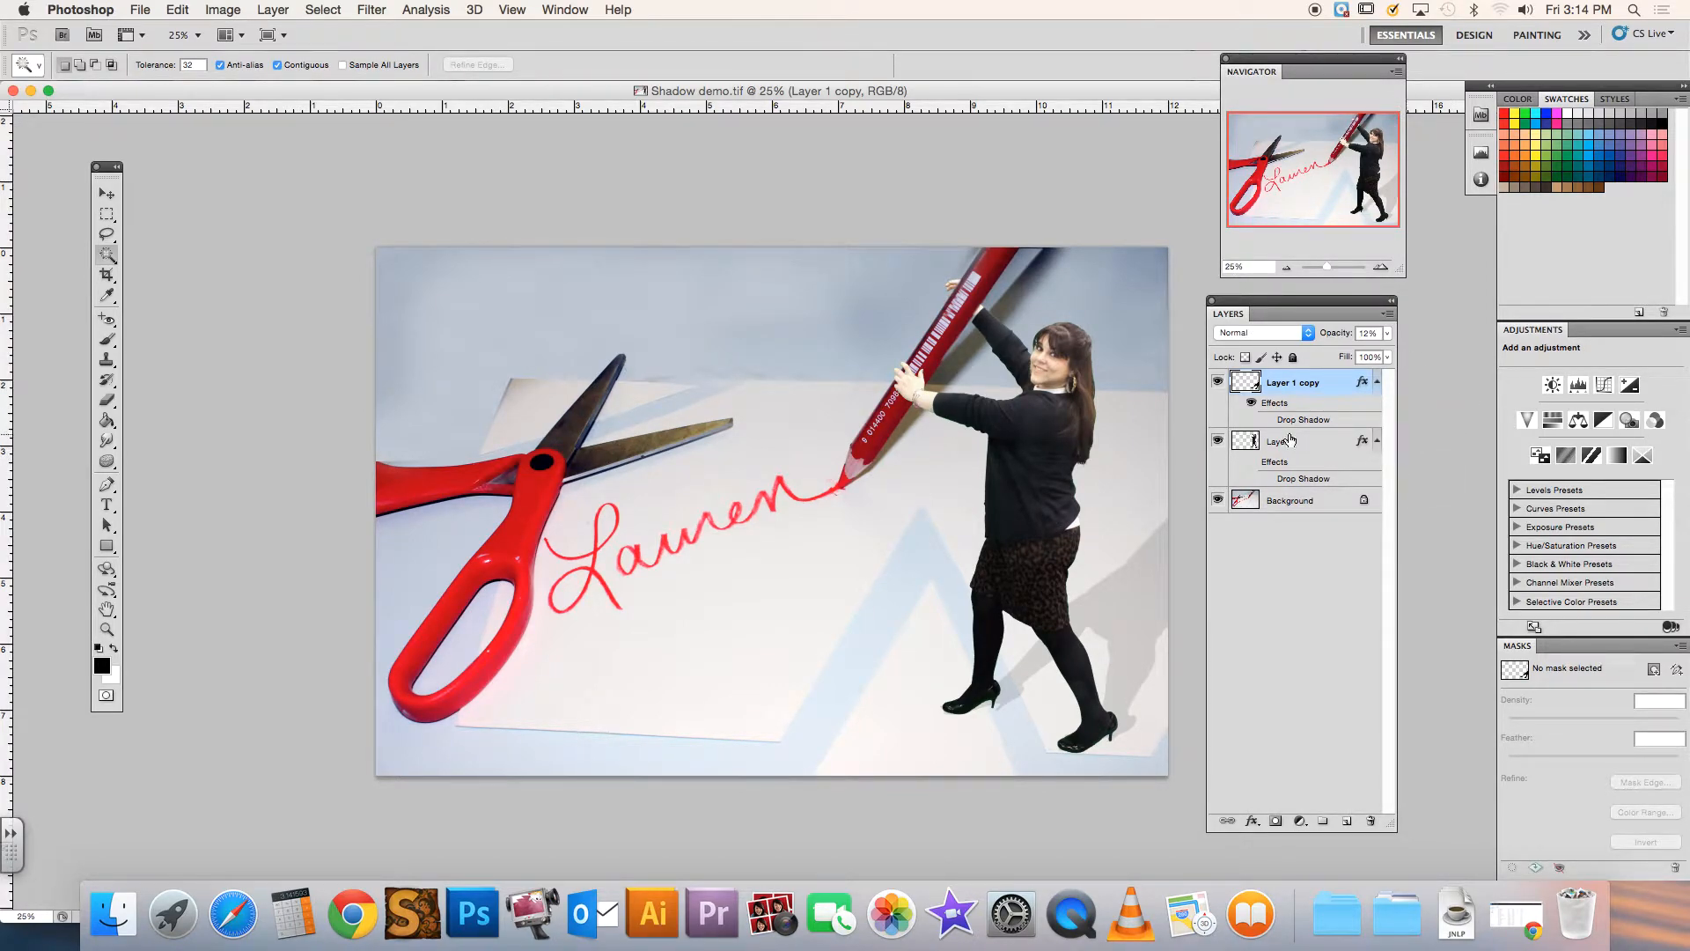
left_click(1218, 382)
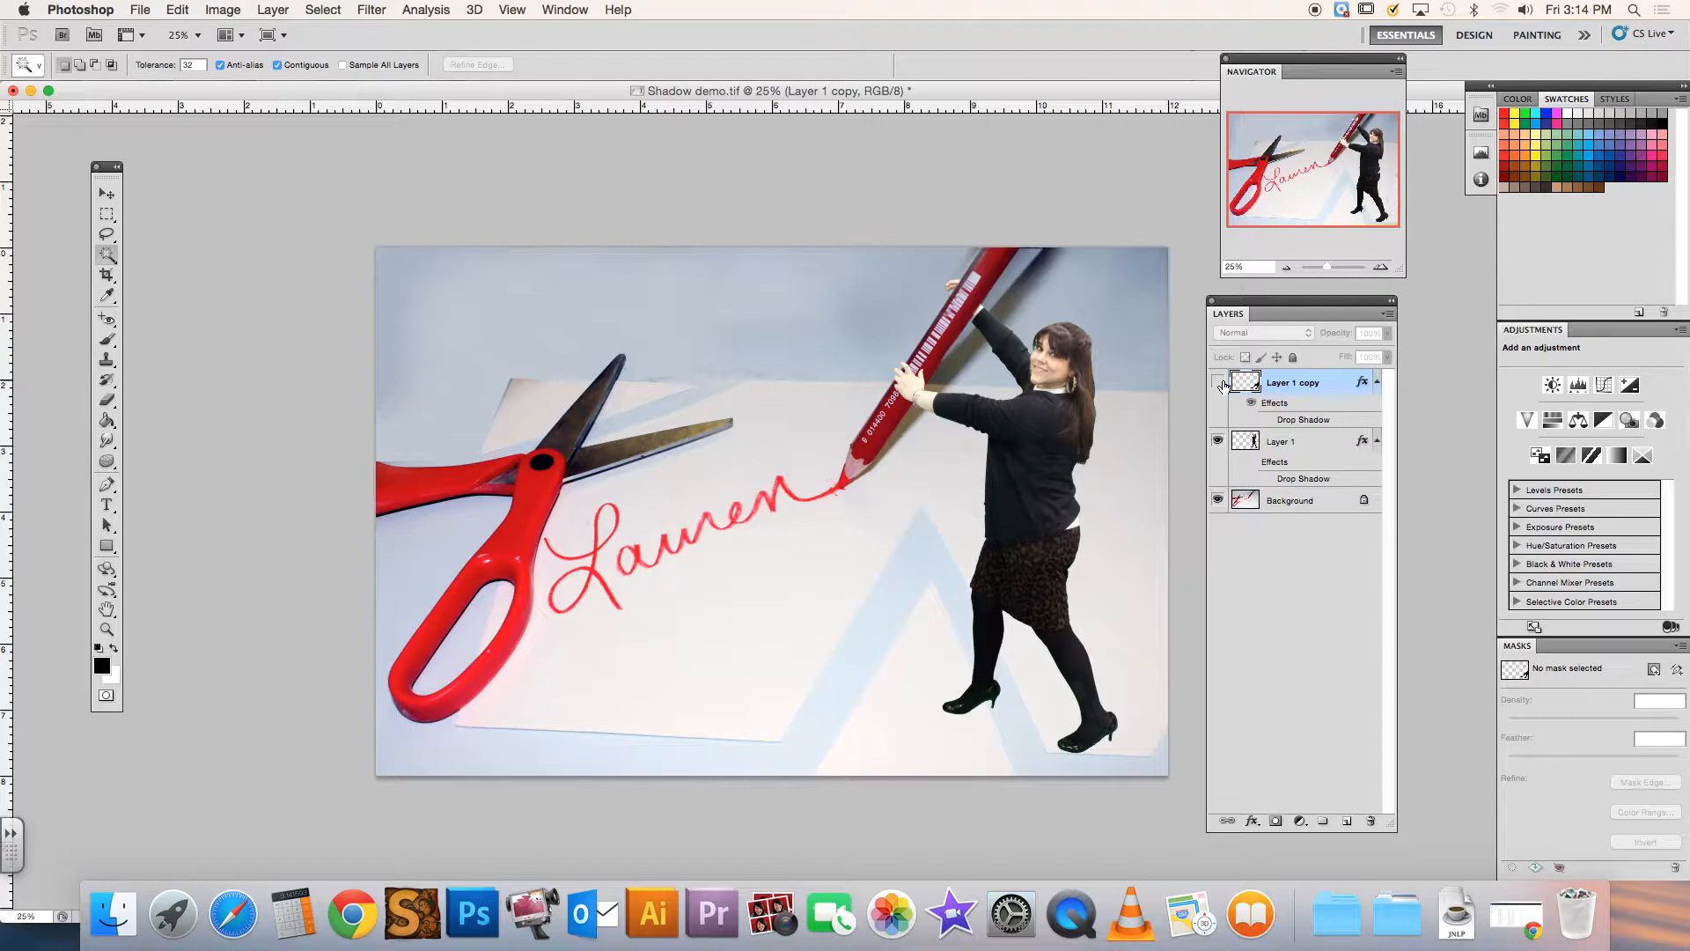
left_click(1218, 382)
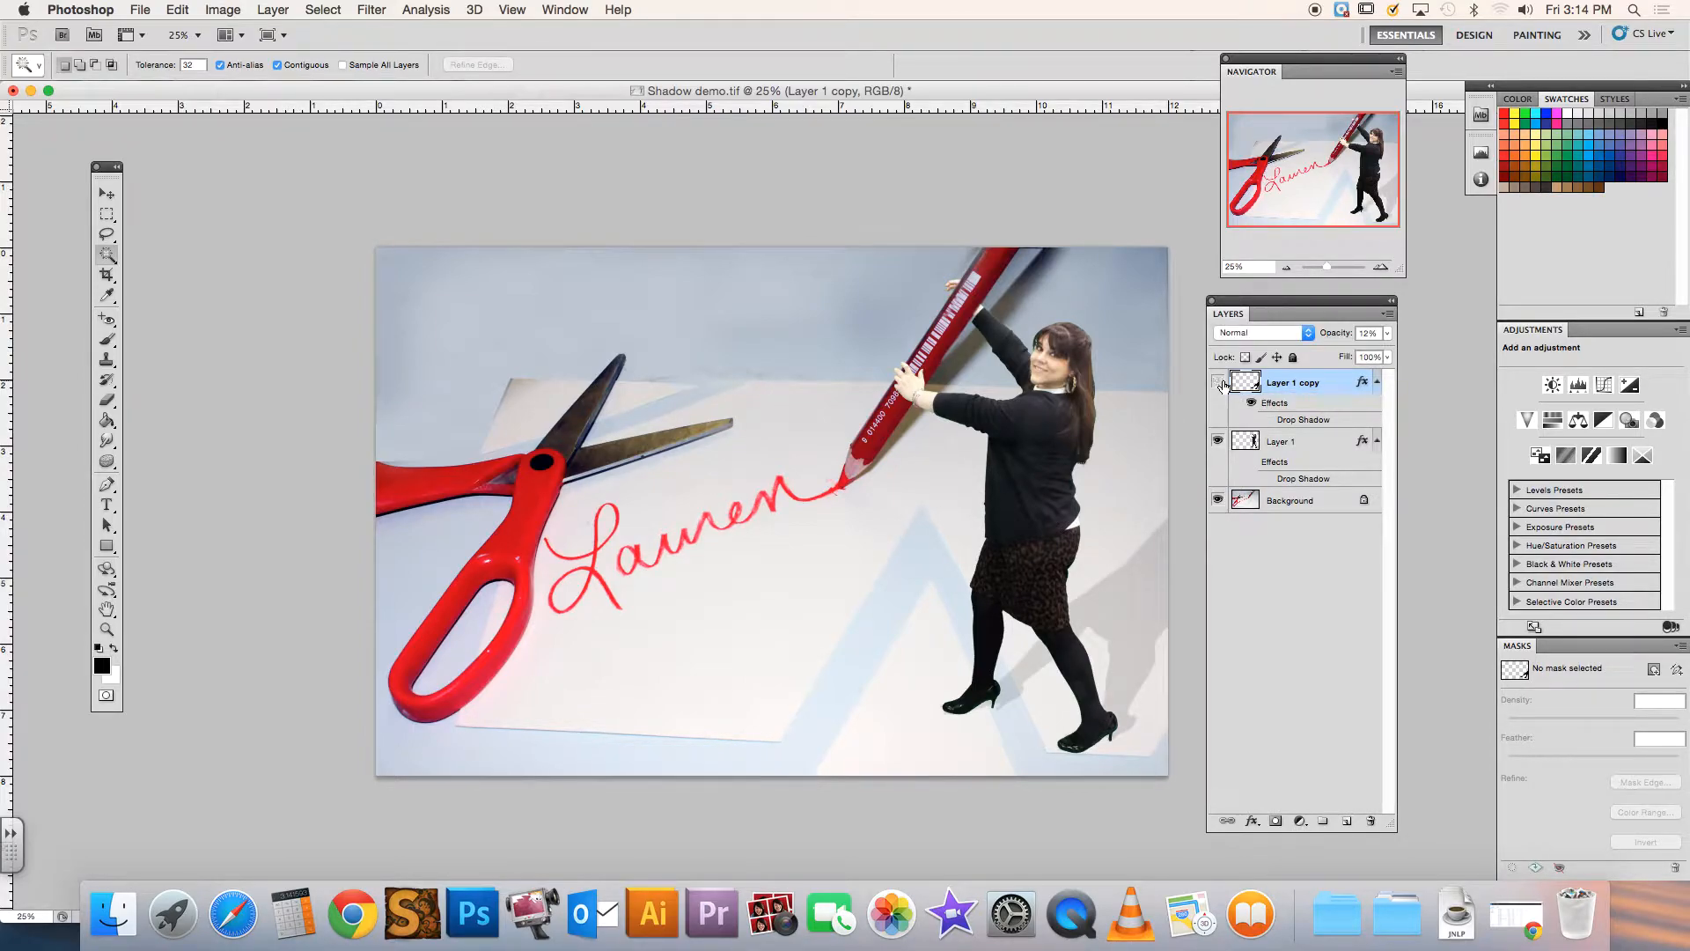
left_click(1220, 383)
Add a new empty layer and place it between Layer 1 and the Background
left_click(1311, 441)
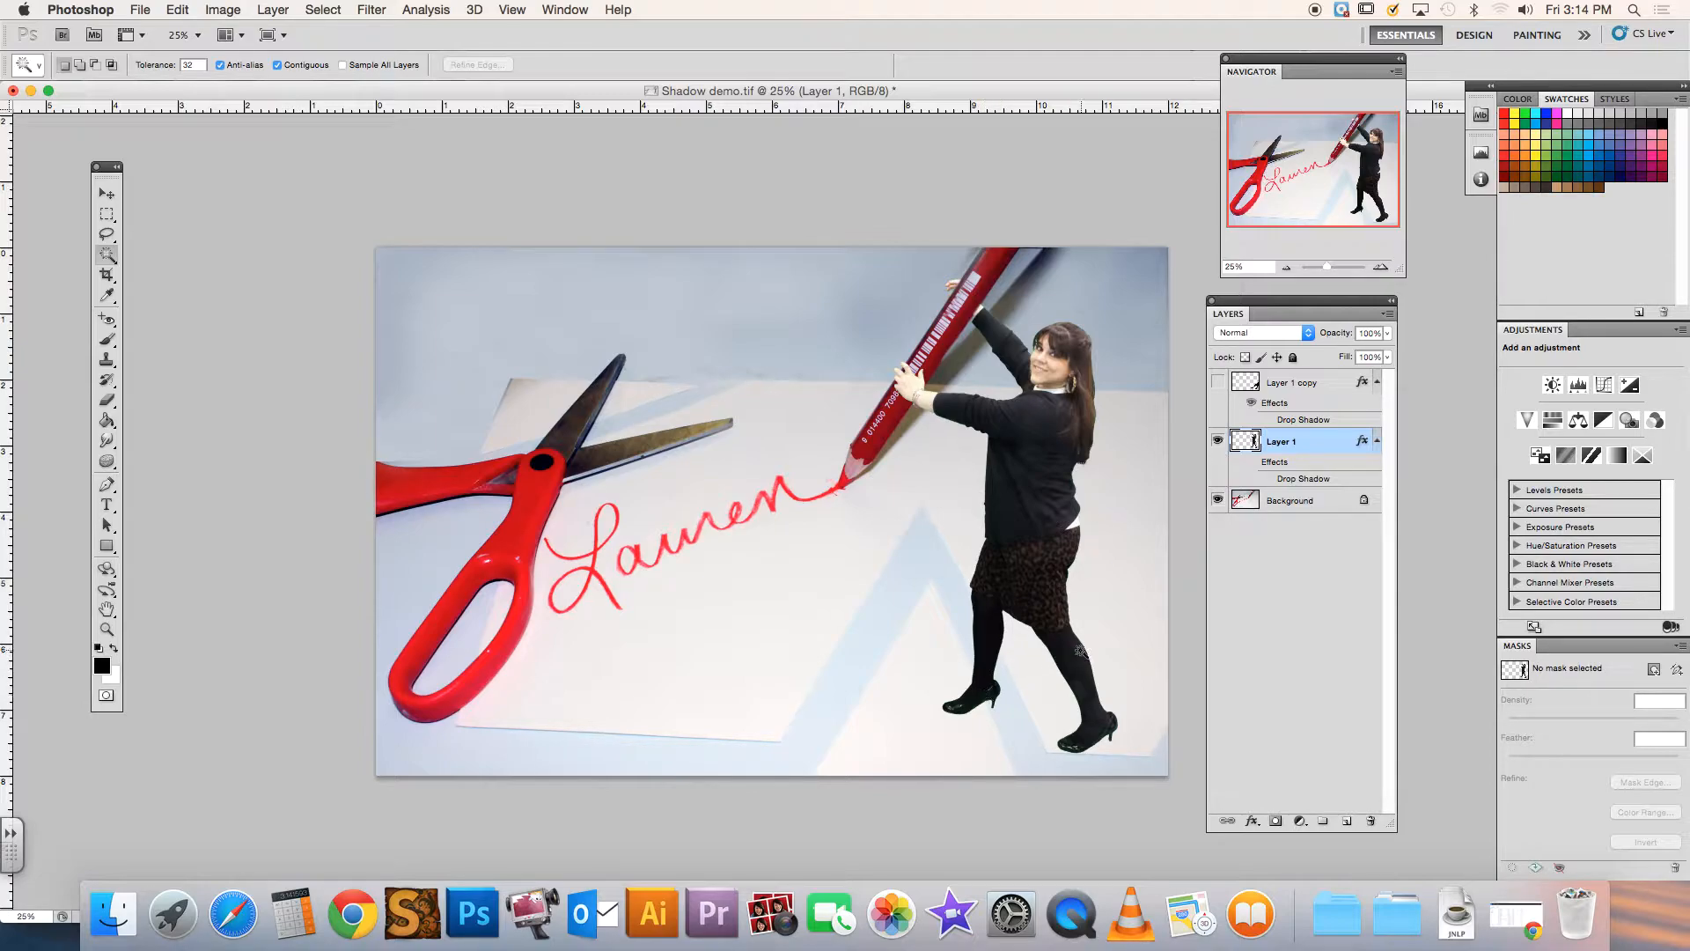
left_click(1347, 820)
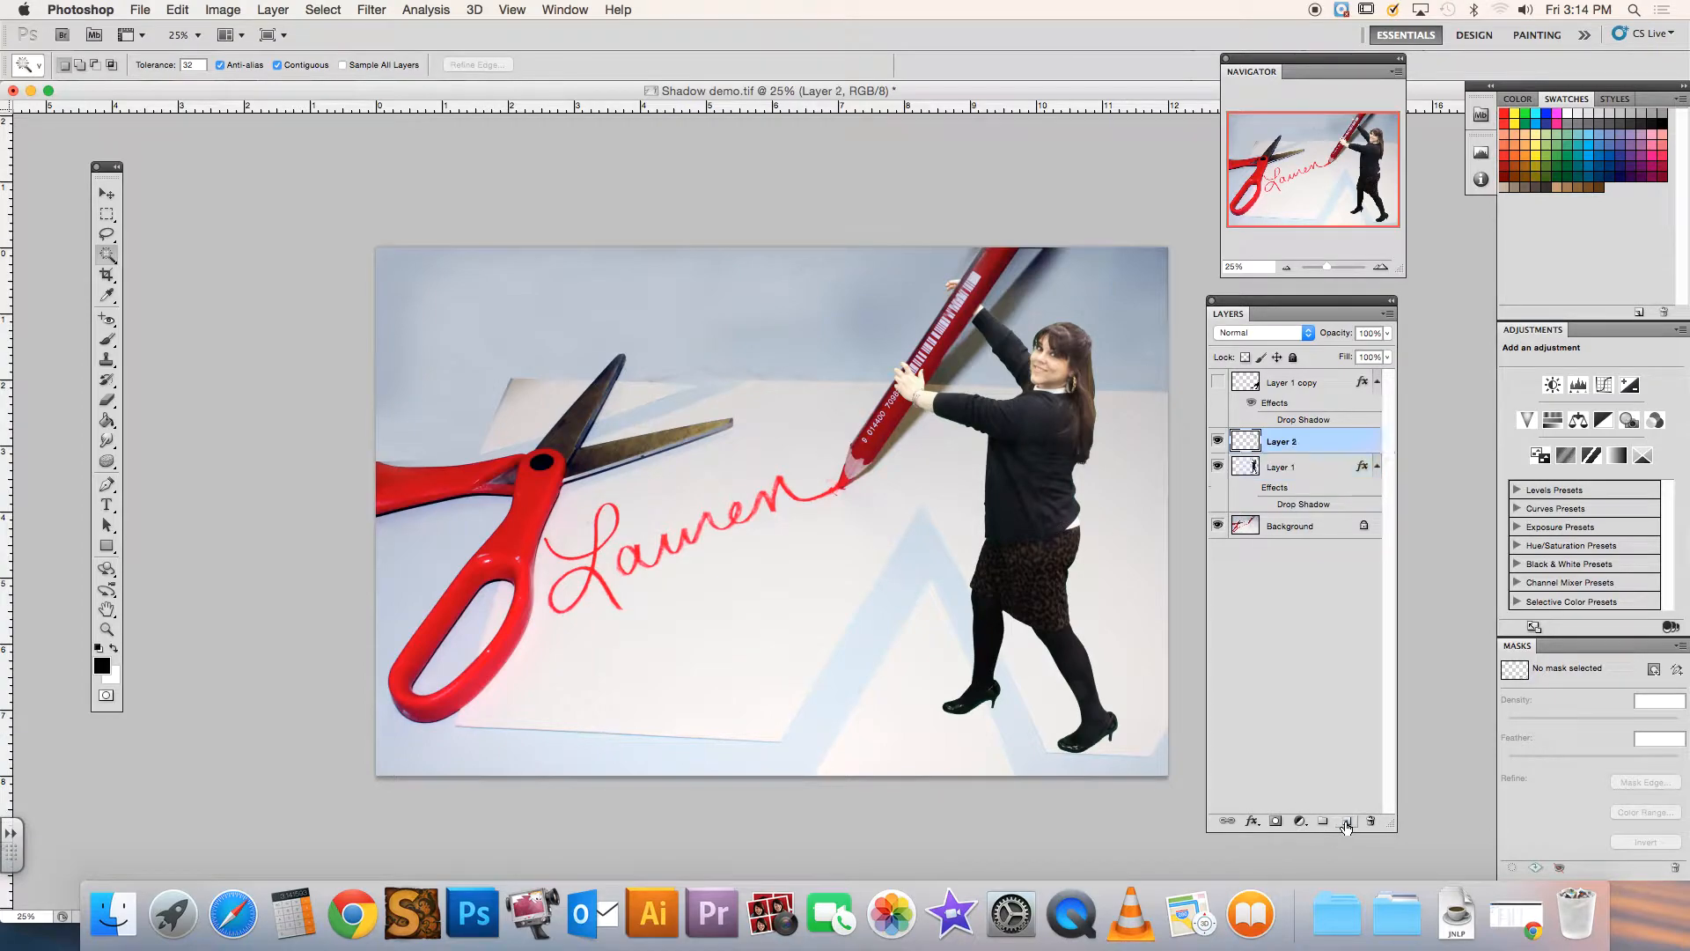
left_click_drag(1273, 445, 1275, 512)
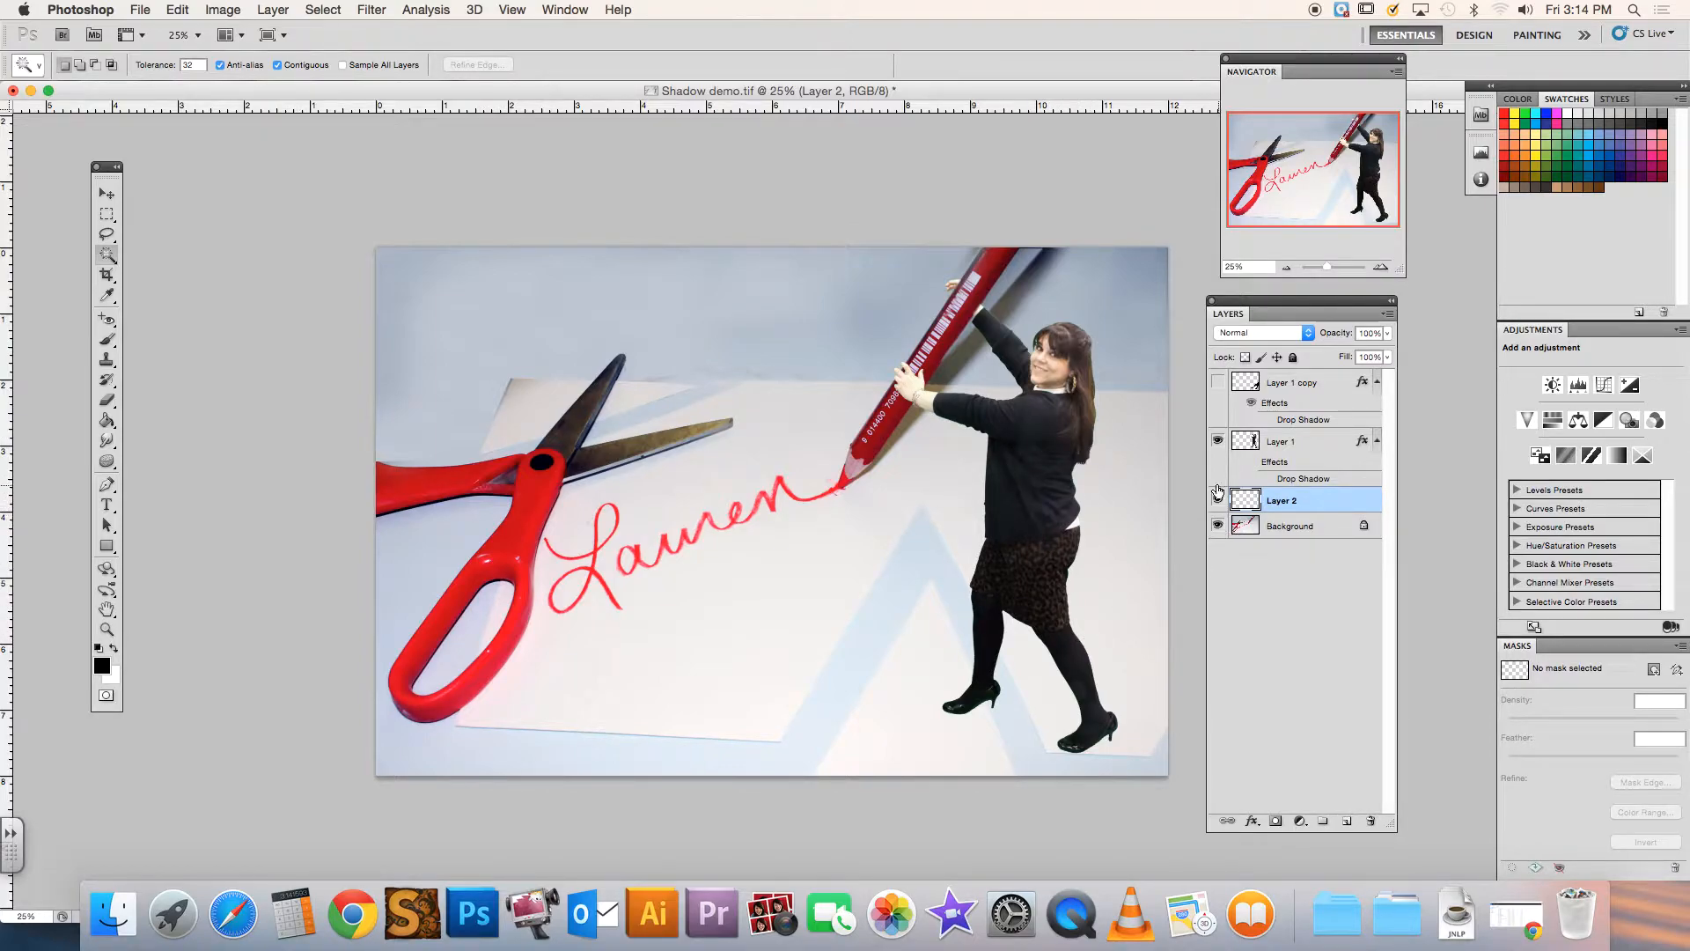
Check Layer 1's content by toggling its visibility, and hide the Background layer
left_click(1218, 442)
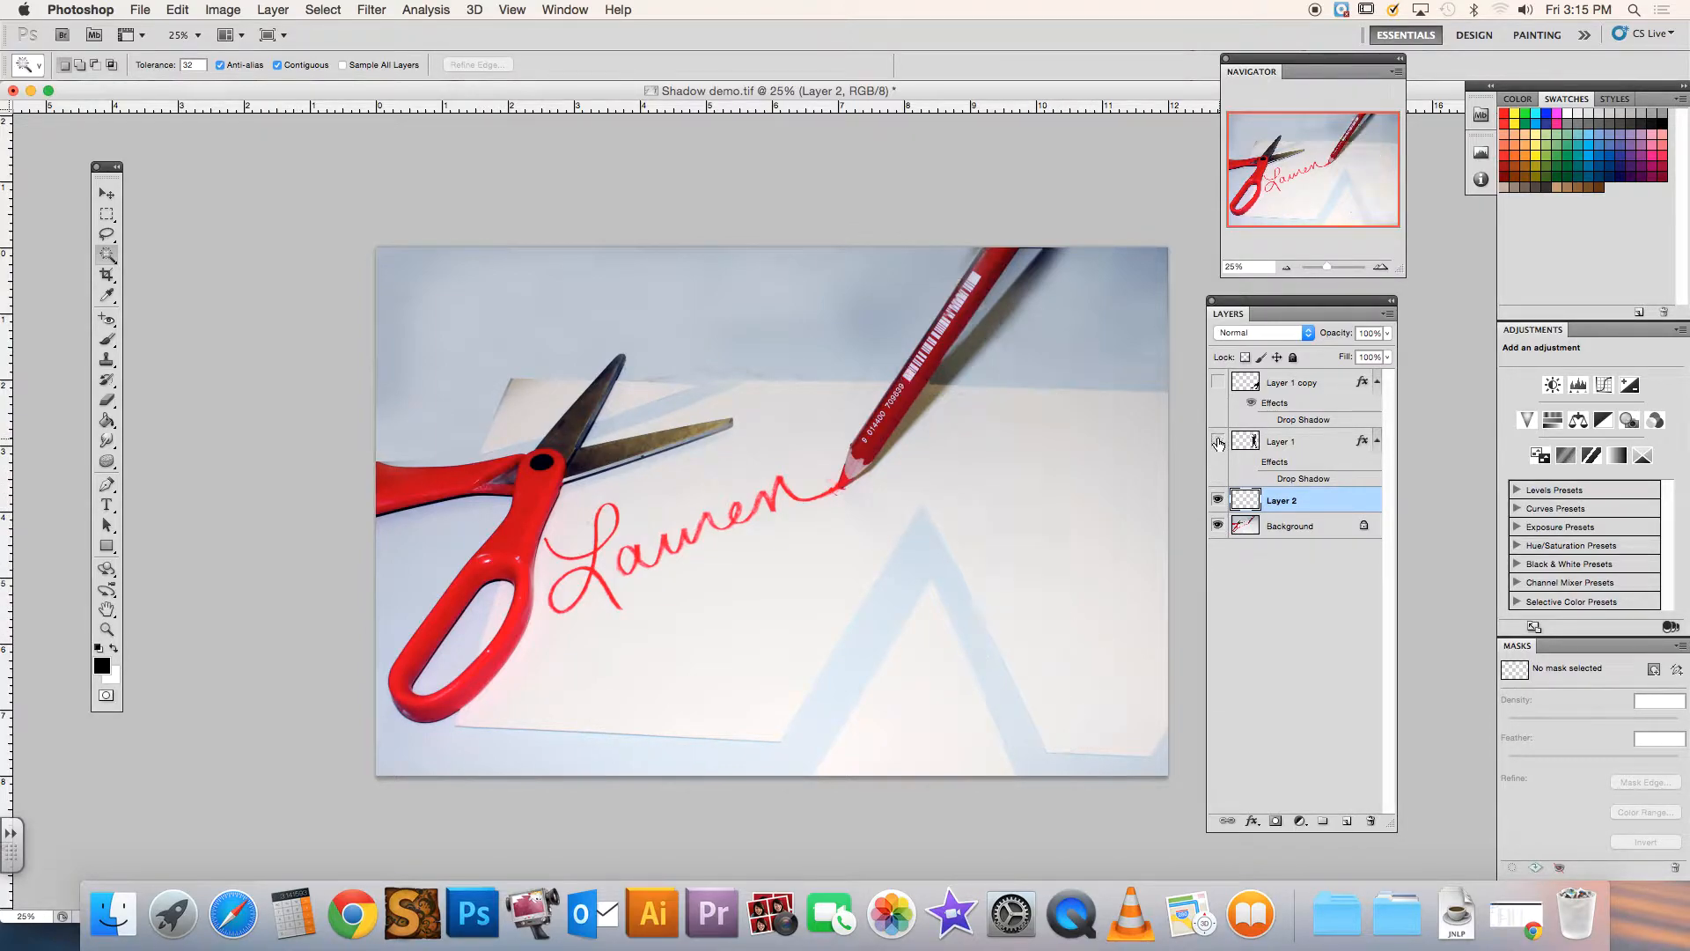
left_click(1218, 442)
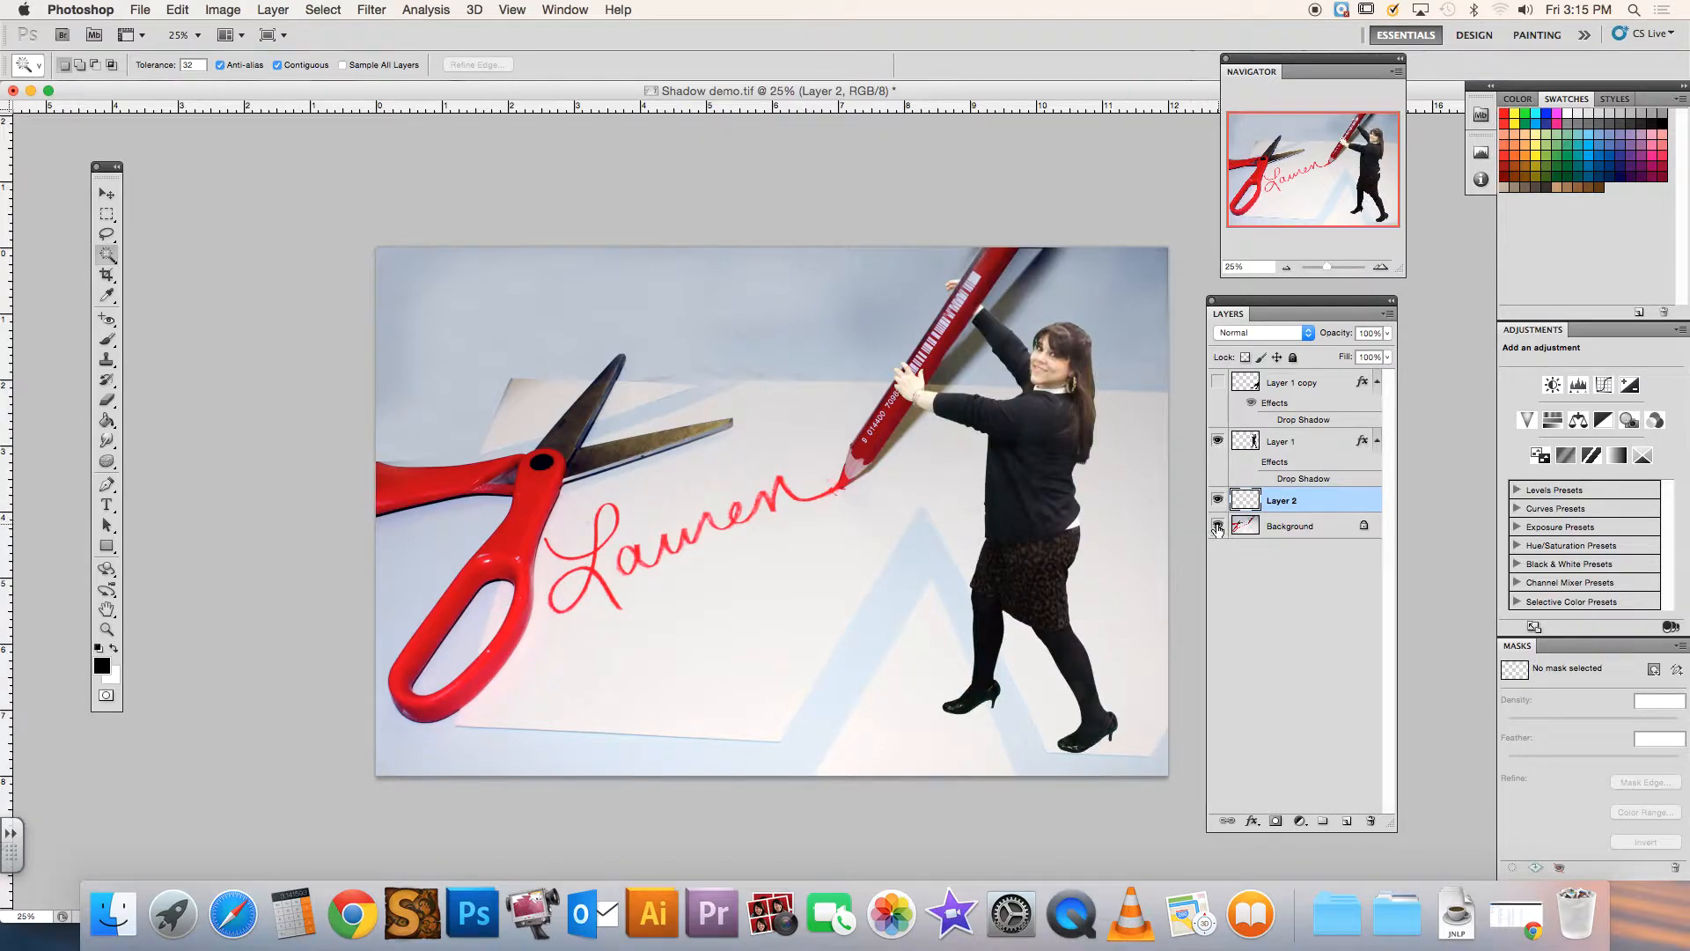
left_click(1218, 529)
left_click(1218, 529)
left_click(1218, 529)
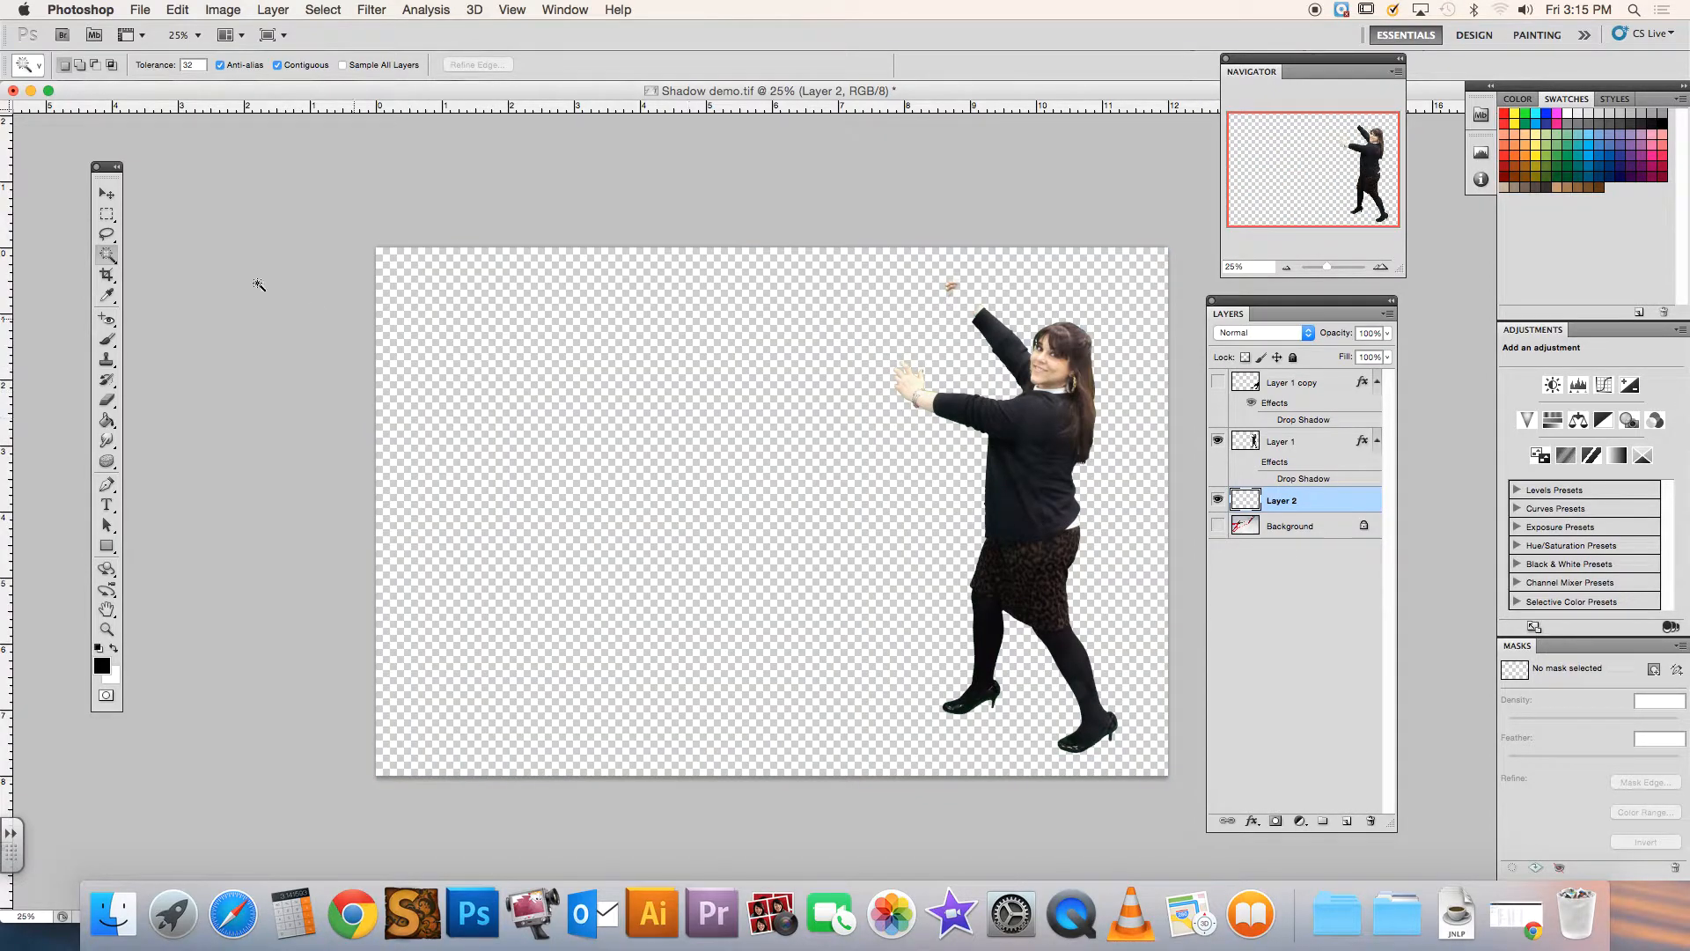
Select the woman's outline on Layer 1 by Magic Wand selecting the empty area around her and inverting the selection
left_click(1277, 441)
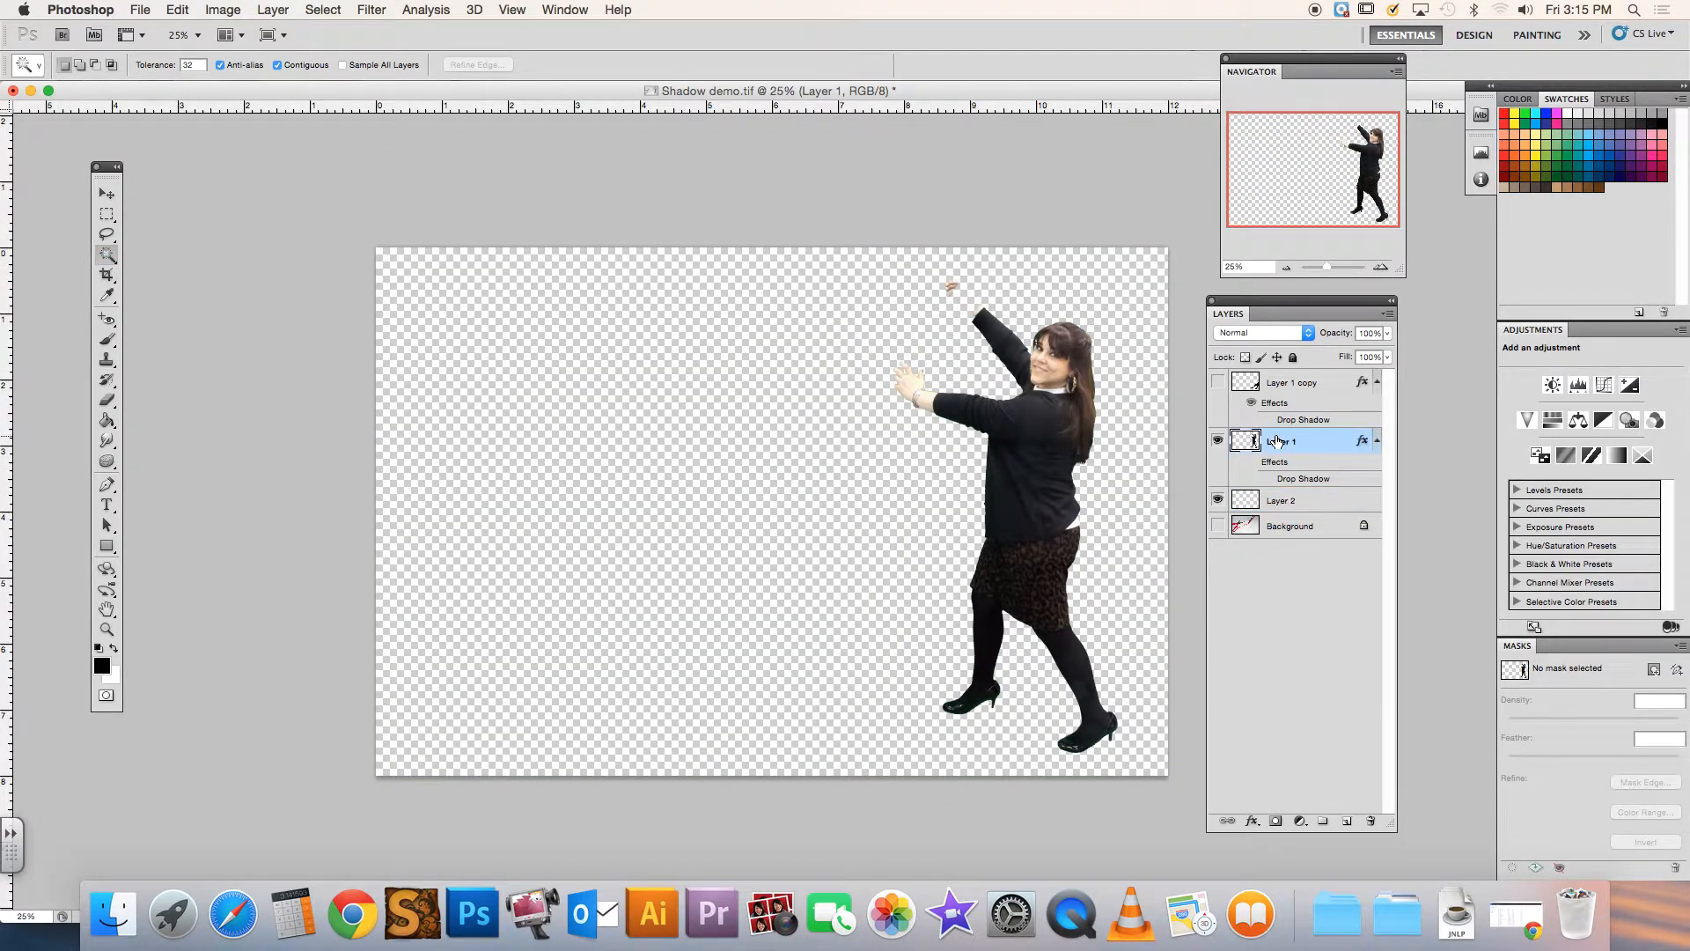
left_click(692, 413)
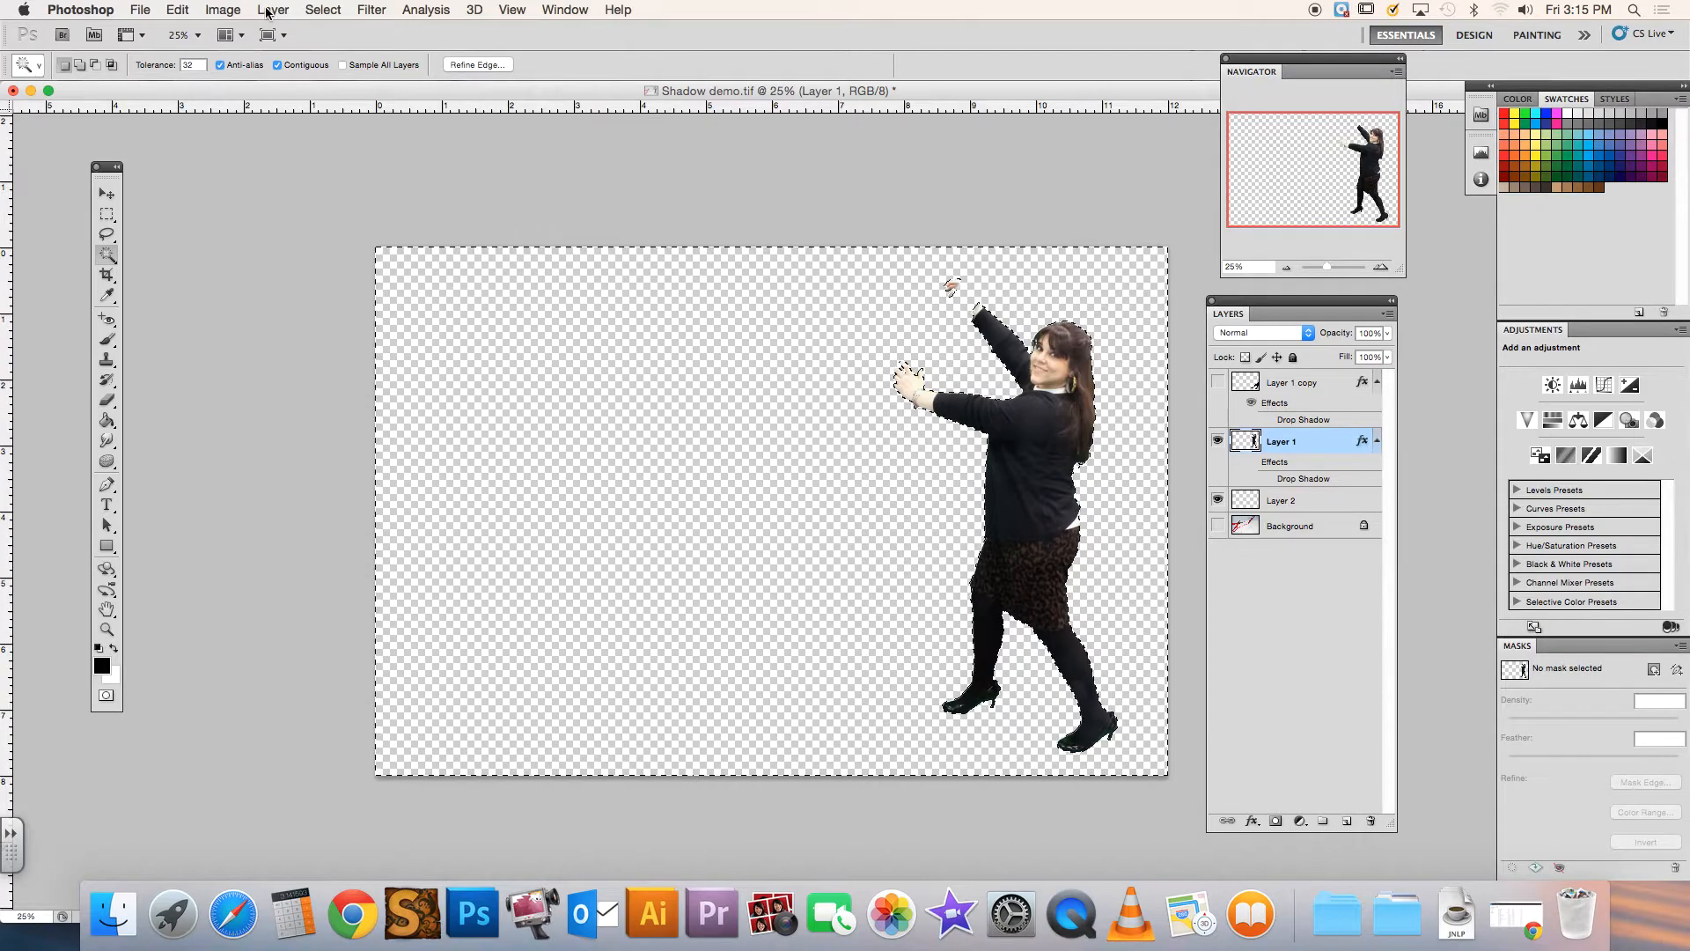
left_click(323, 9)
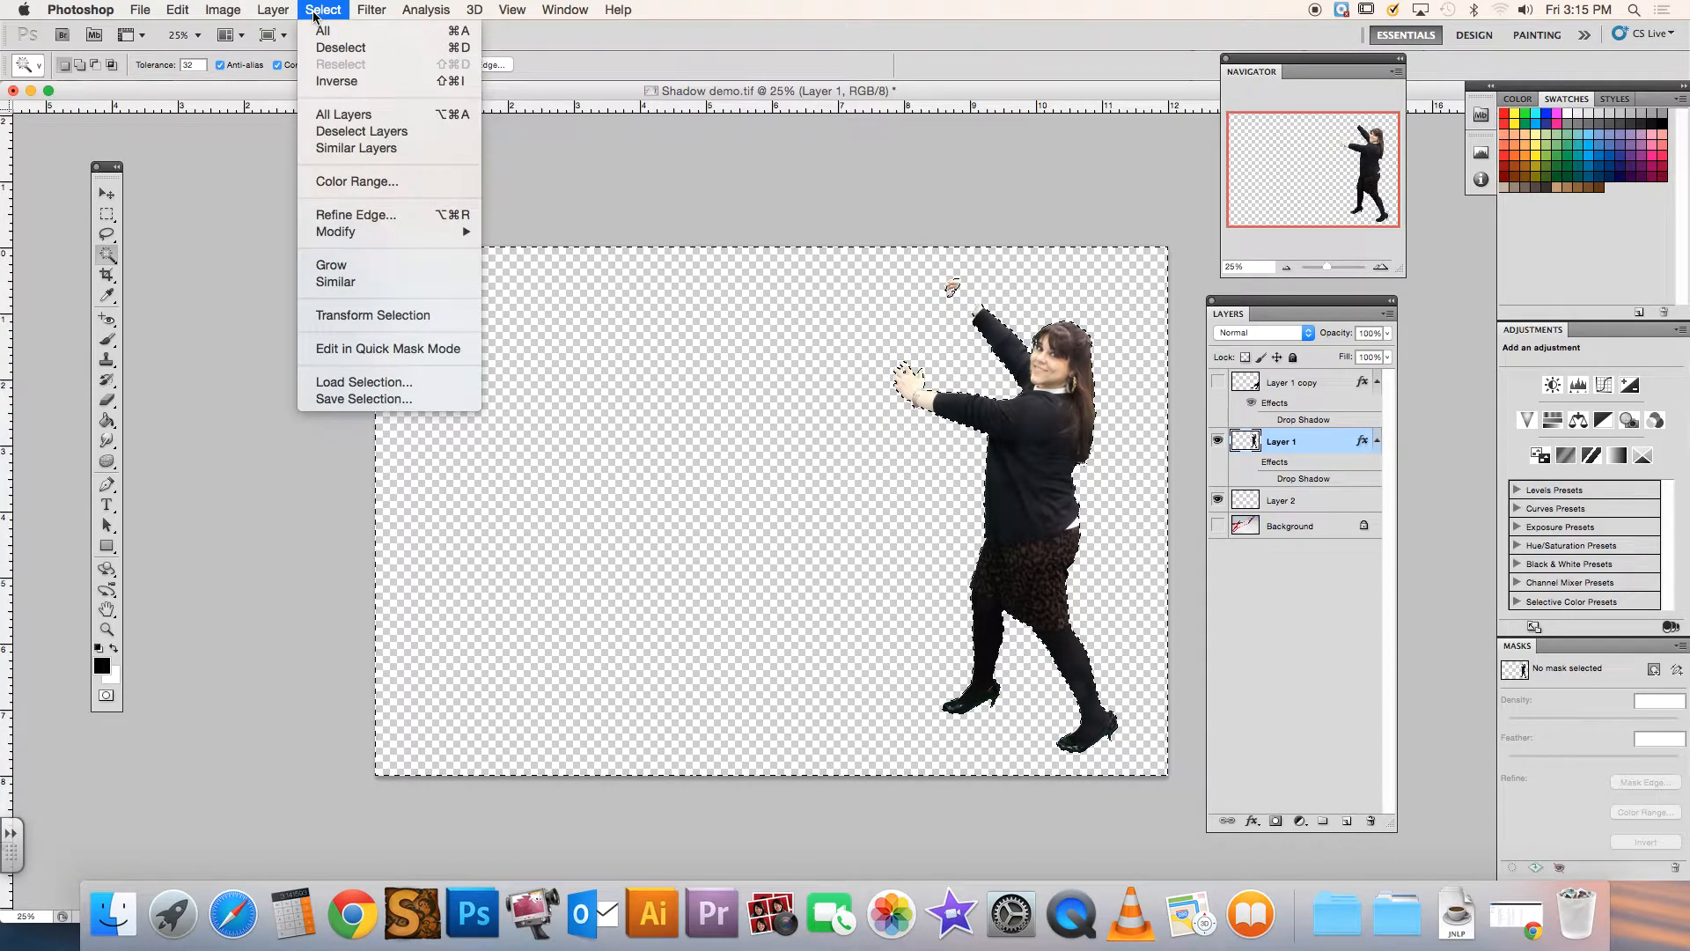
left_click(328, 81)
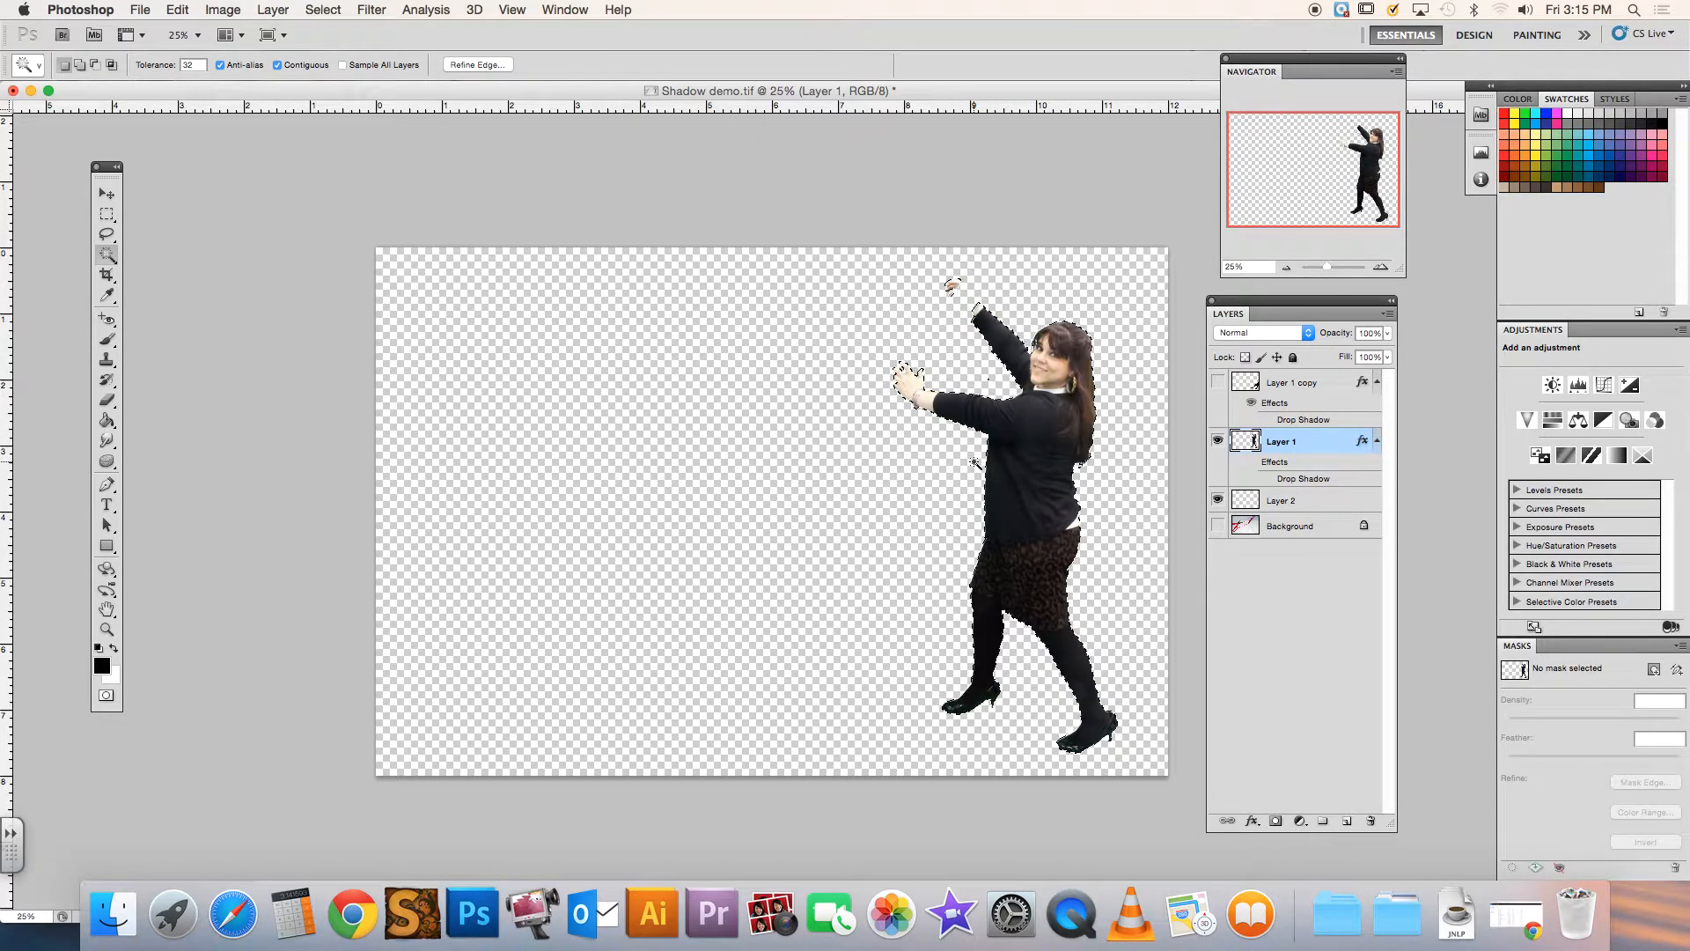
Rename the new empty layer "shadow" and name the woman's layer with her surname
left_click(1281, 501)
double_click(1280, 500)
type("shadow")
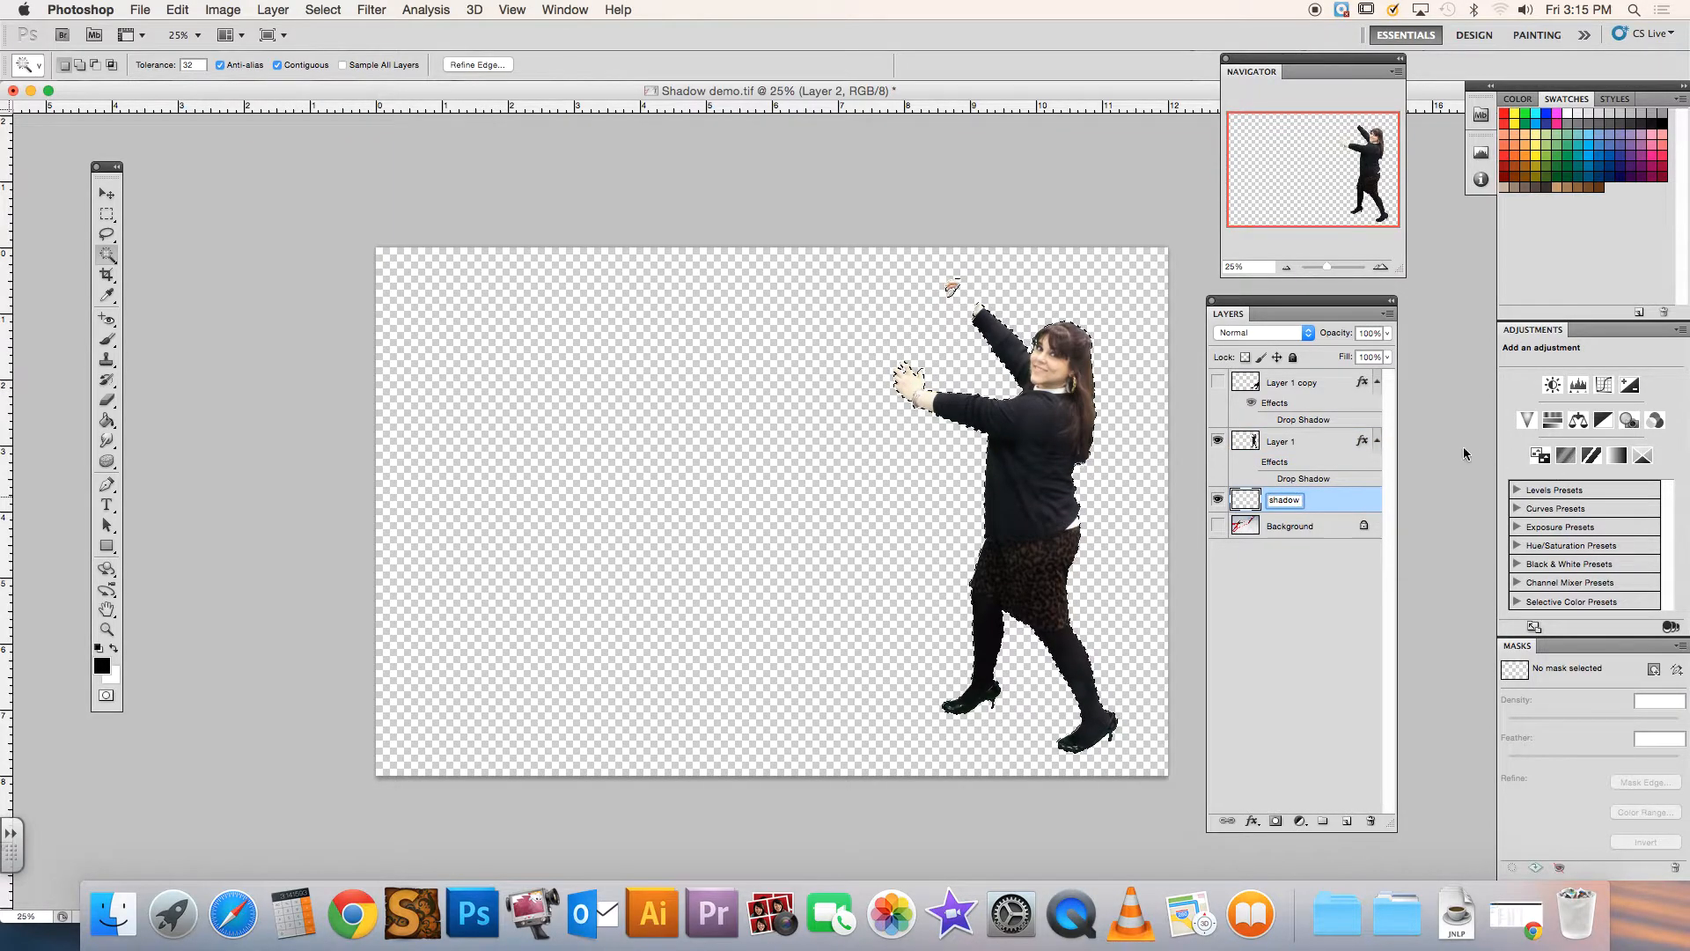
key("Return")
double_click(1281, 441)
type("Jackson")
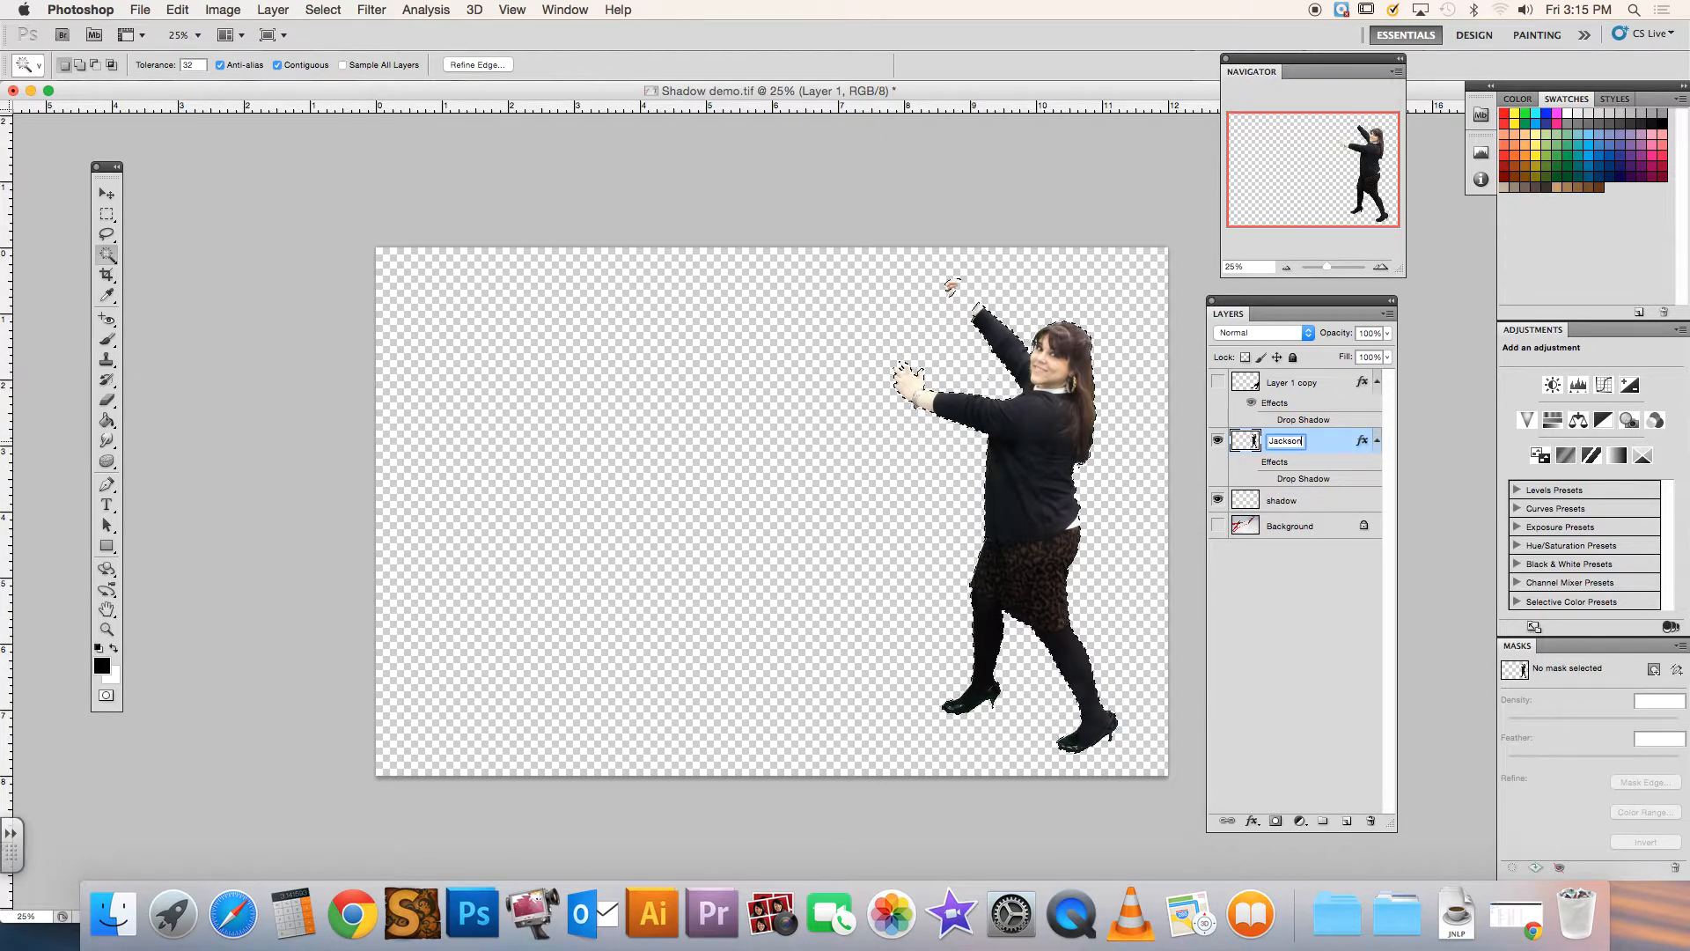
Hide the woman's layer, fill the selected outline with black on the shadow layer using the Paint Bucket, and deselect
left_click(1273, 503)
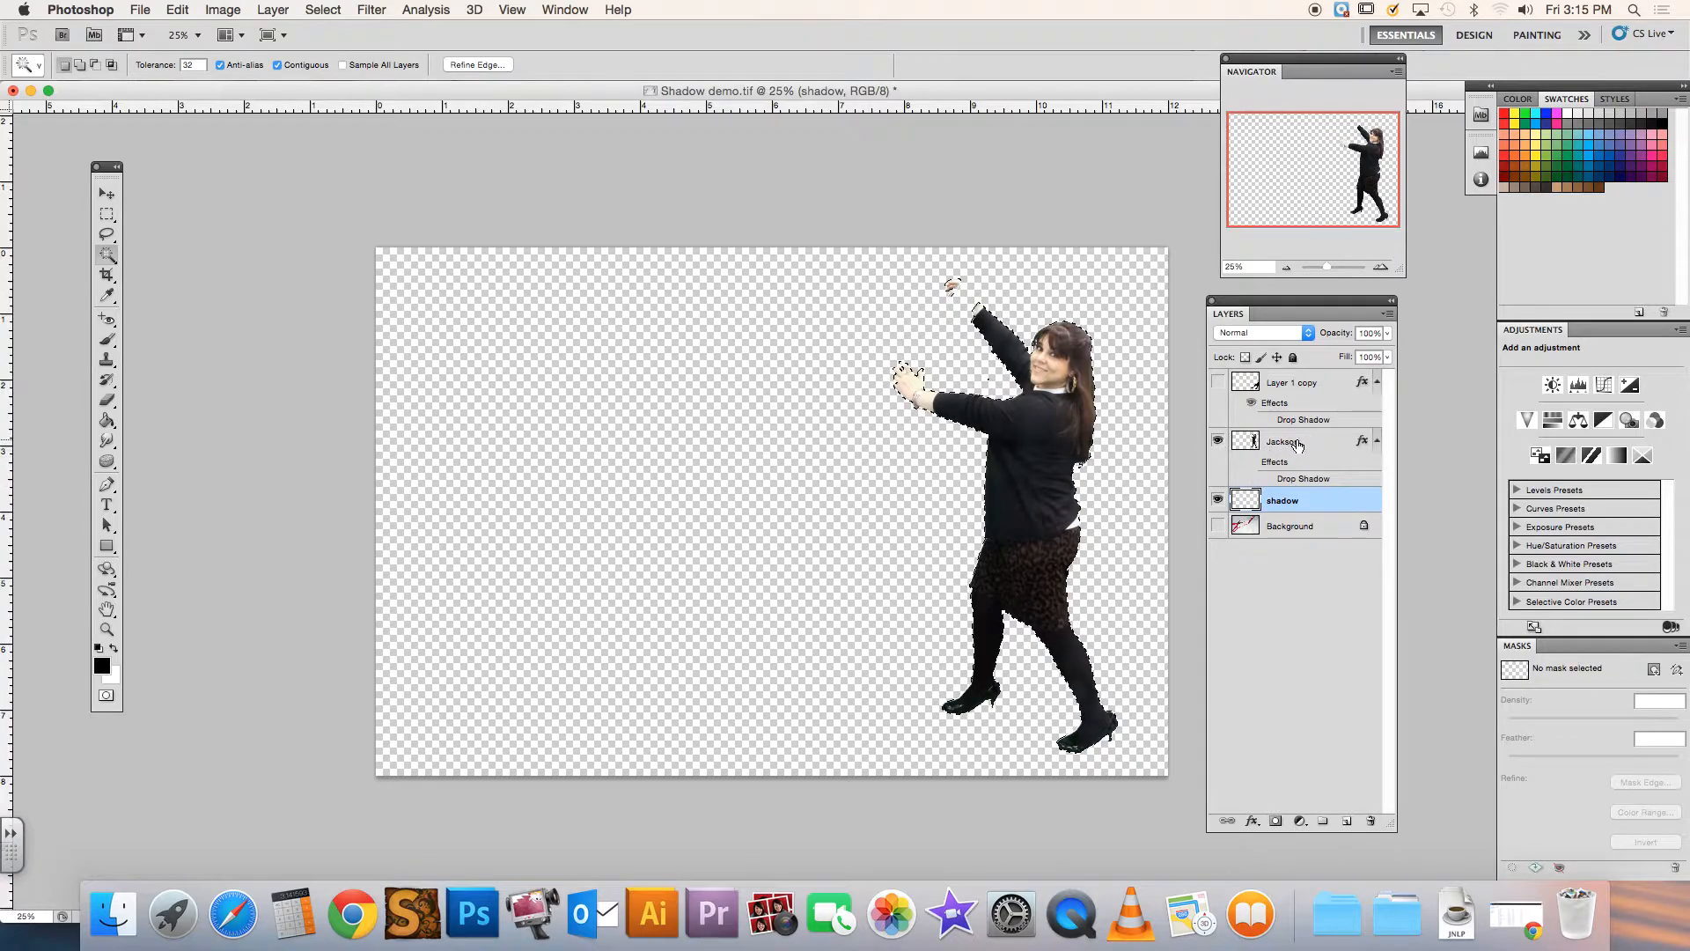
left_click(1218, 443)
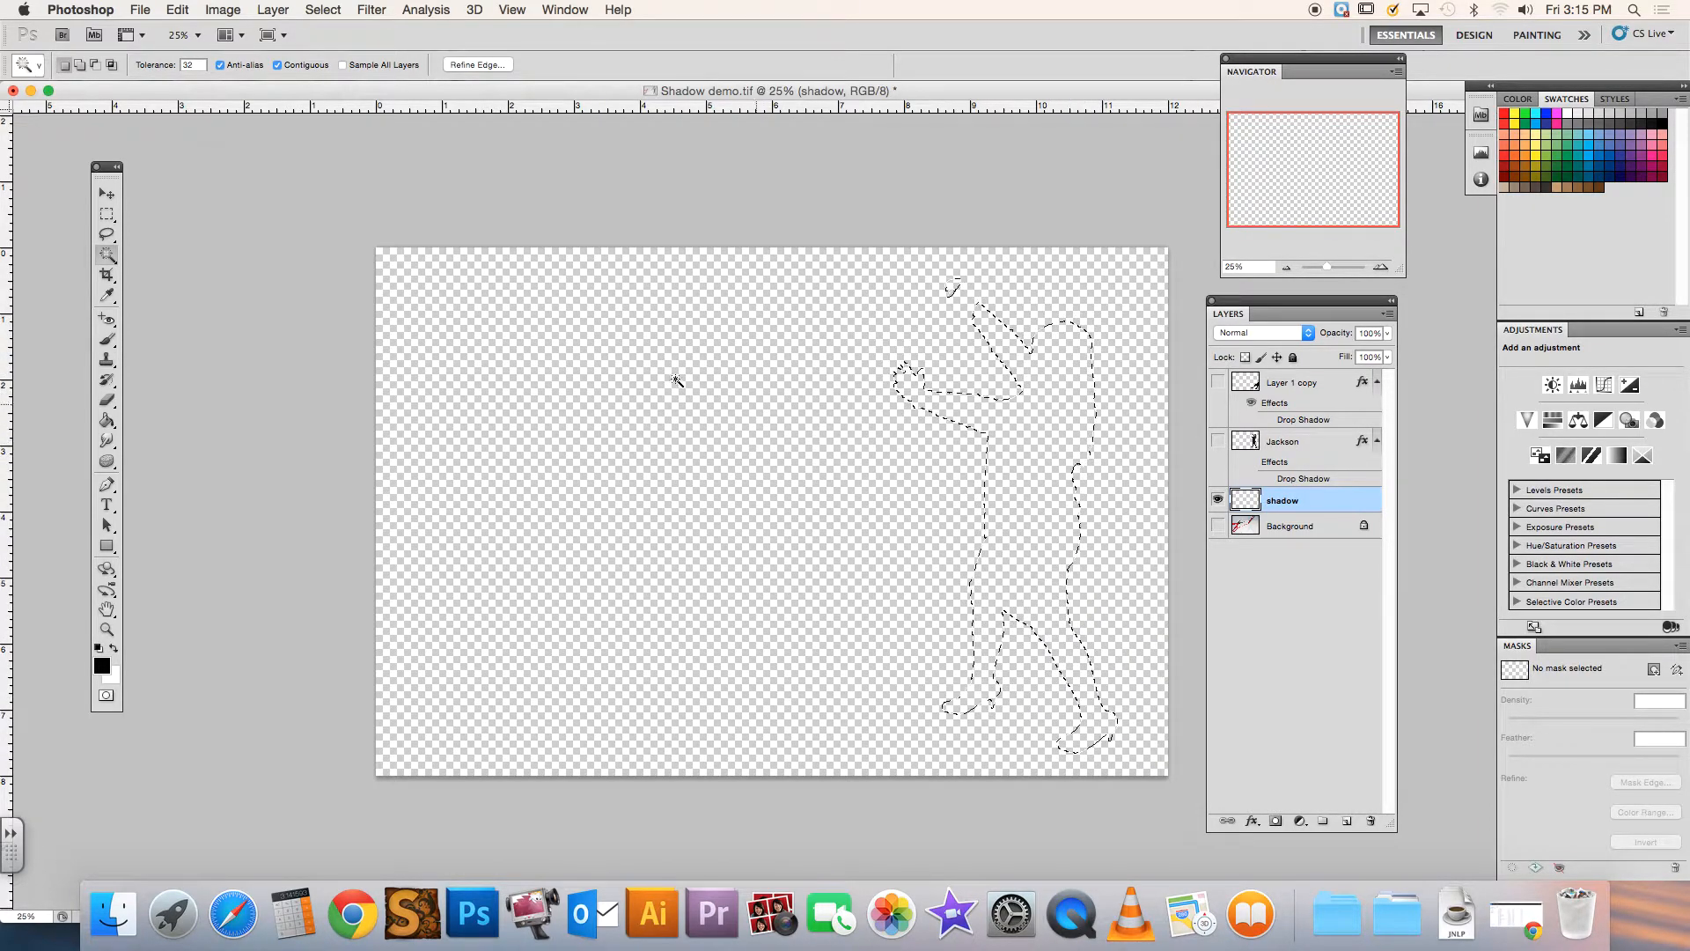
left_click(108, 421)
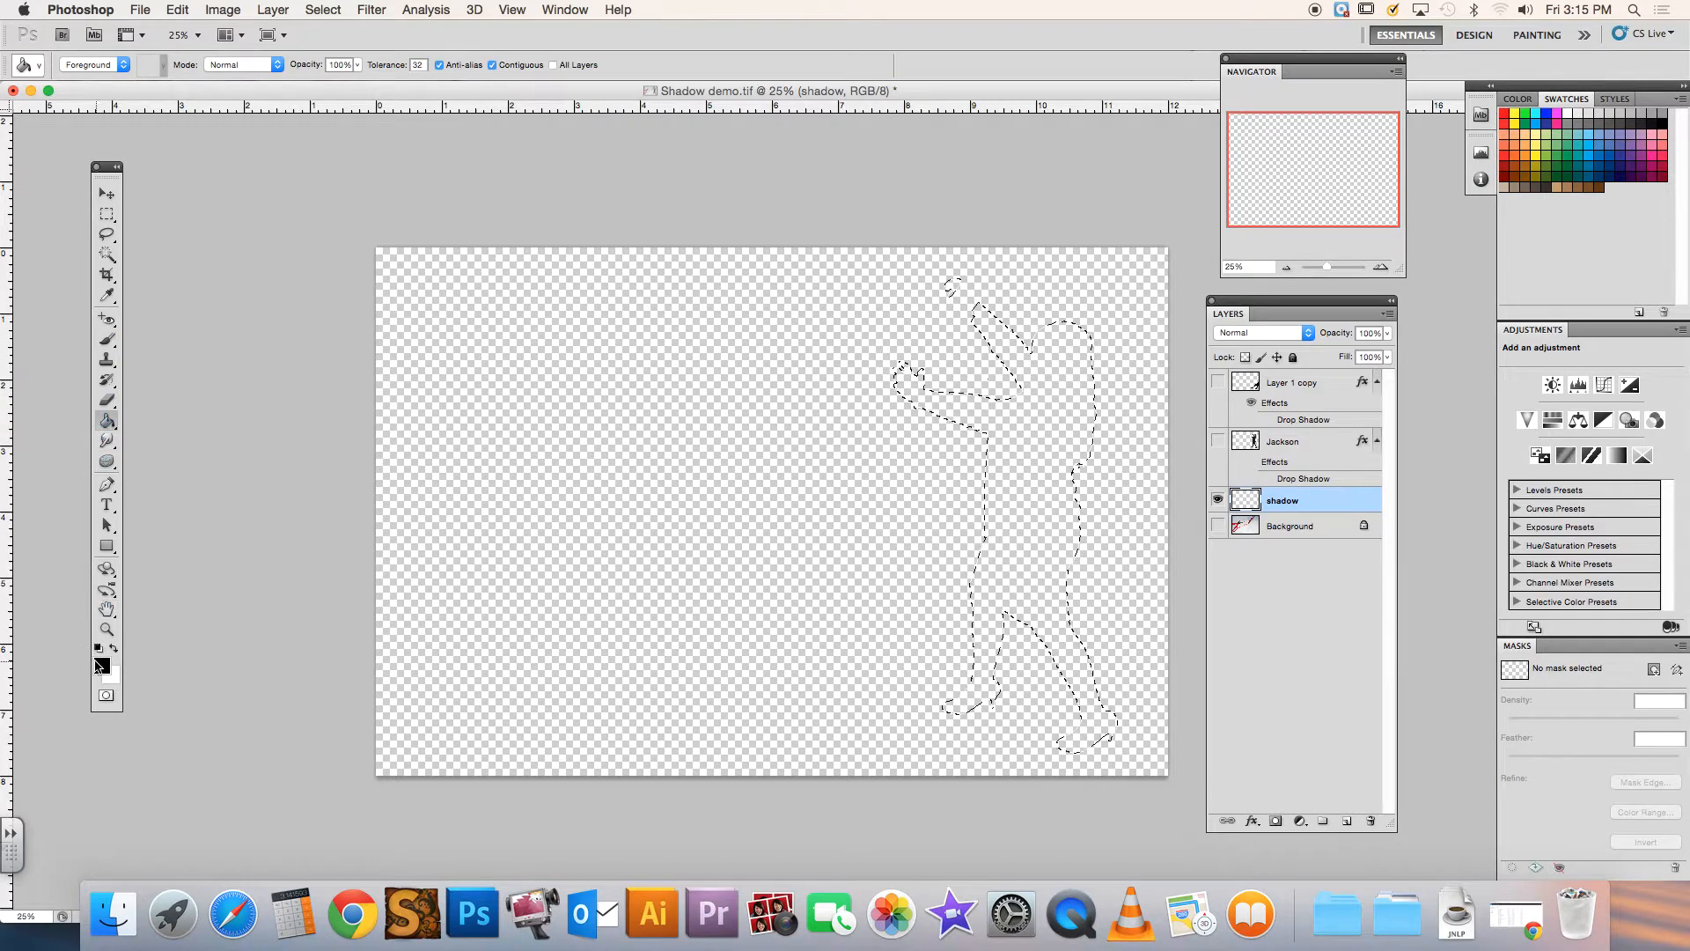
left_click(1007, 456)
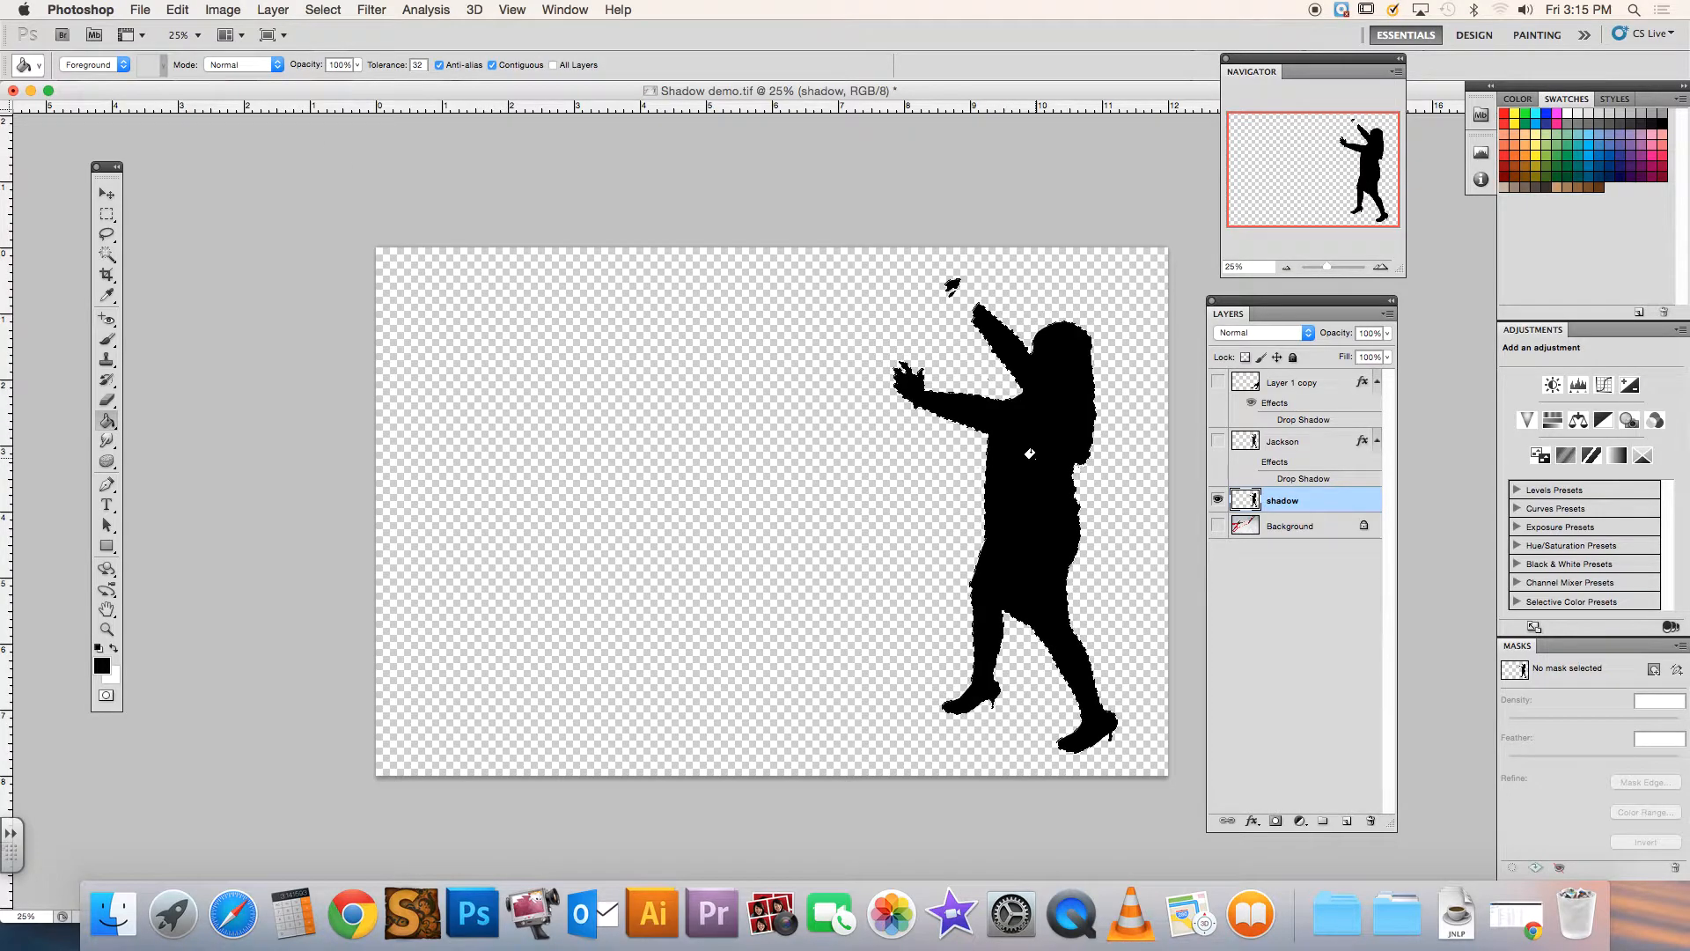
left_click(1219, 442)
left_click(1218, 442)
key("super+d")
Rotate the shadow about 35° clockwise around a pivot point set between its feet, and apply the rotation
left_click(177, 9)
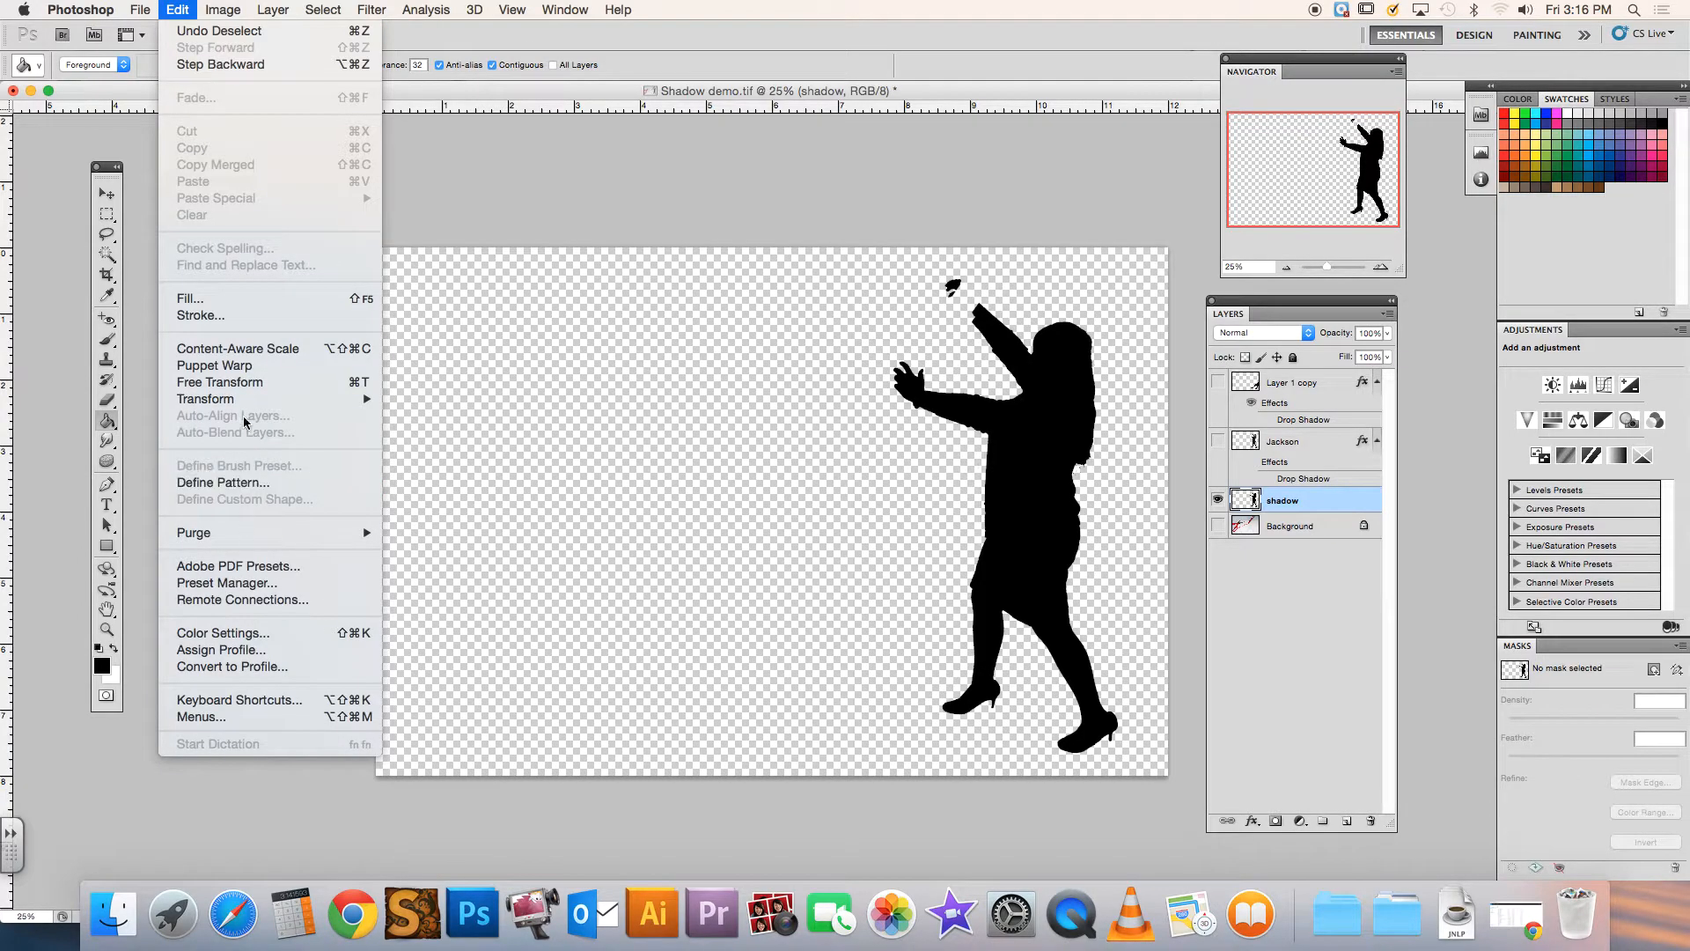
mouse_move(245, 399)
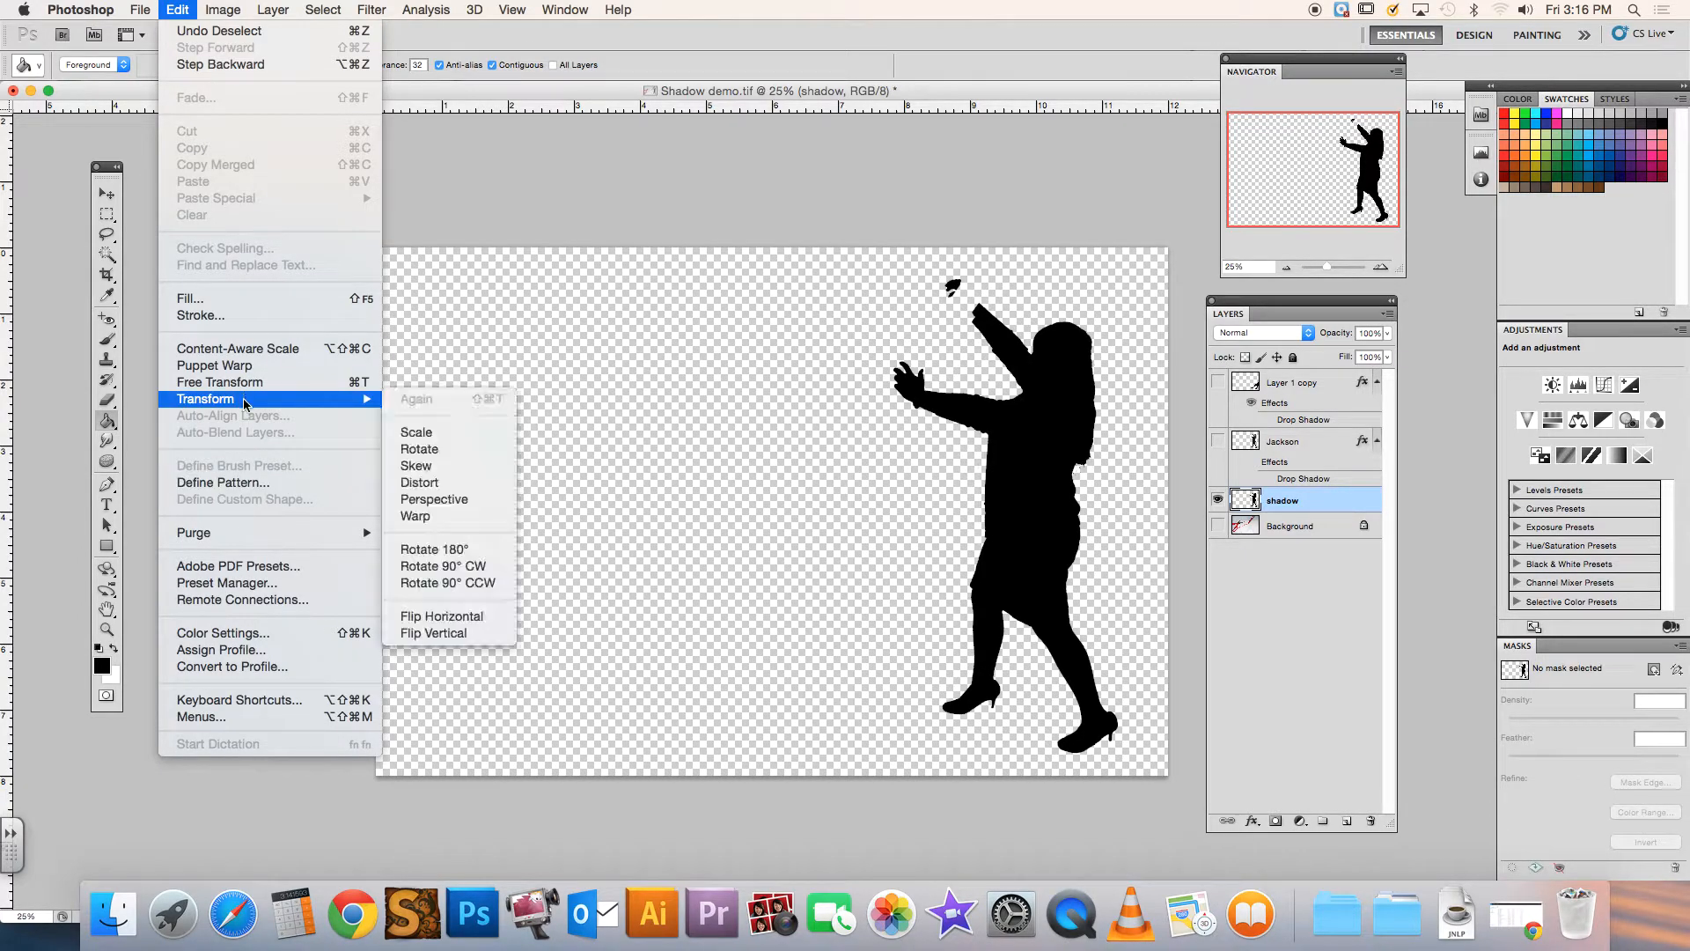
left_click(443, 449)
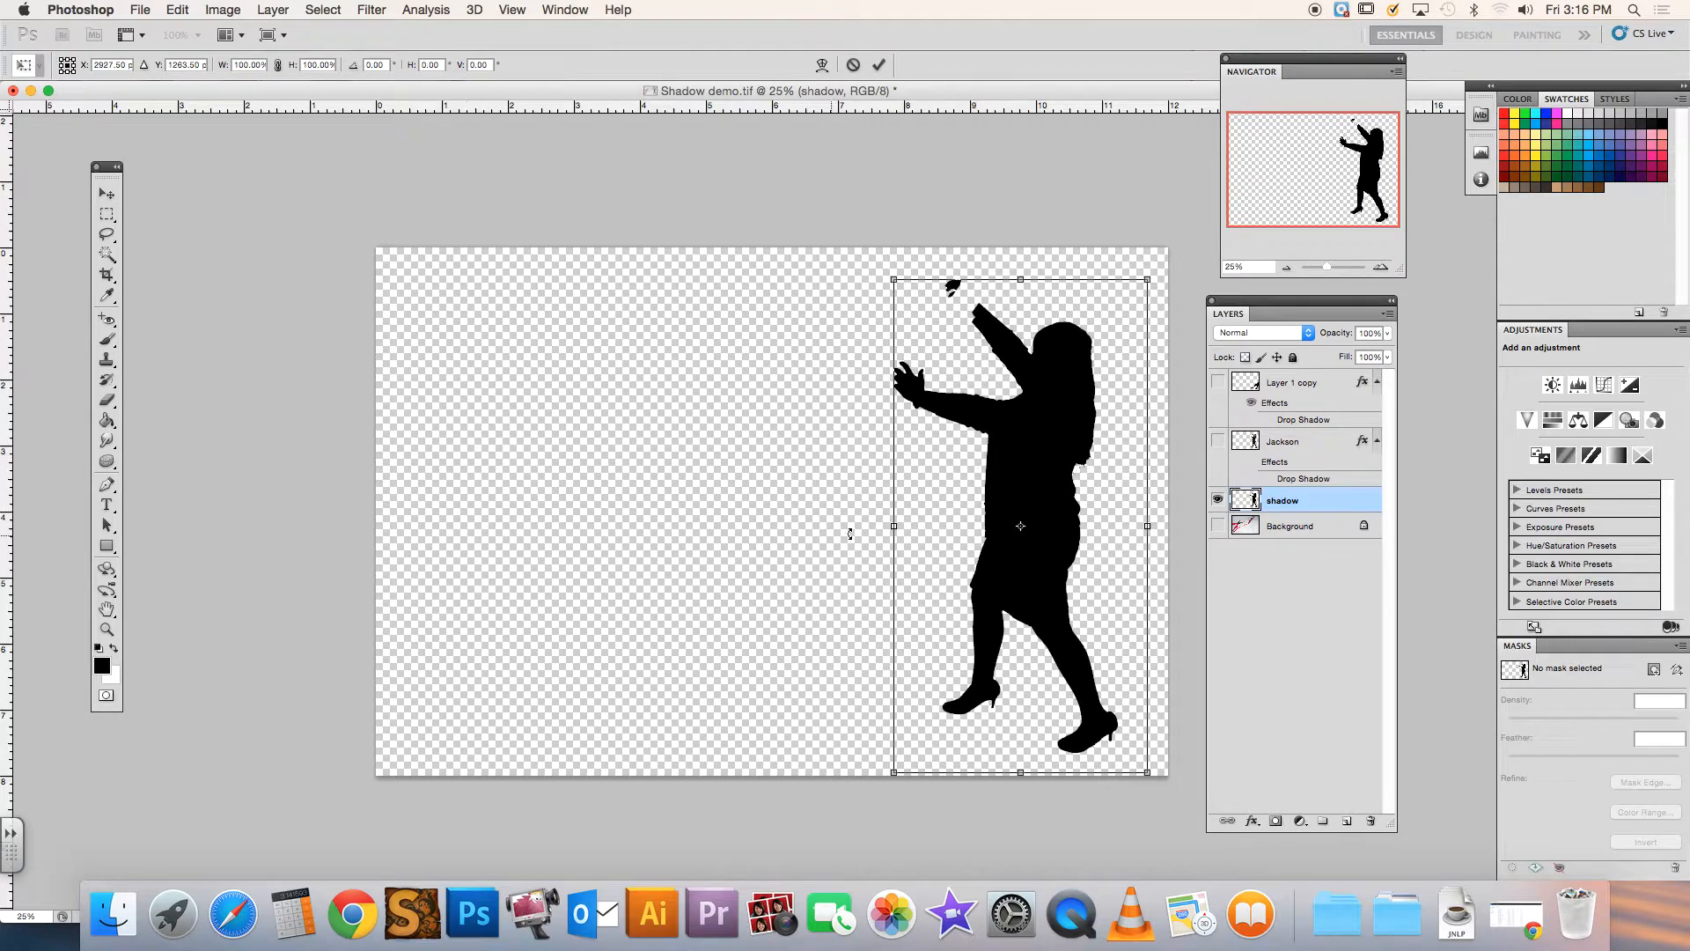
left_click_drag(1021, 528, 1018, 734)
left_click_drag(1151, 277, 1287, 506)
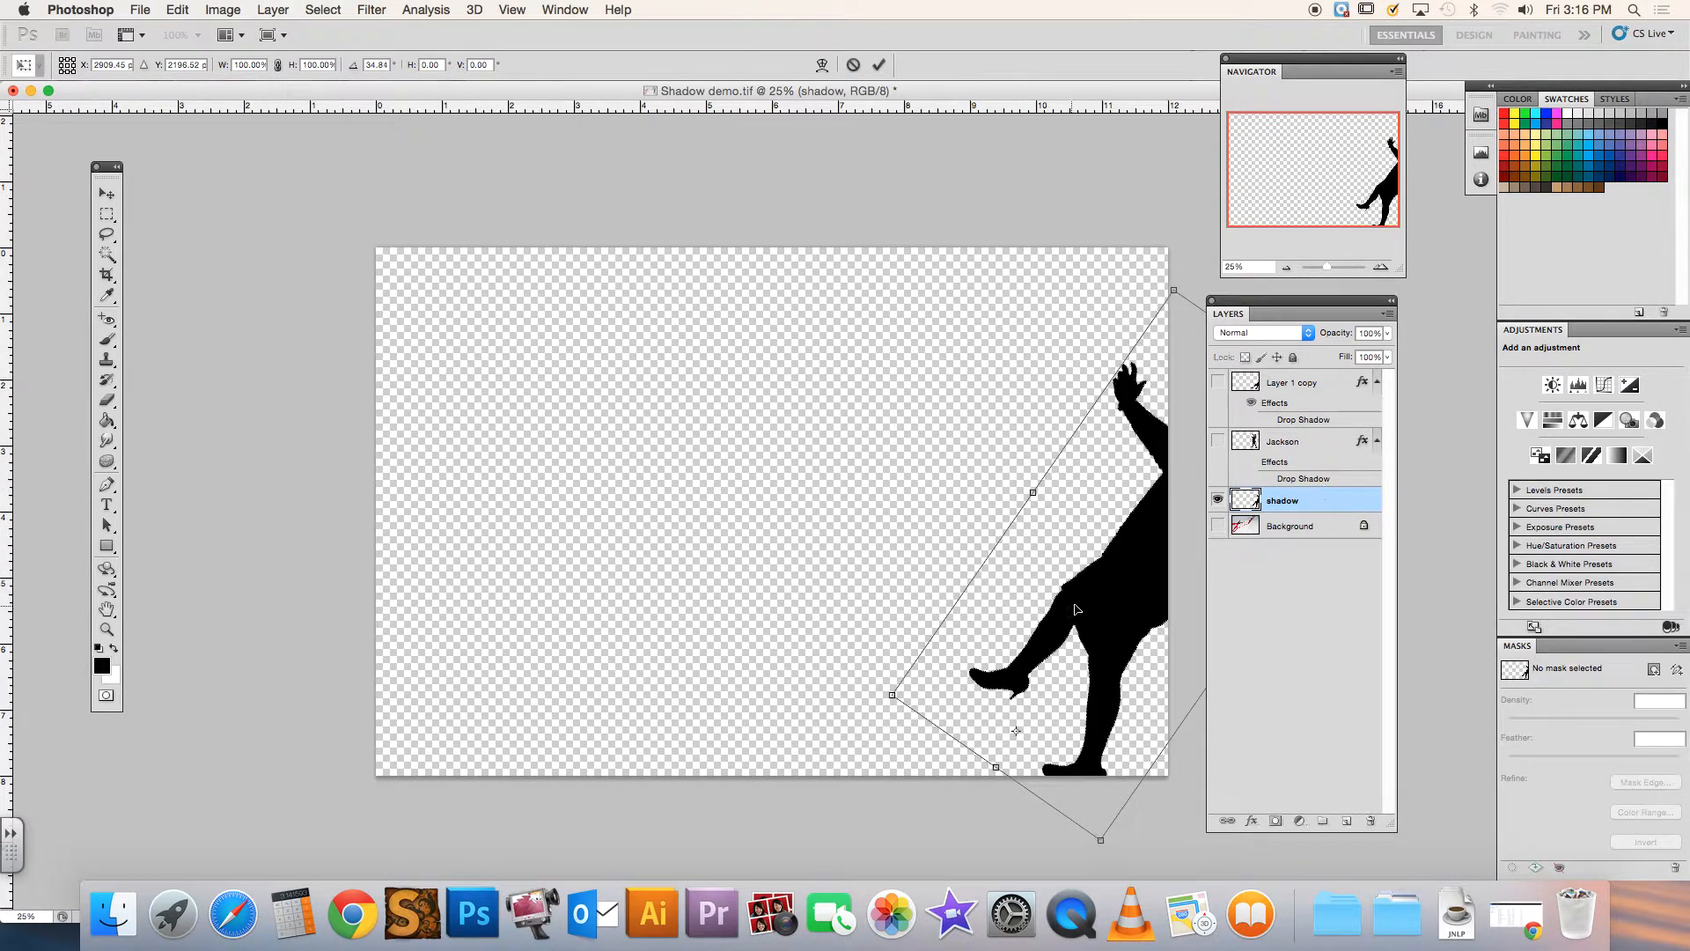
left_click(879, 64)
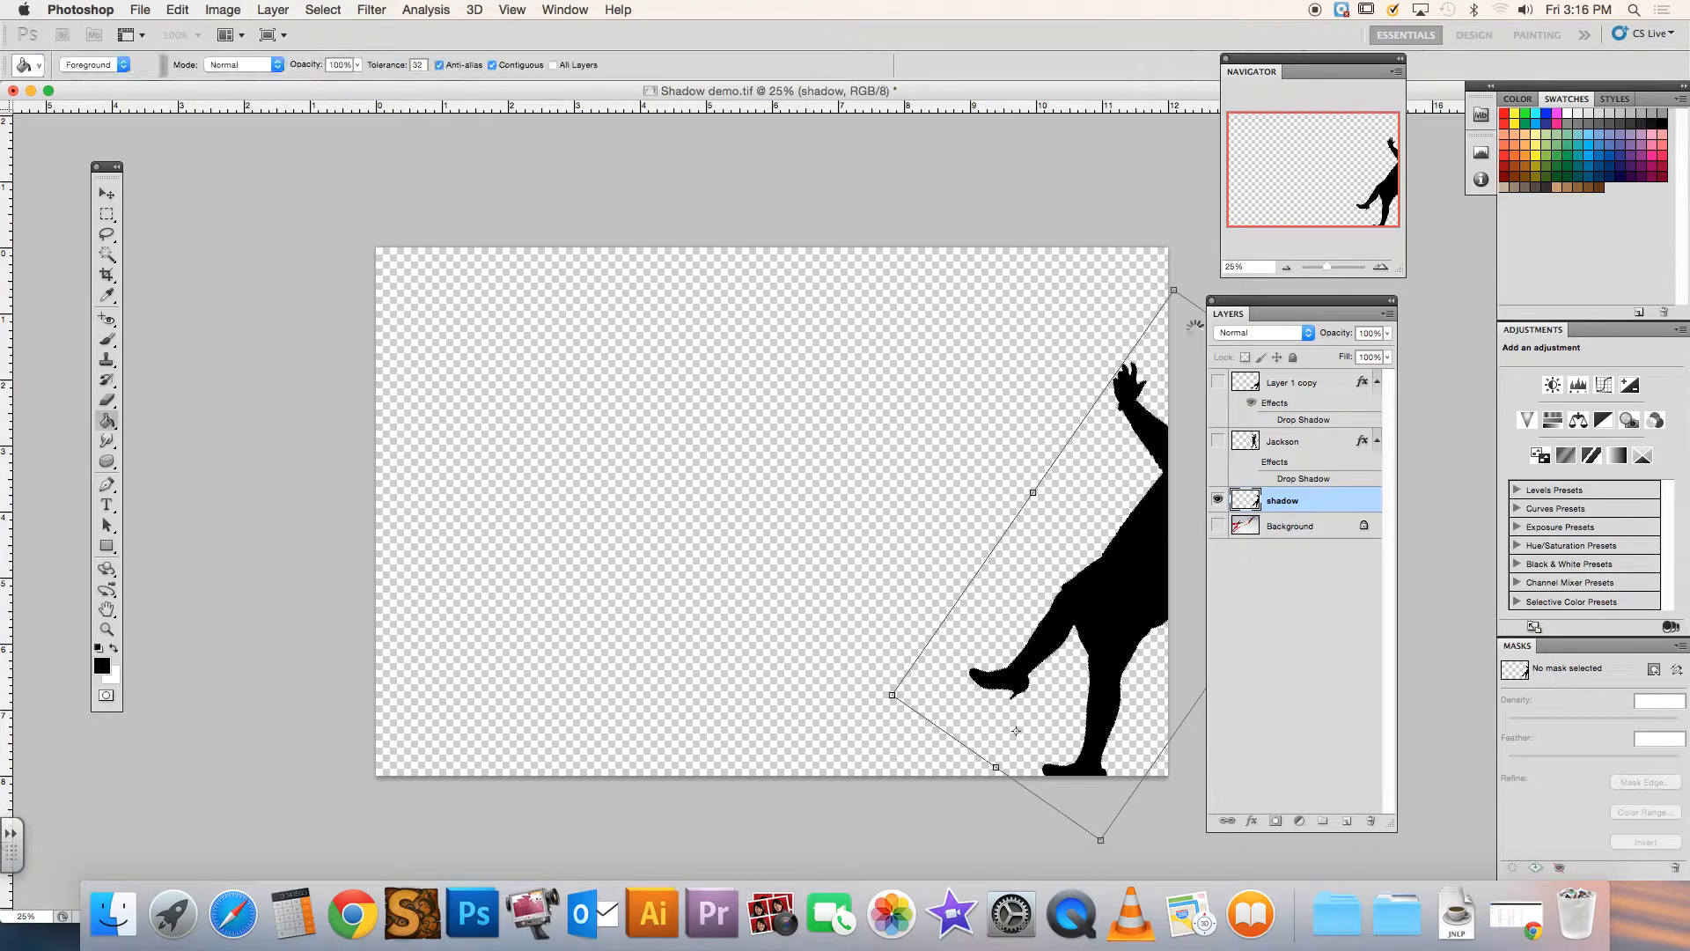
Show the woman's layer and move the shadow up and to the left, closer to her feet
left_click(1217, 442)
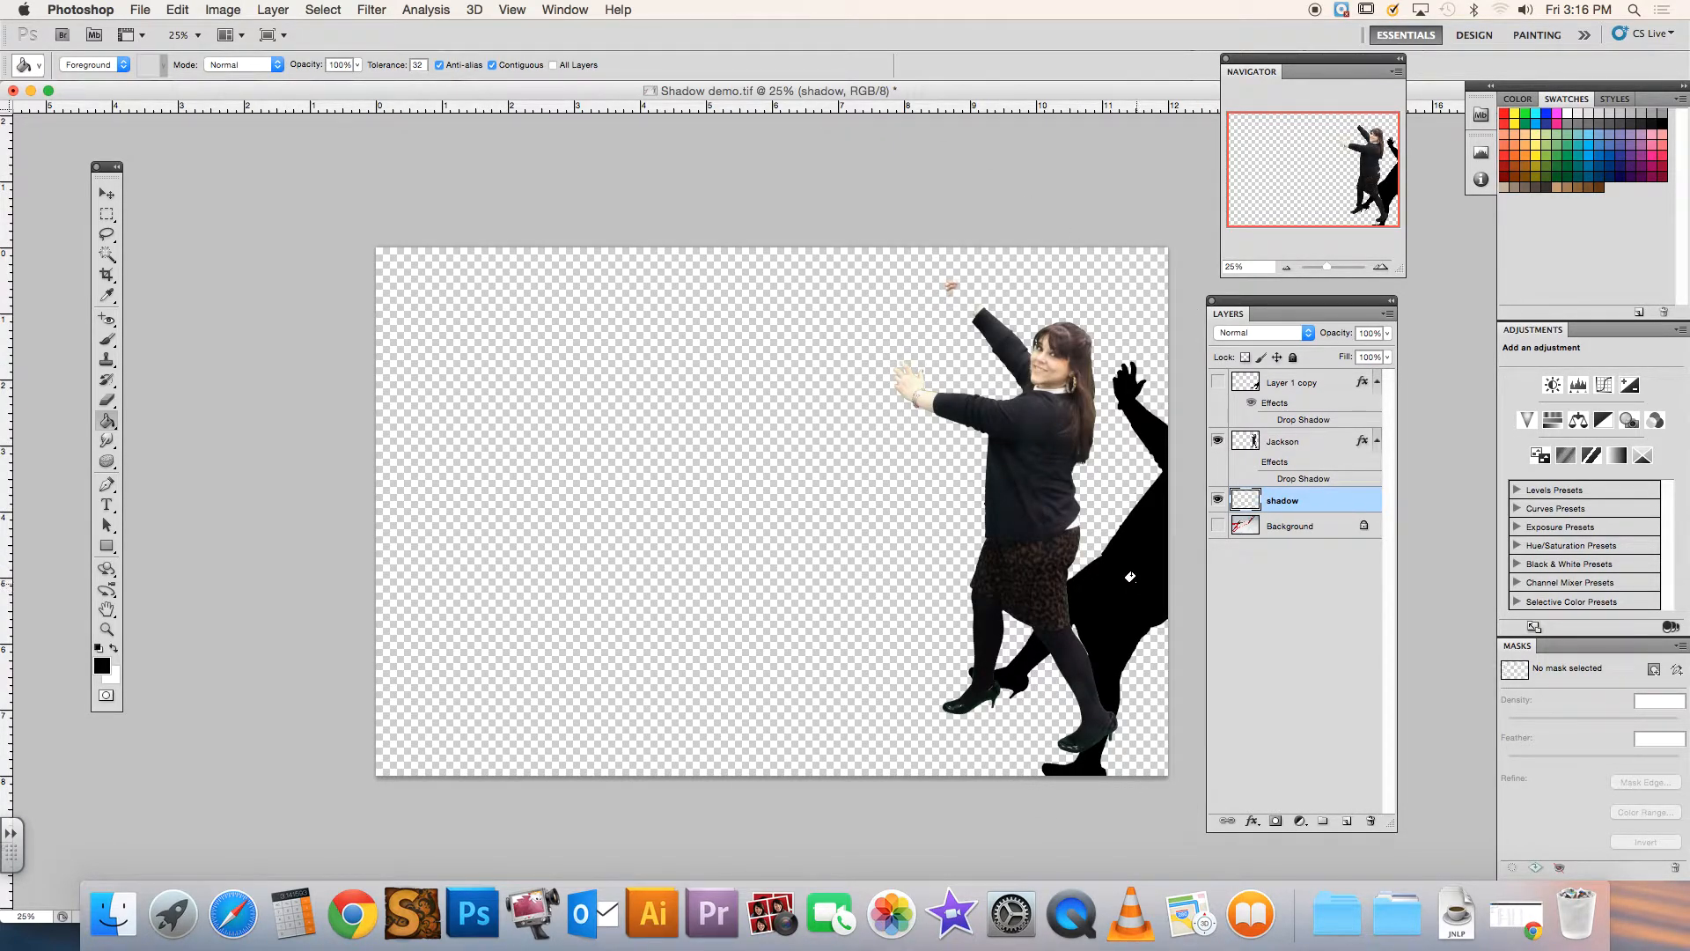
left_click(106, 192)
left_click_drag(1135, 591, 1107, 551)
Rotate the shadow about 22° counterclockwise with Free Transform and shift it so its feet line up with the woman's shoes
key("super+t")
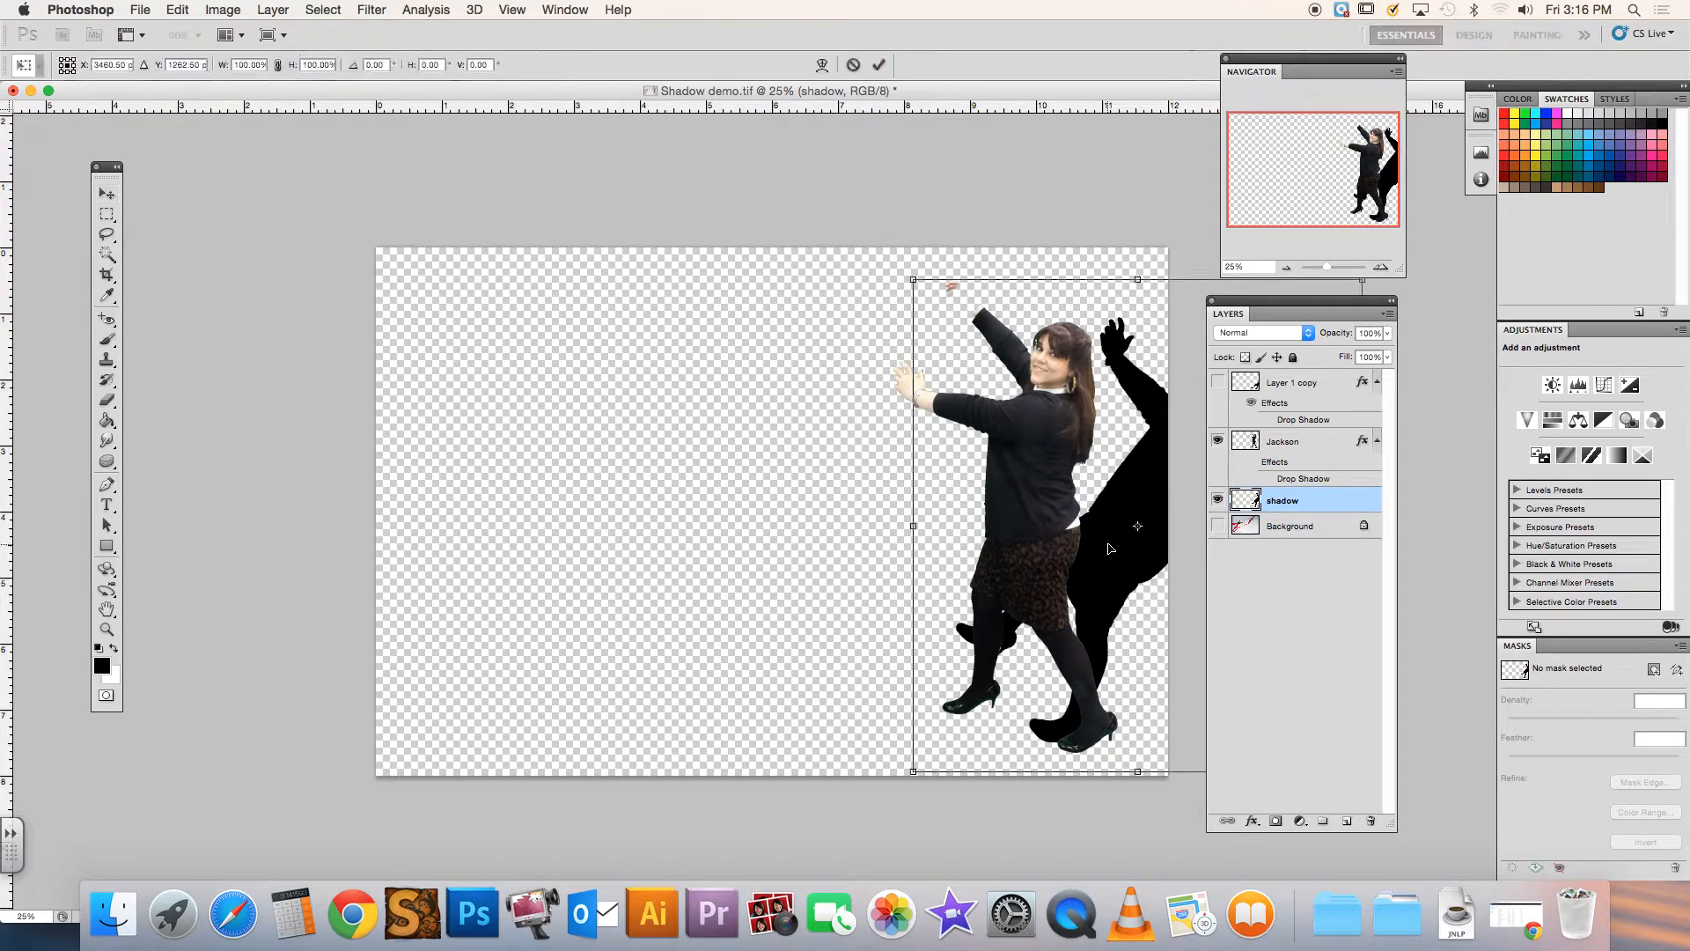
left_click_drag(898, 263, 827, 299)
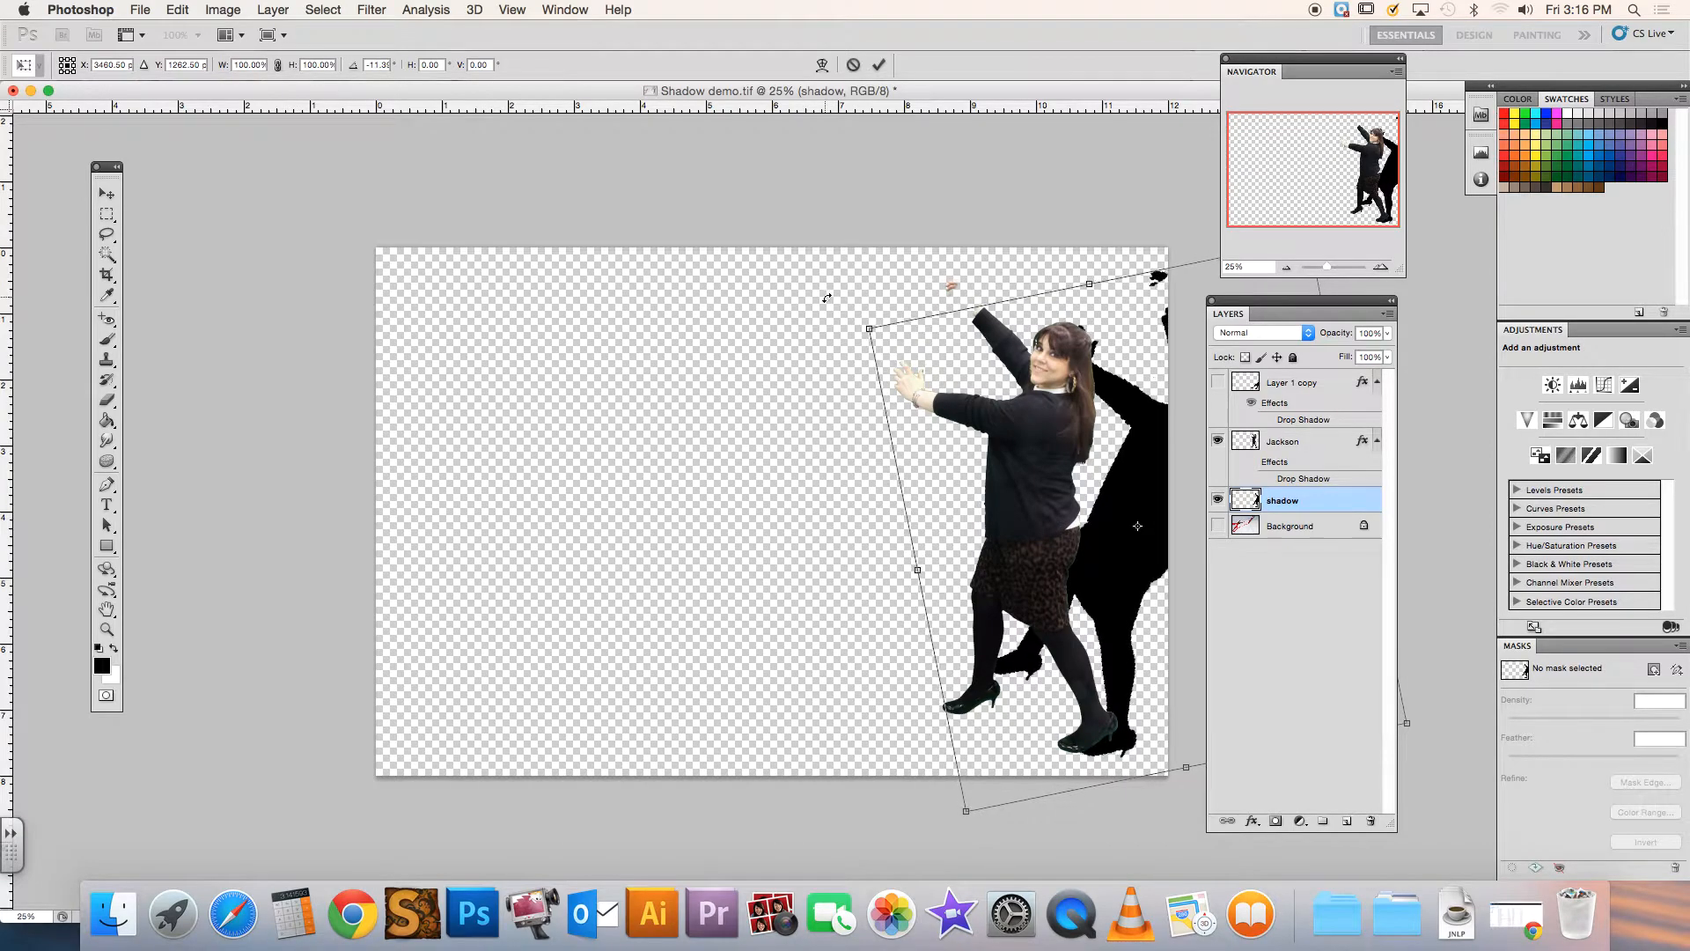
mouse_move(1149, 487)
left_mouse_down()
mouse_move(1134, 491)
mouse_move(1144, 475)
left_mouse_up()
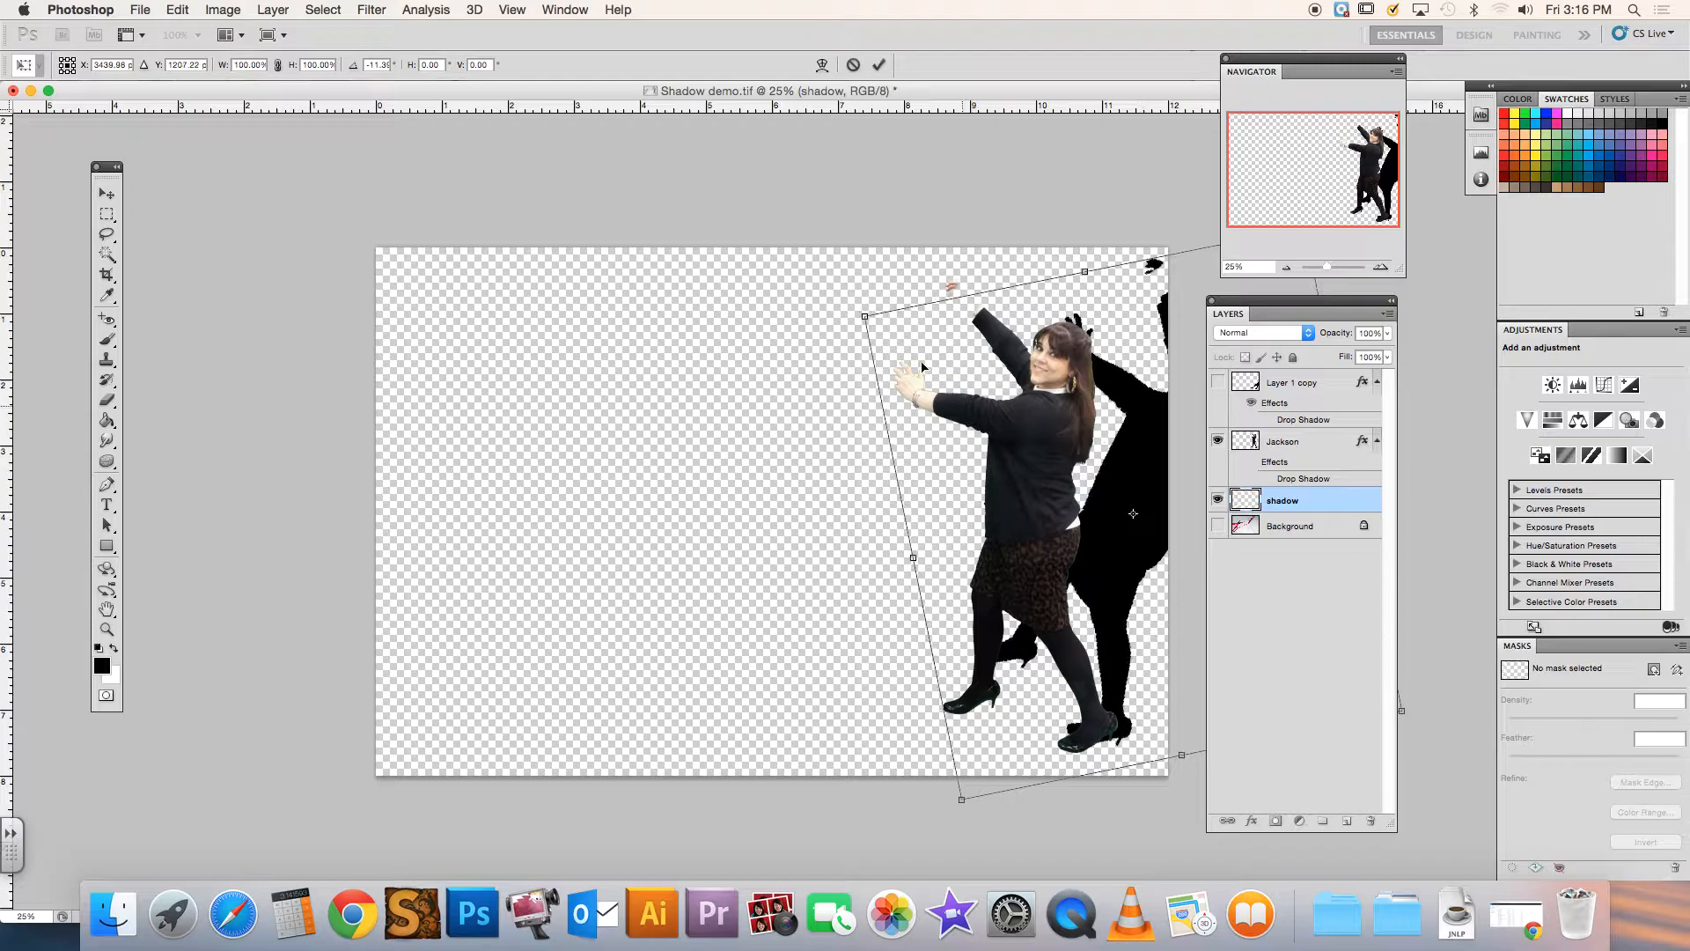
left_click_drag(842, 304, 803, 352)
left_click_drag(1161, 431, 1093, 441)
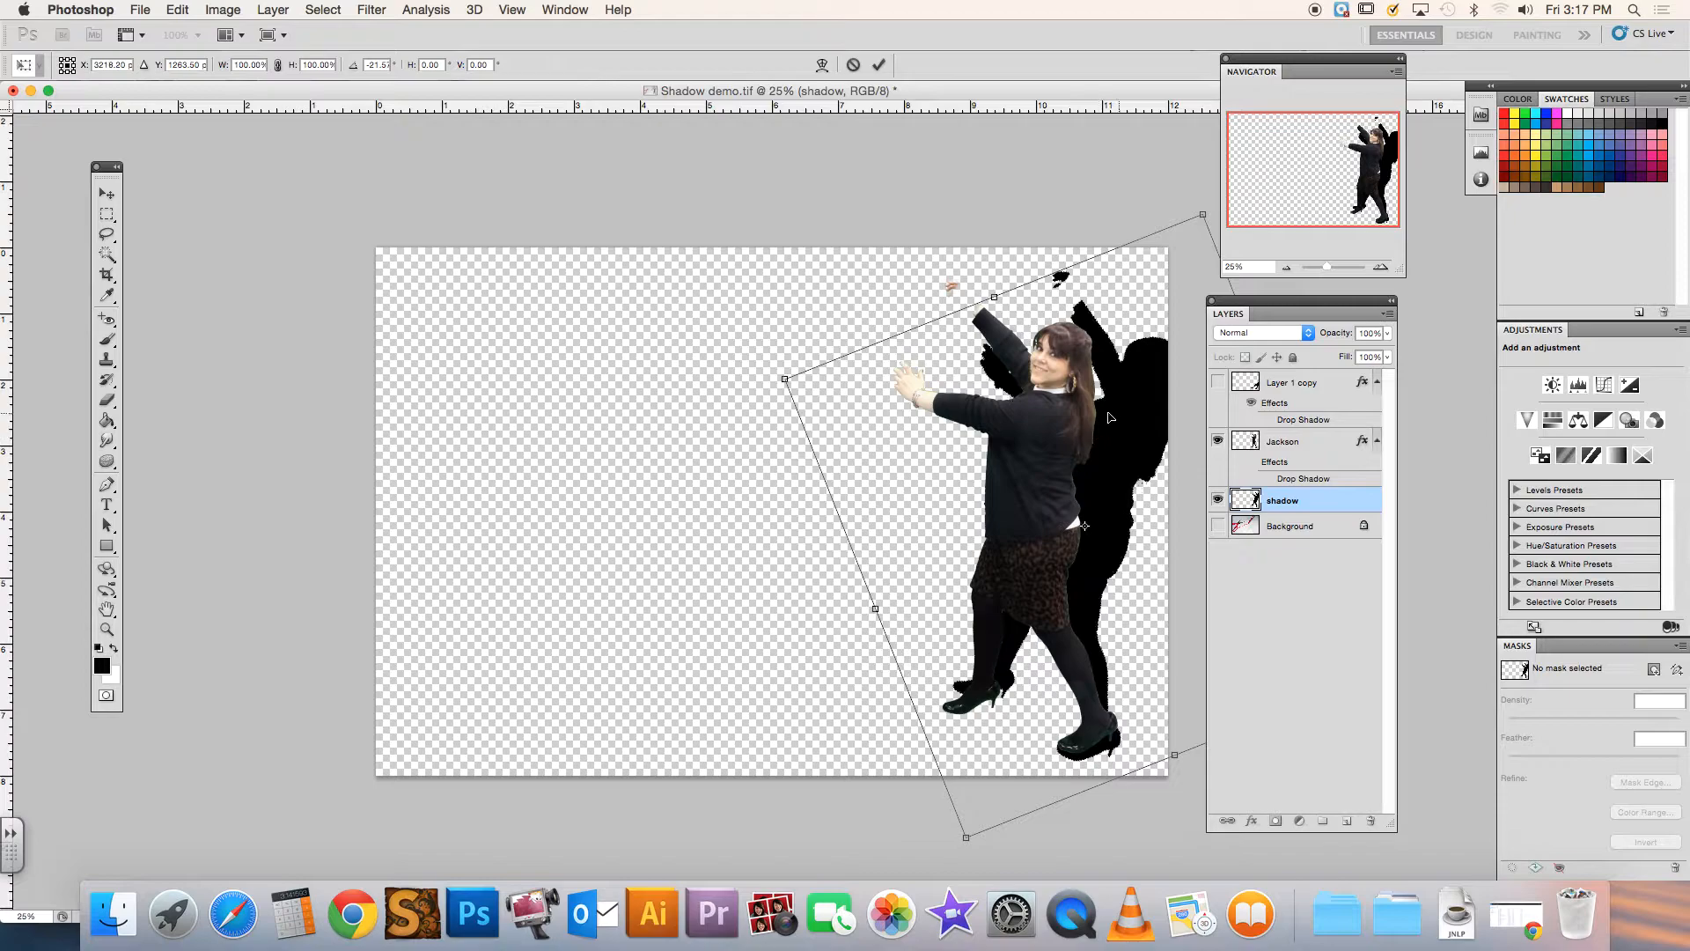
key("Return")
Apply the shadow's rotation and show the Background layer
left_click_drag(1271, 303, 1338, 313)
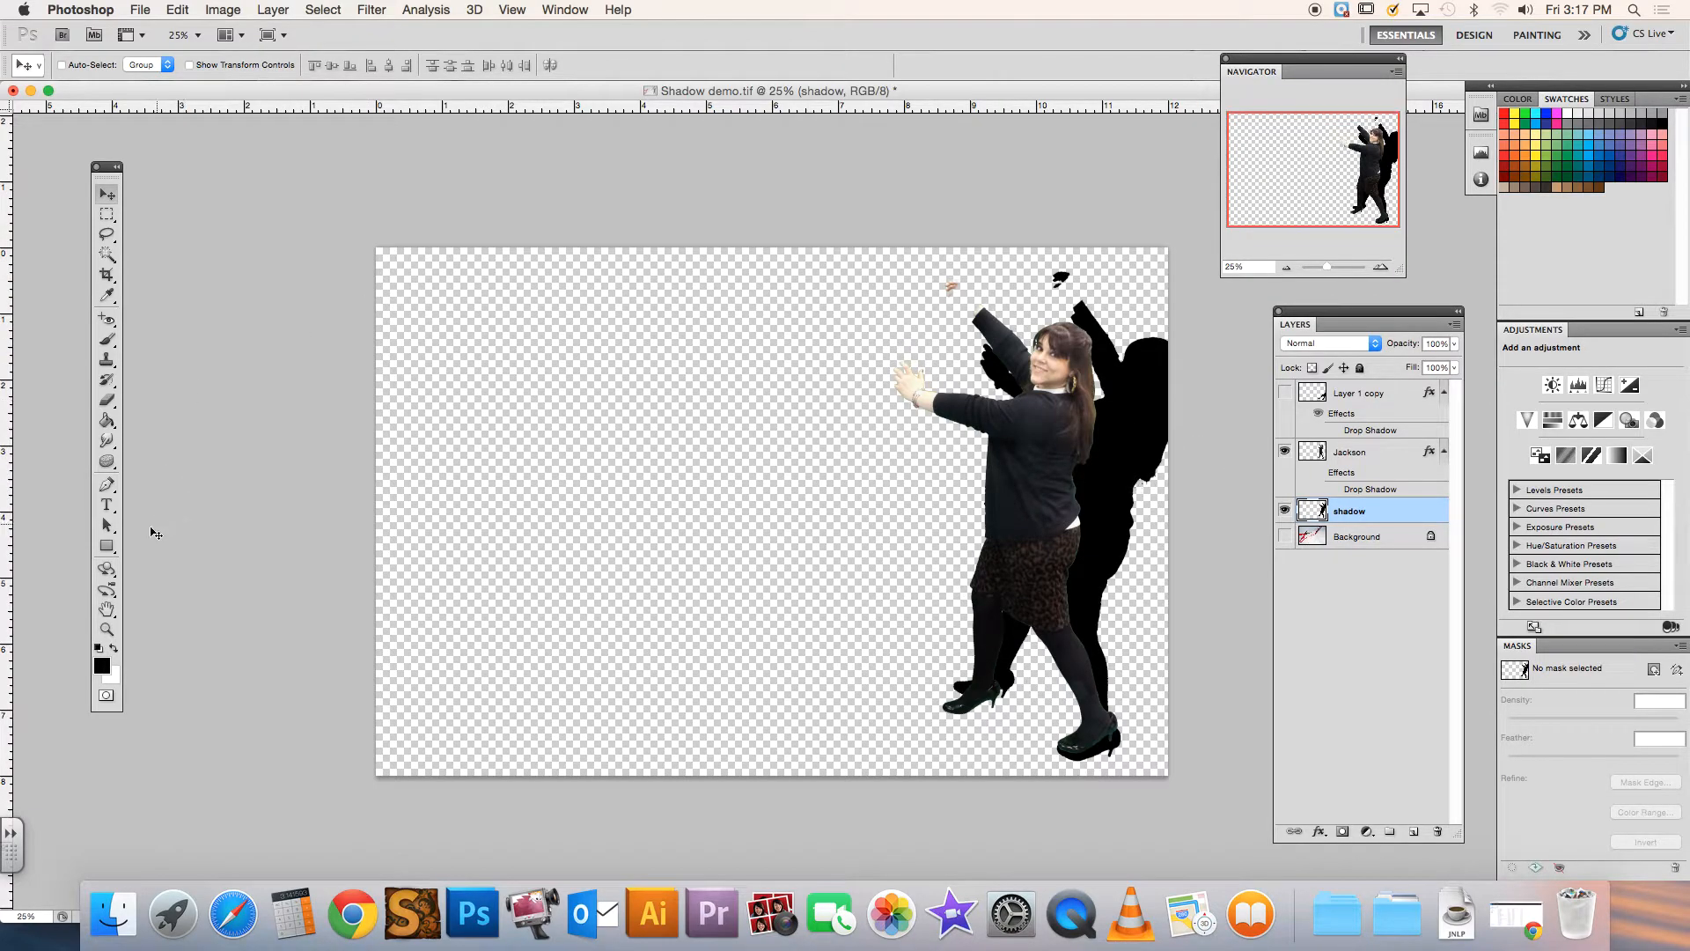
left_click(1284, 535)
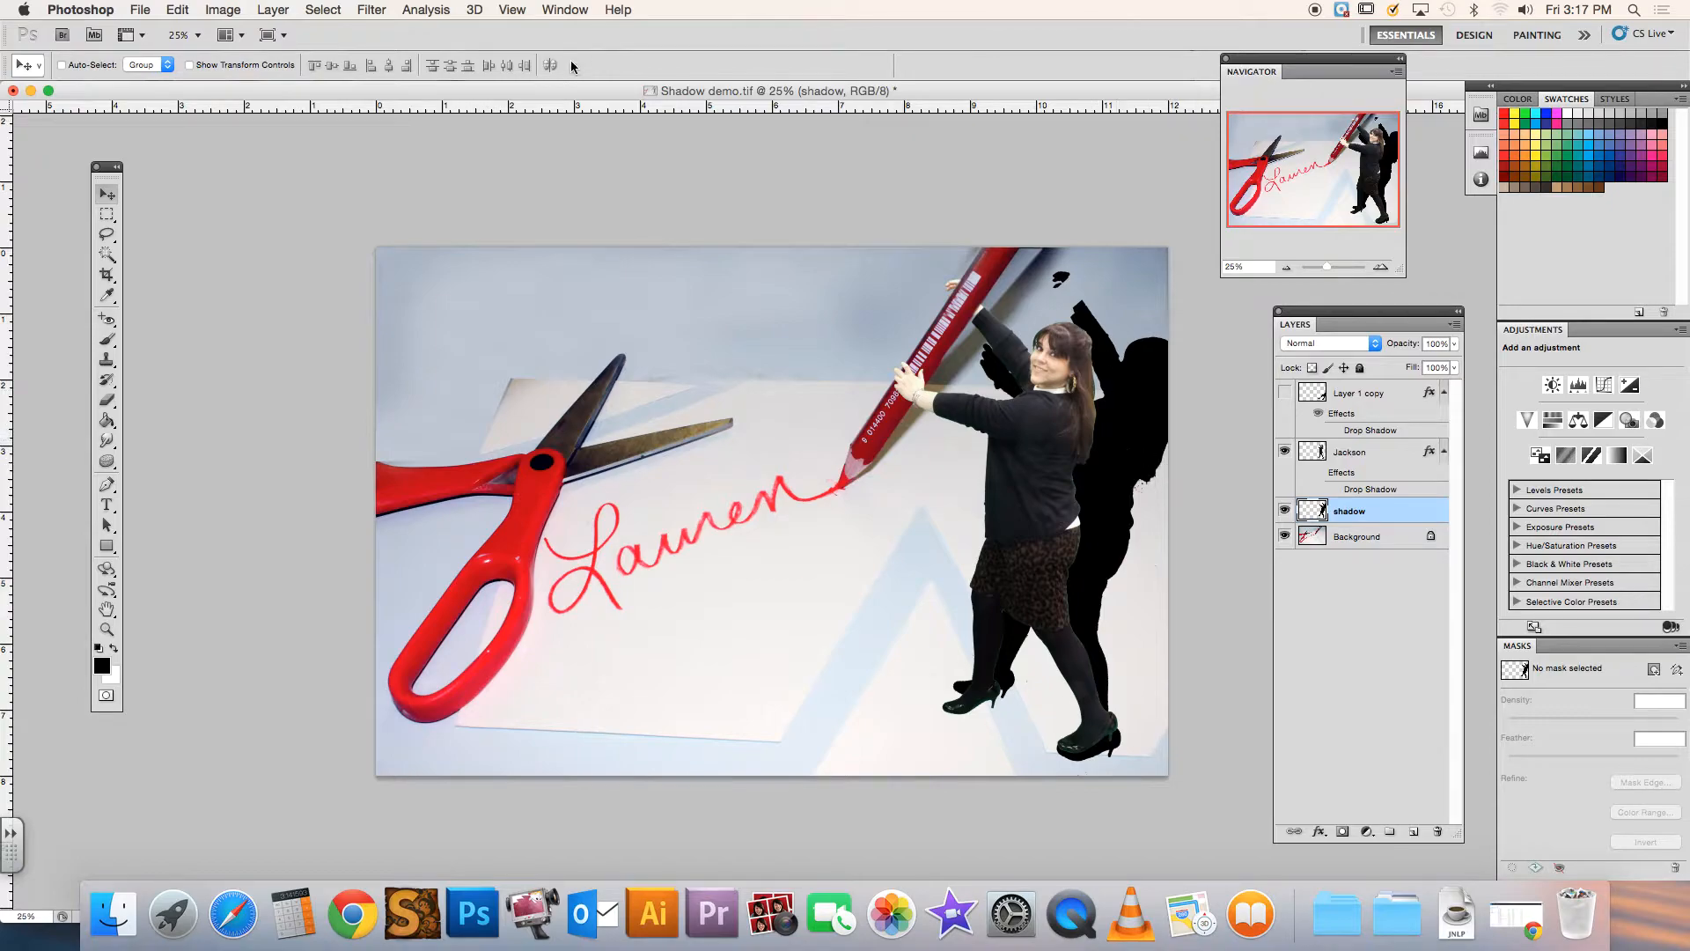
left_click(176, 9)
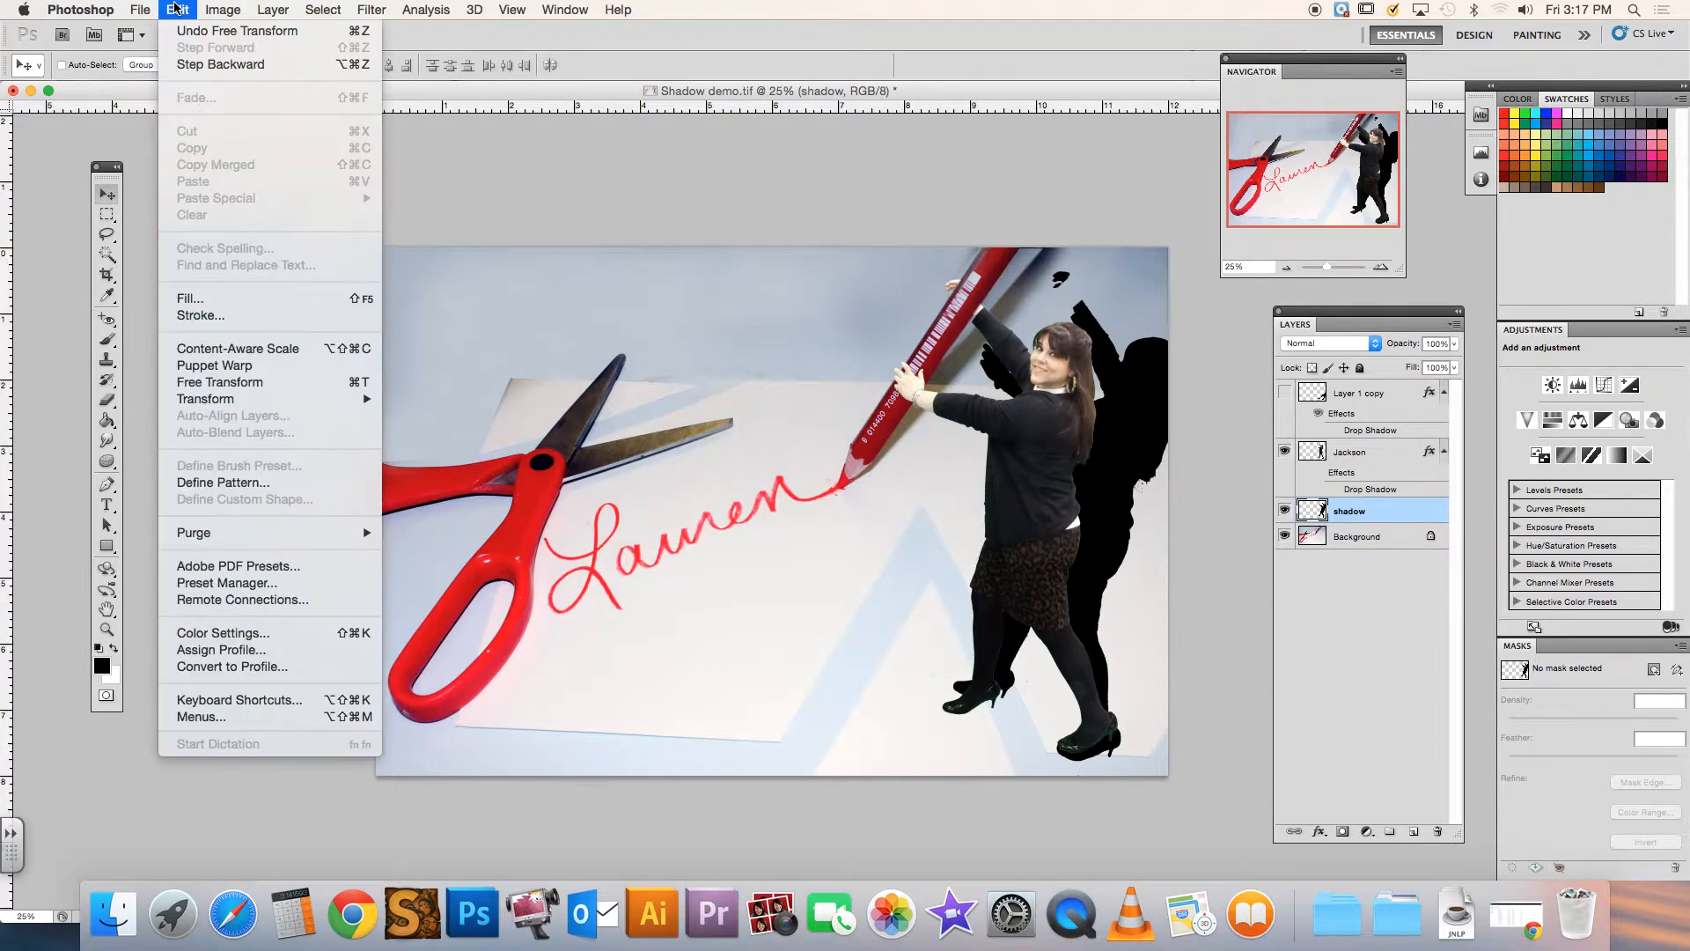
mouse_move(214, 404)
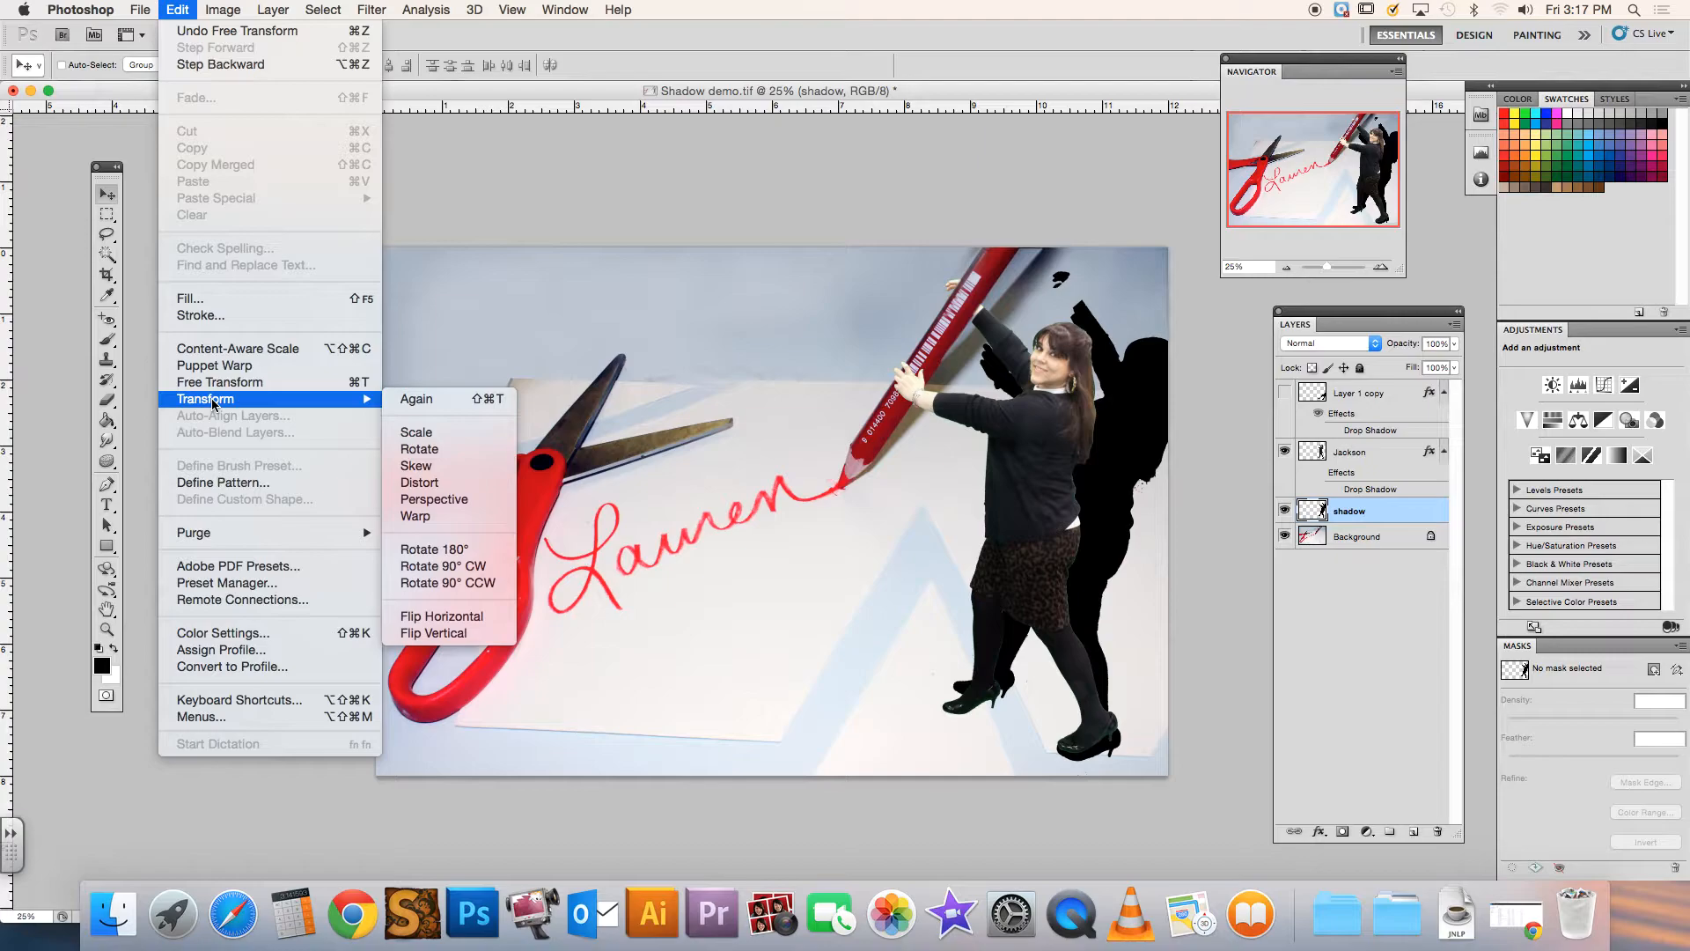
left_click(430, 500)
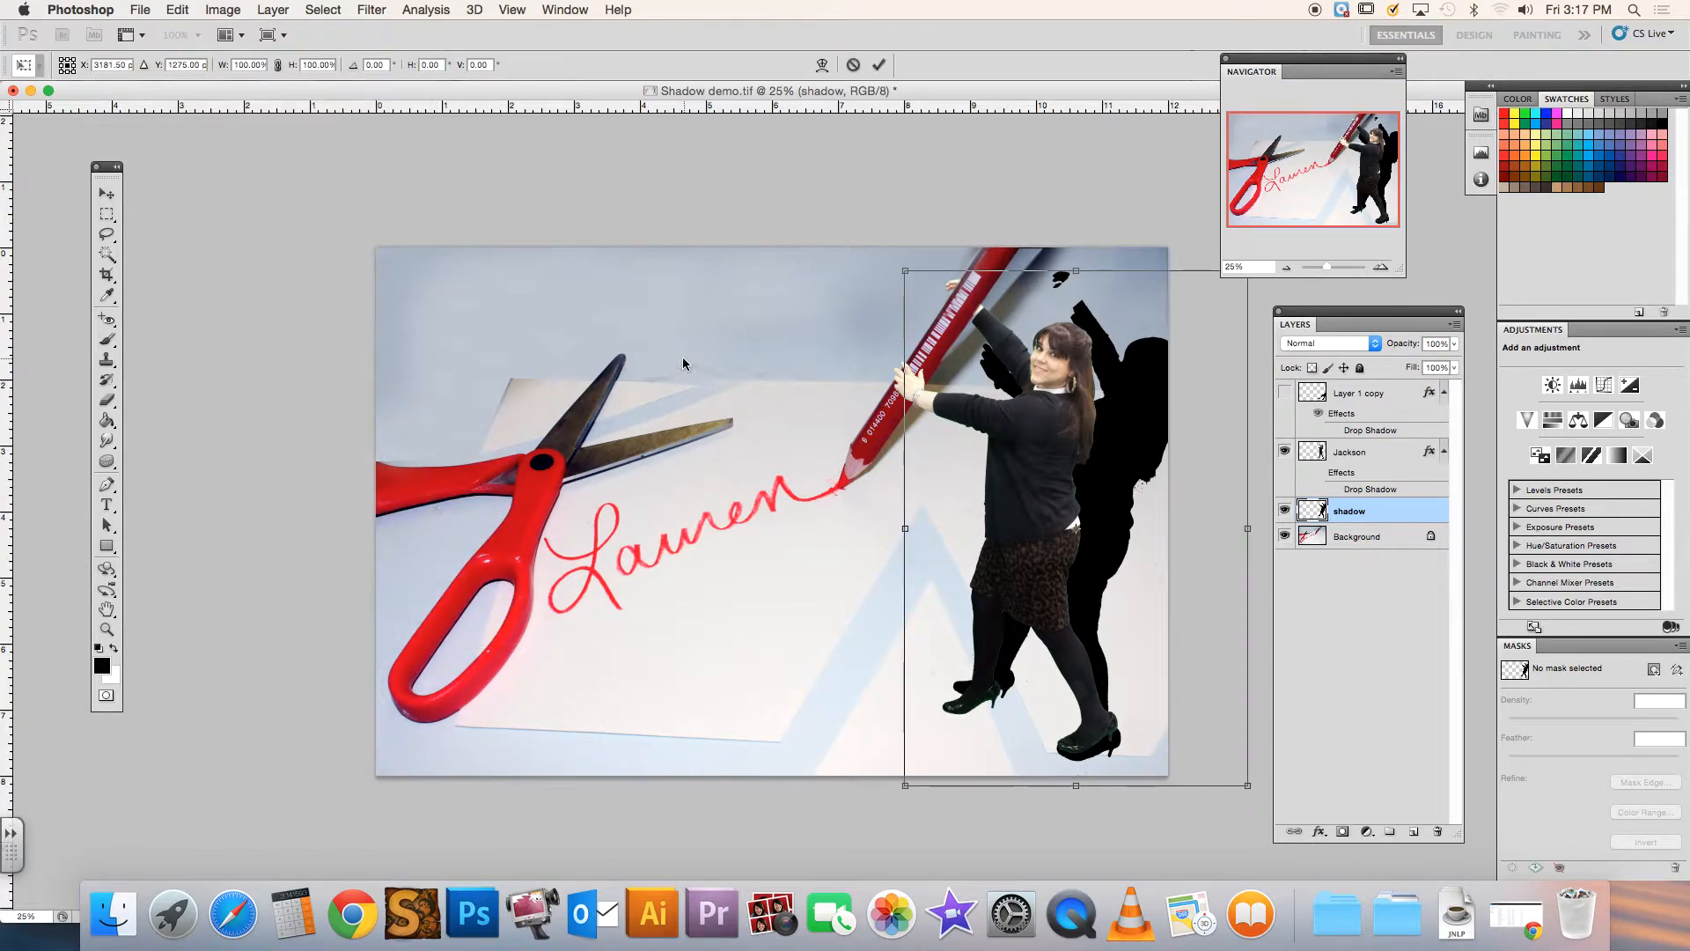
left_click_drag(1254, 71, 202, 240)
left_click_drag(1250, 274, 1459, 284)
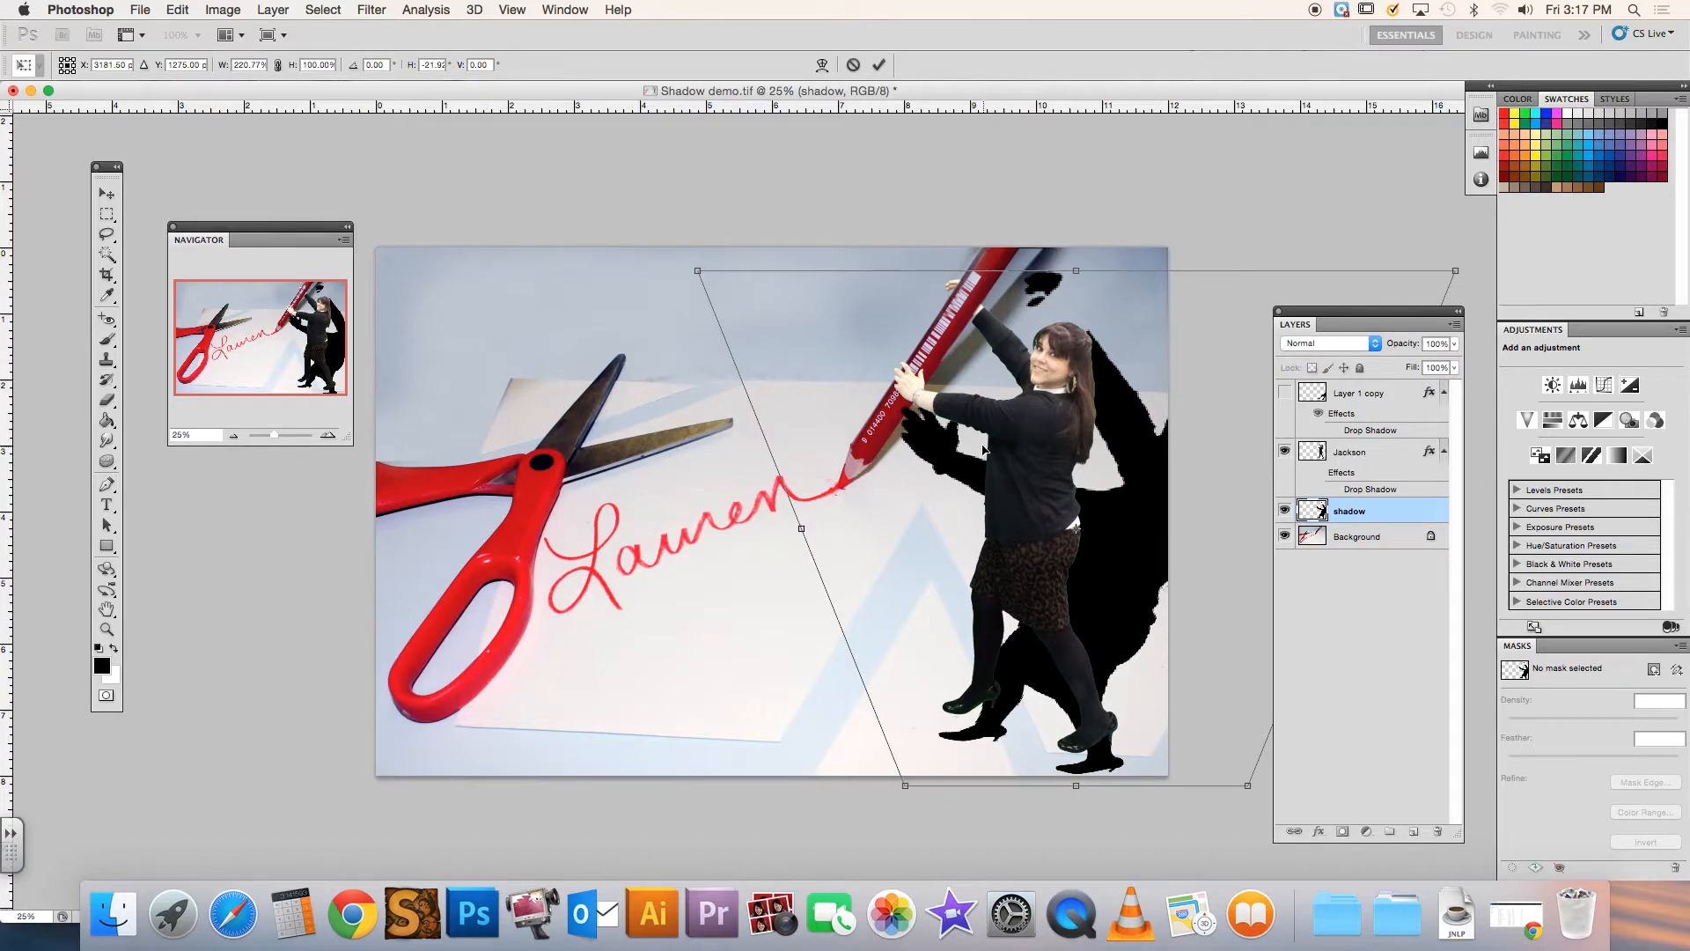
left_click(853, 64)
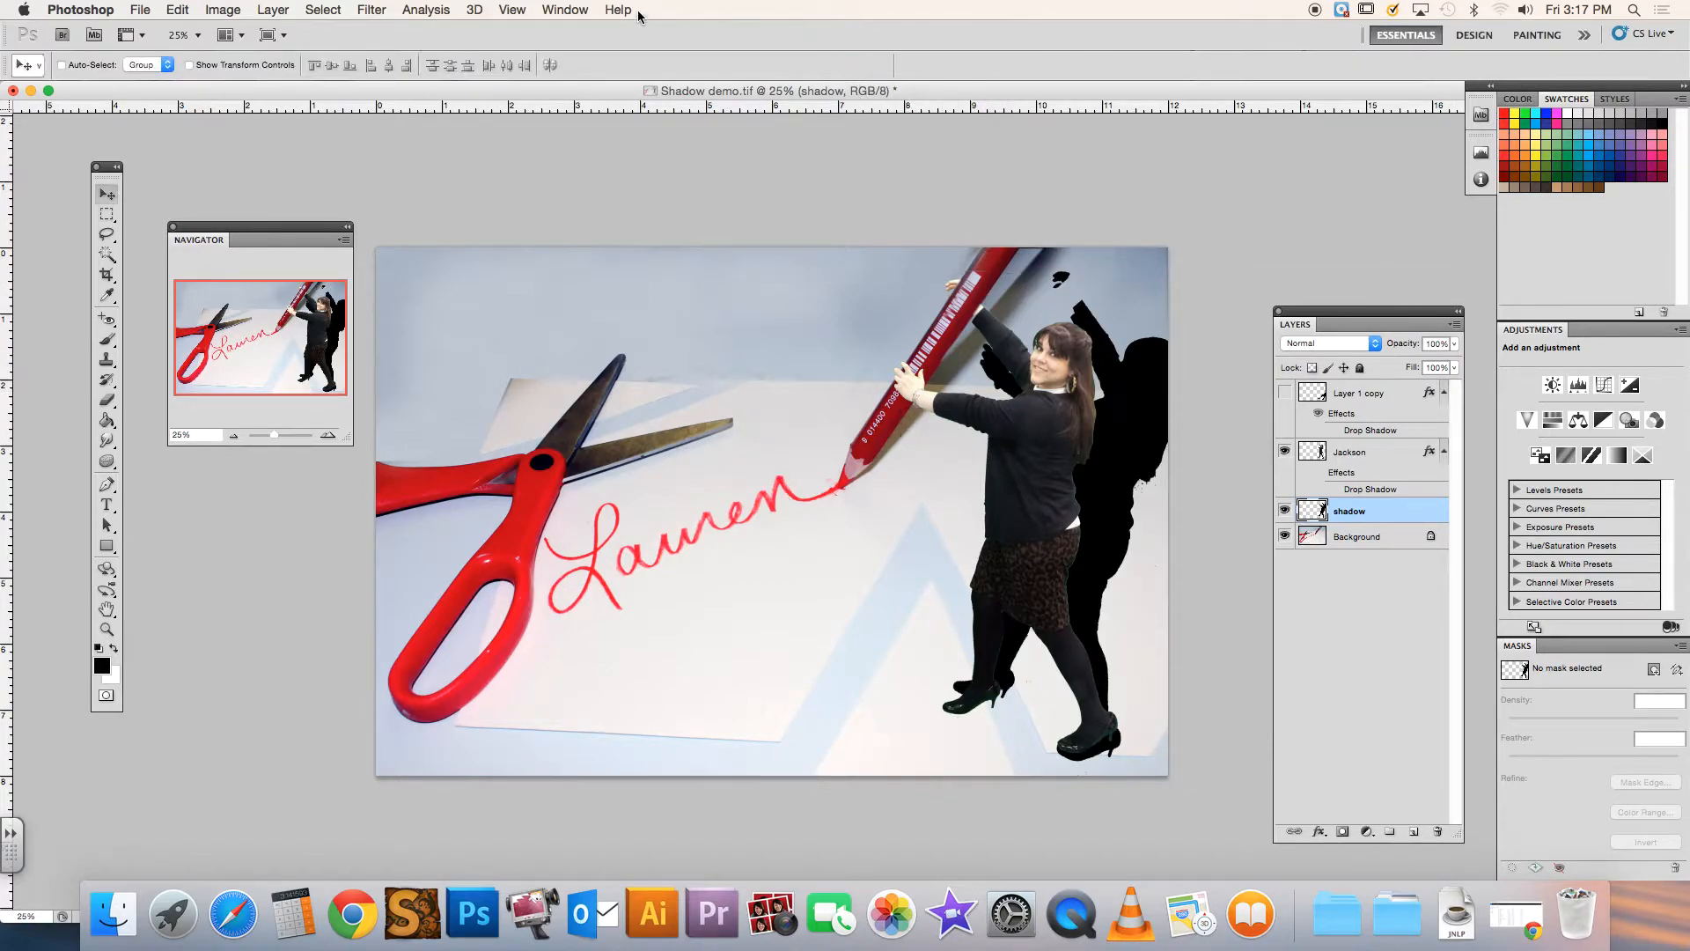
Distort the shadow by pulling its upper-right corner outward and slightly down, realign its feet with the woman's shoes, and apply the transformation
left_click(222, 10)
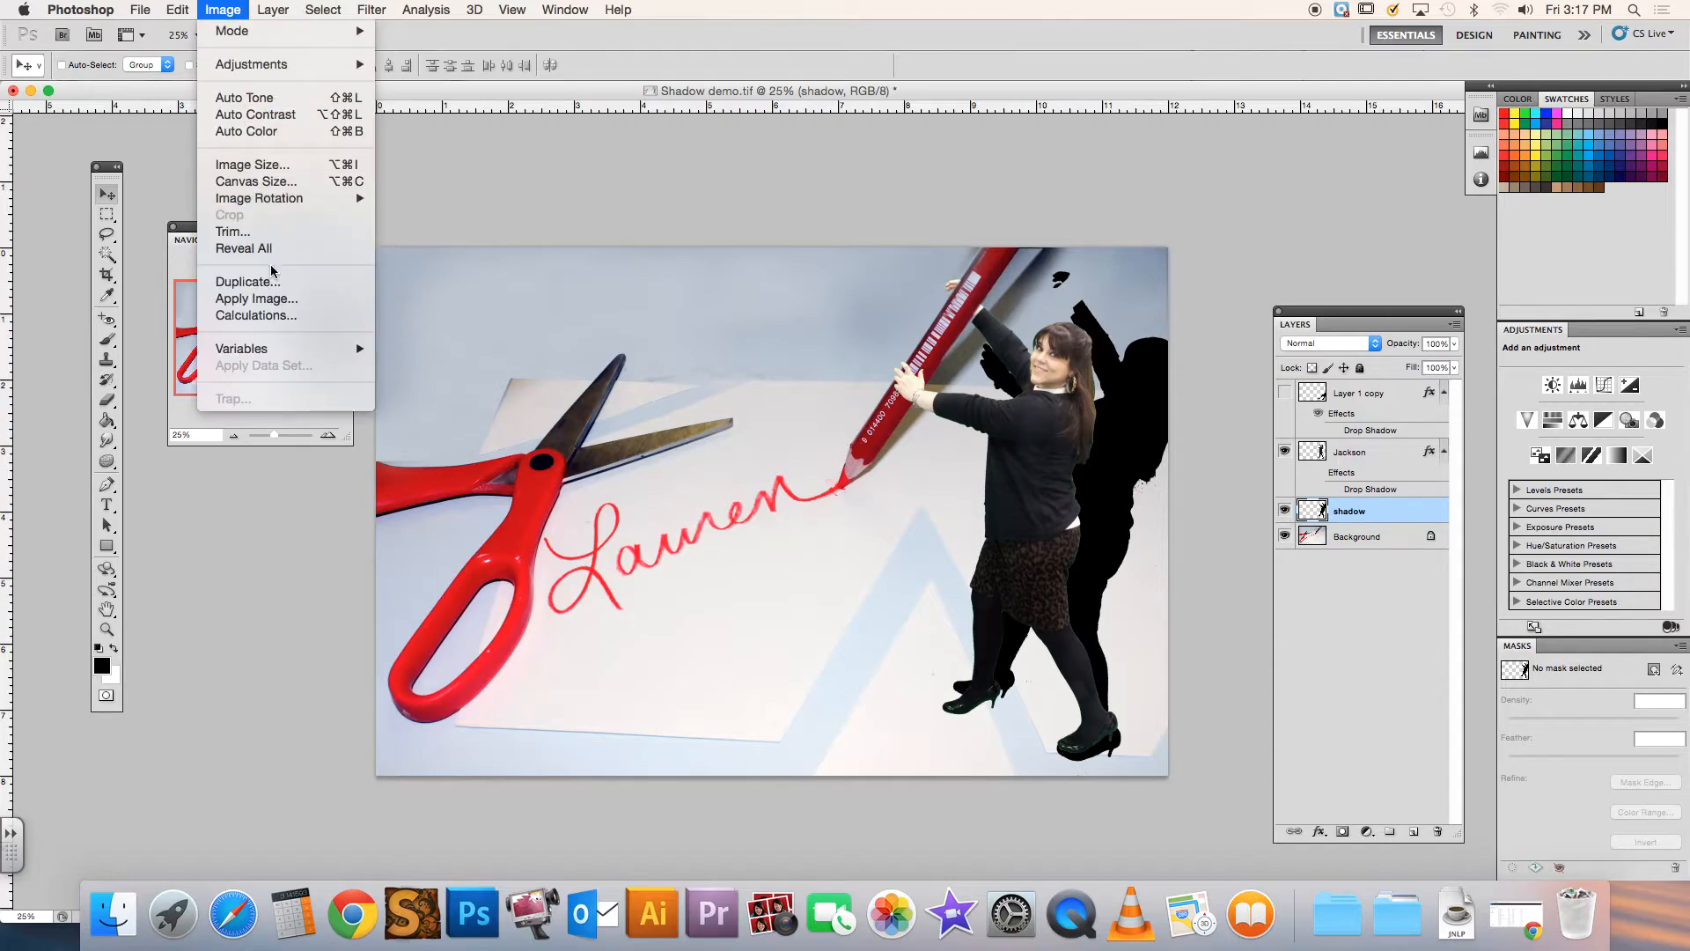
mouse_move(177, 10)
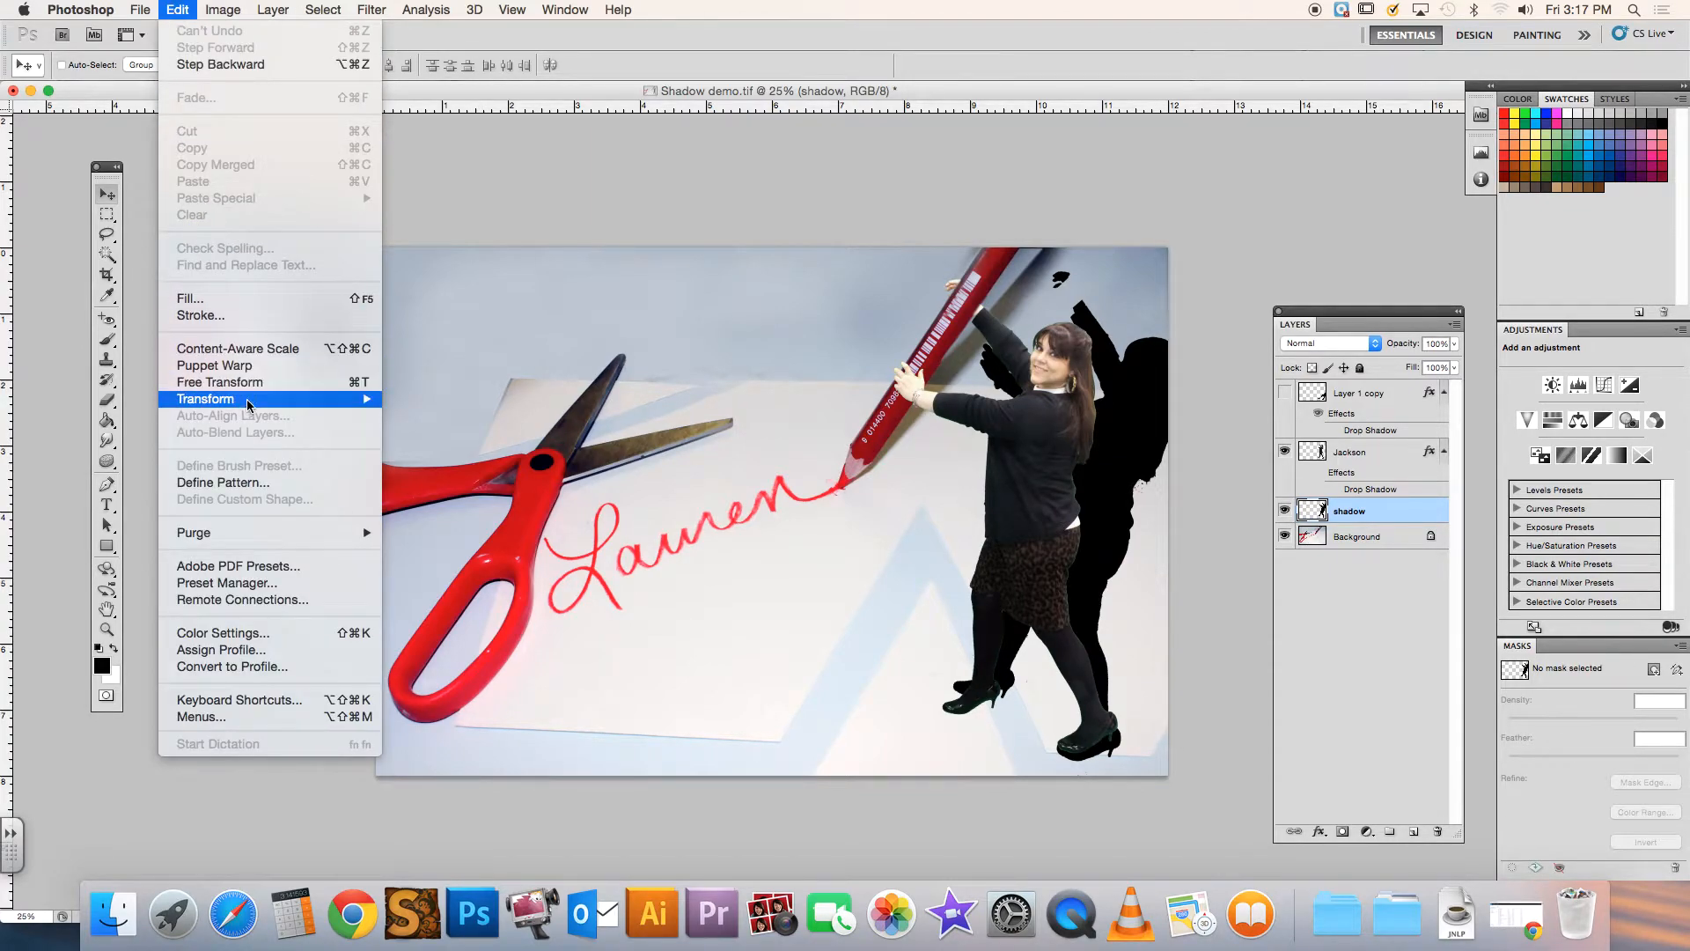
mouse_move(262, 406)
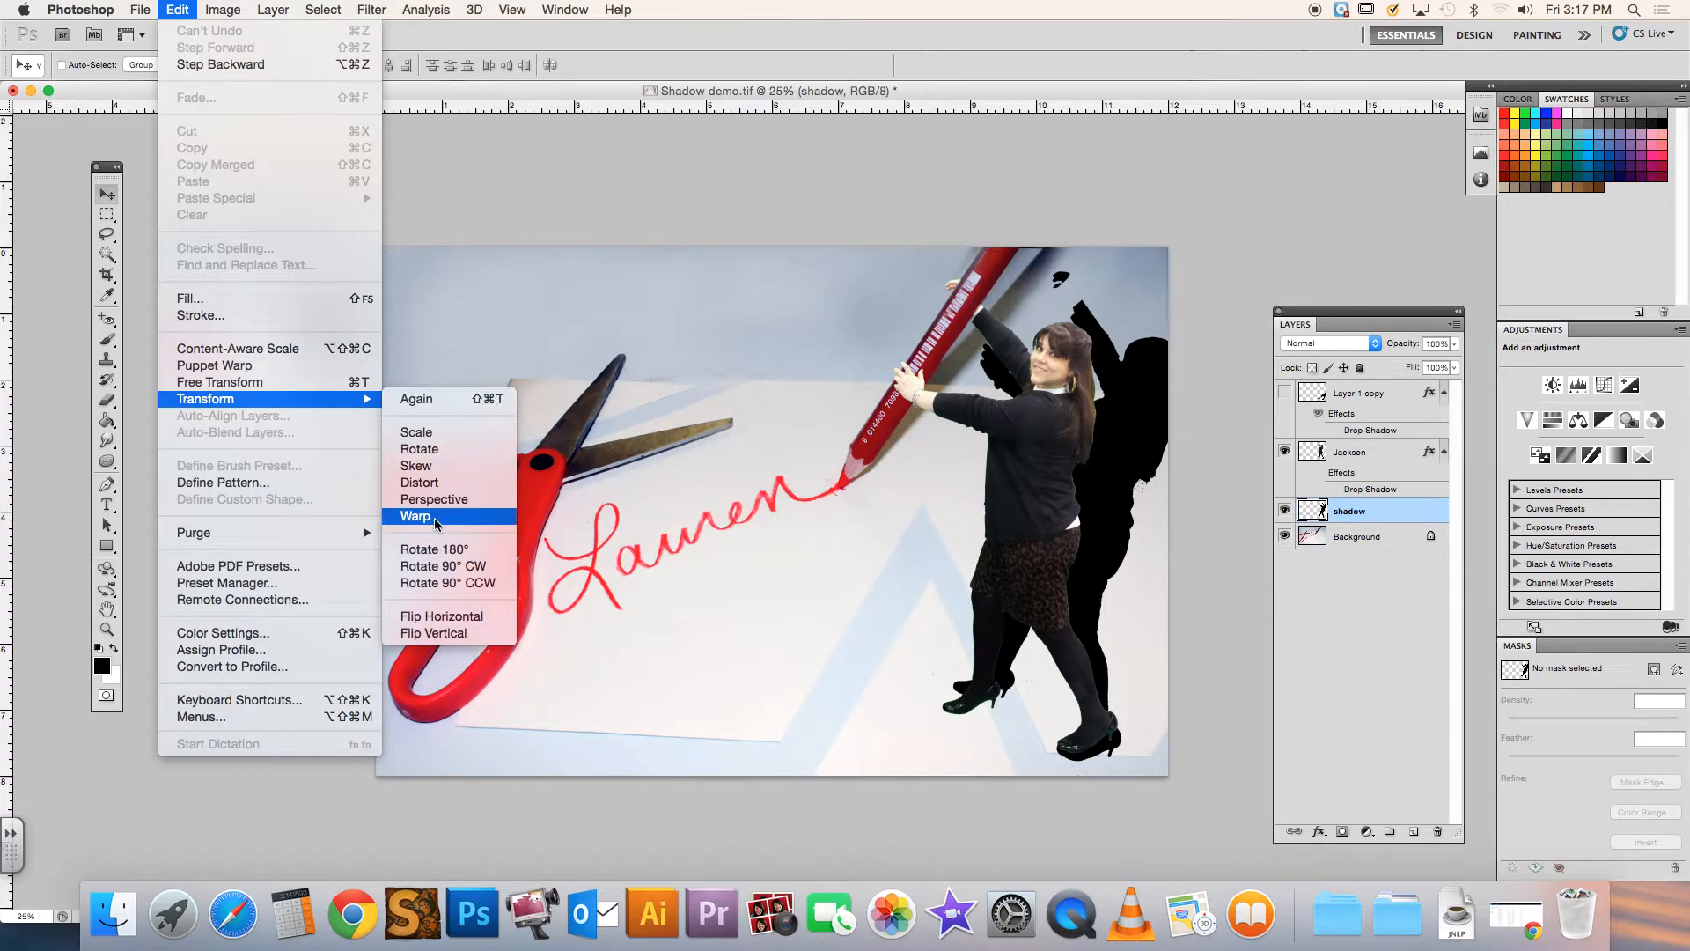
left_click(426, 482)
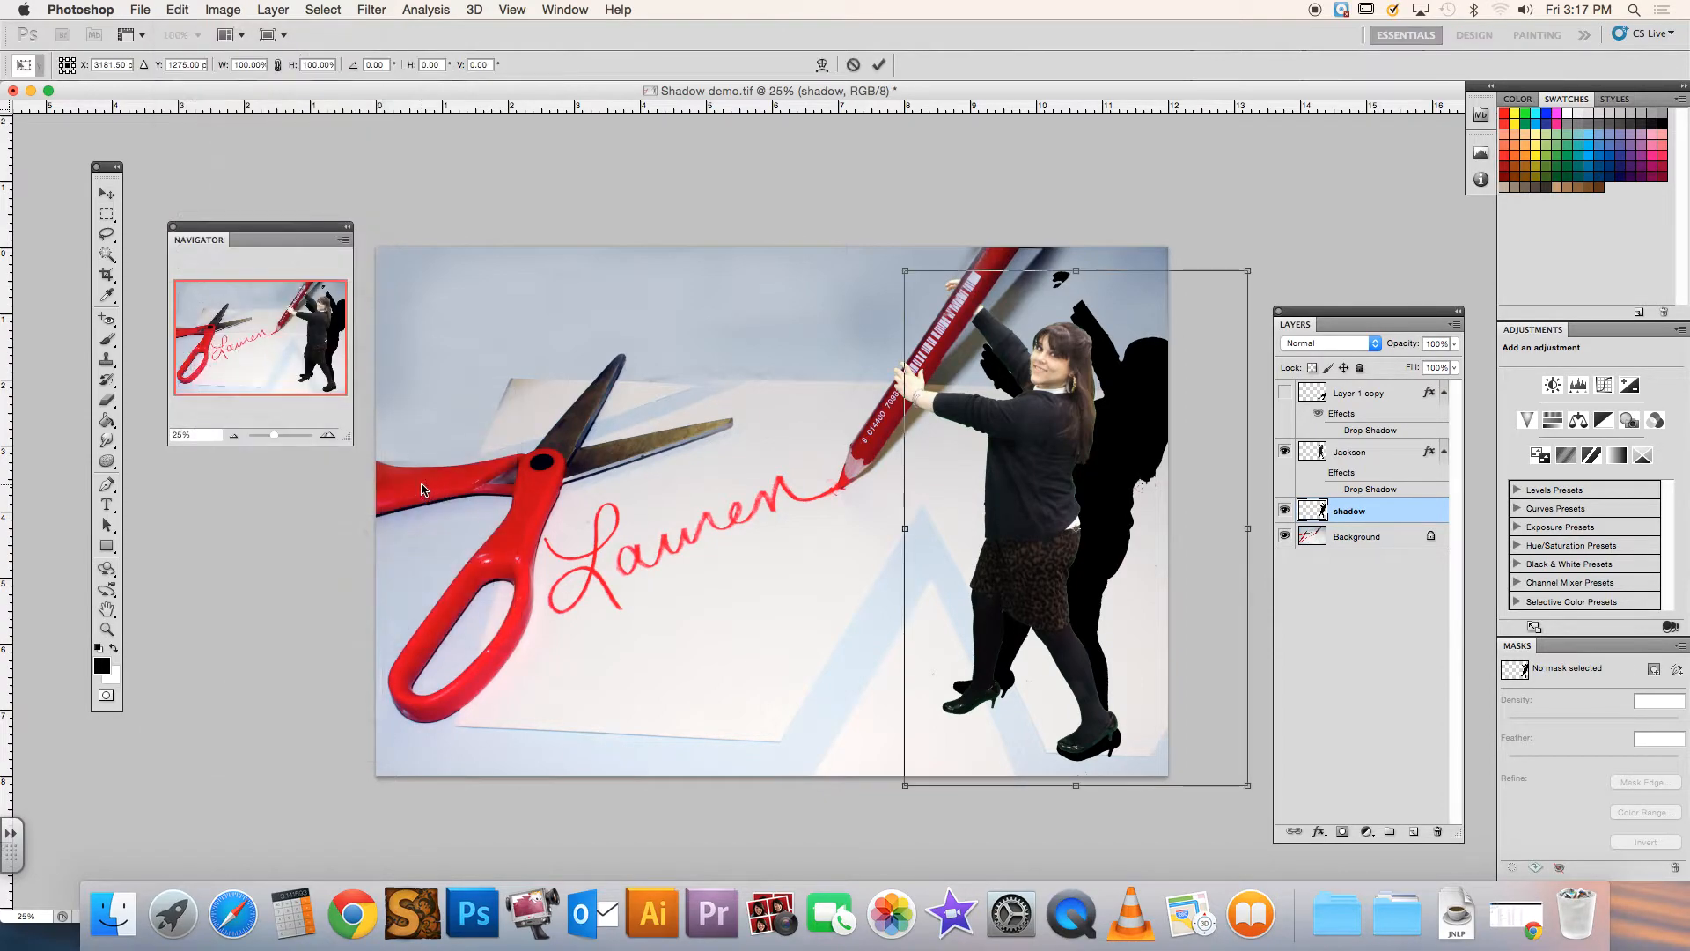
left_click_drag(1246, 270, 1466, 303)
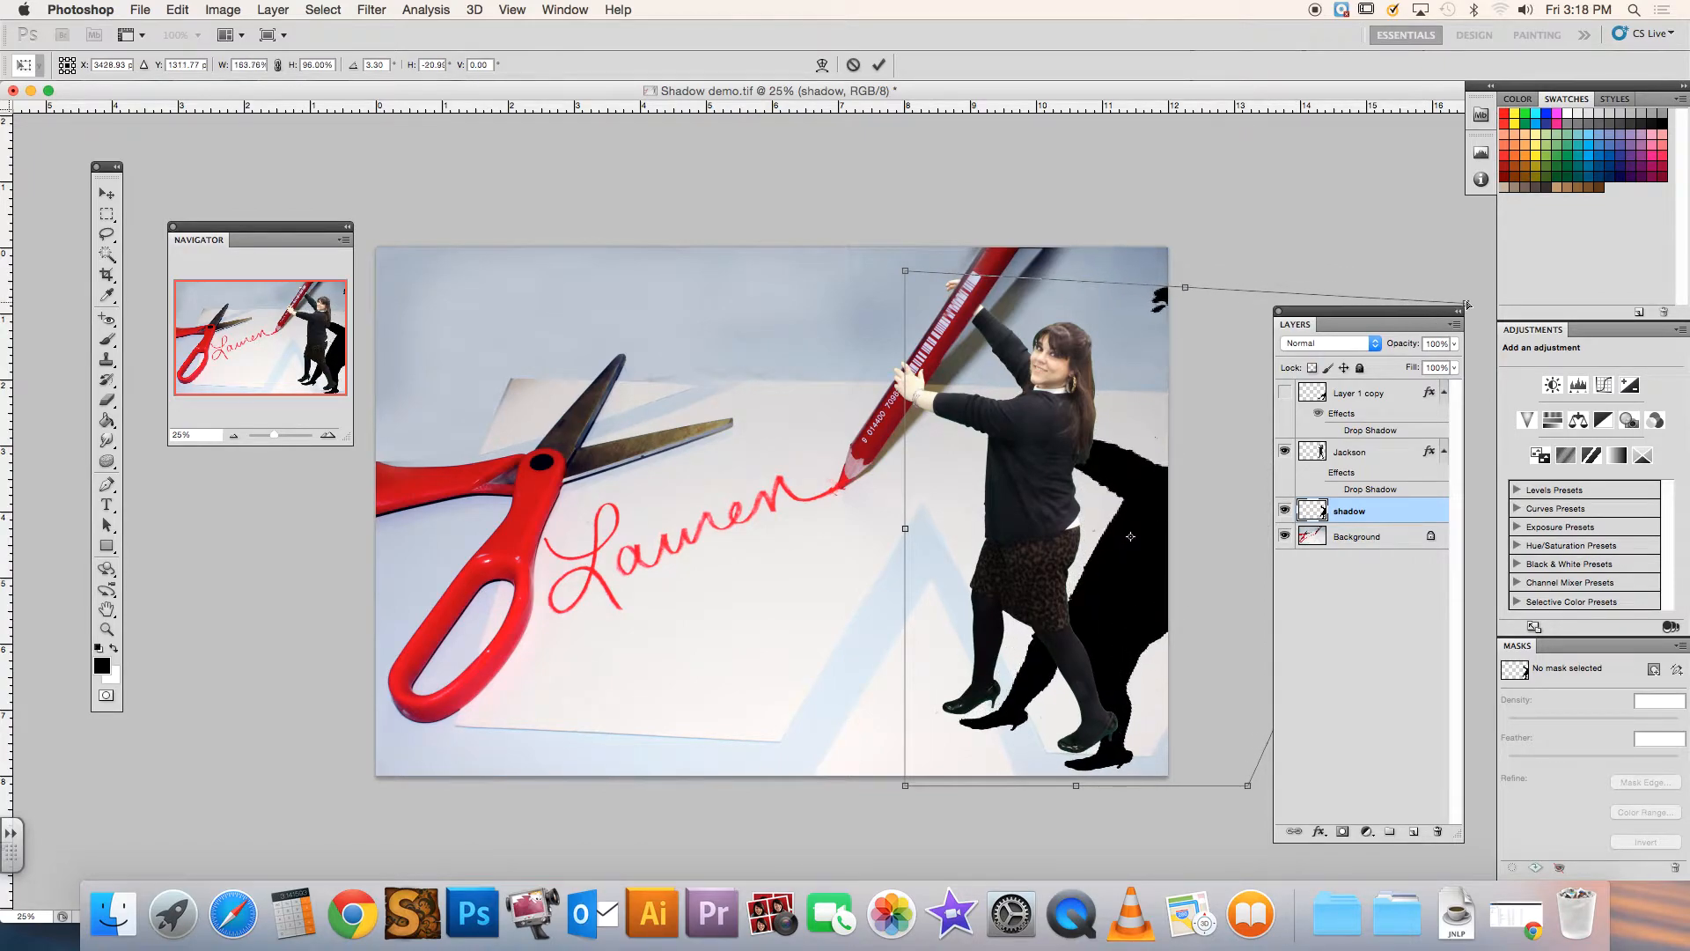
left_click_drag(1128, 628, 1118, 607)
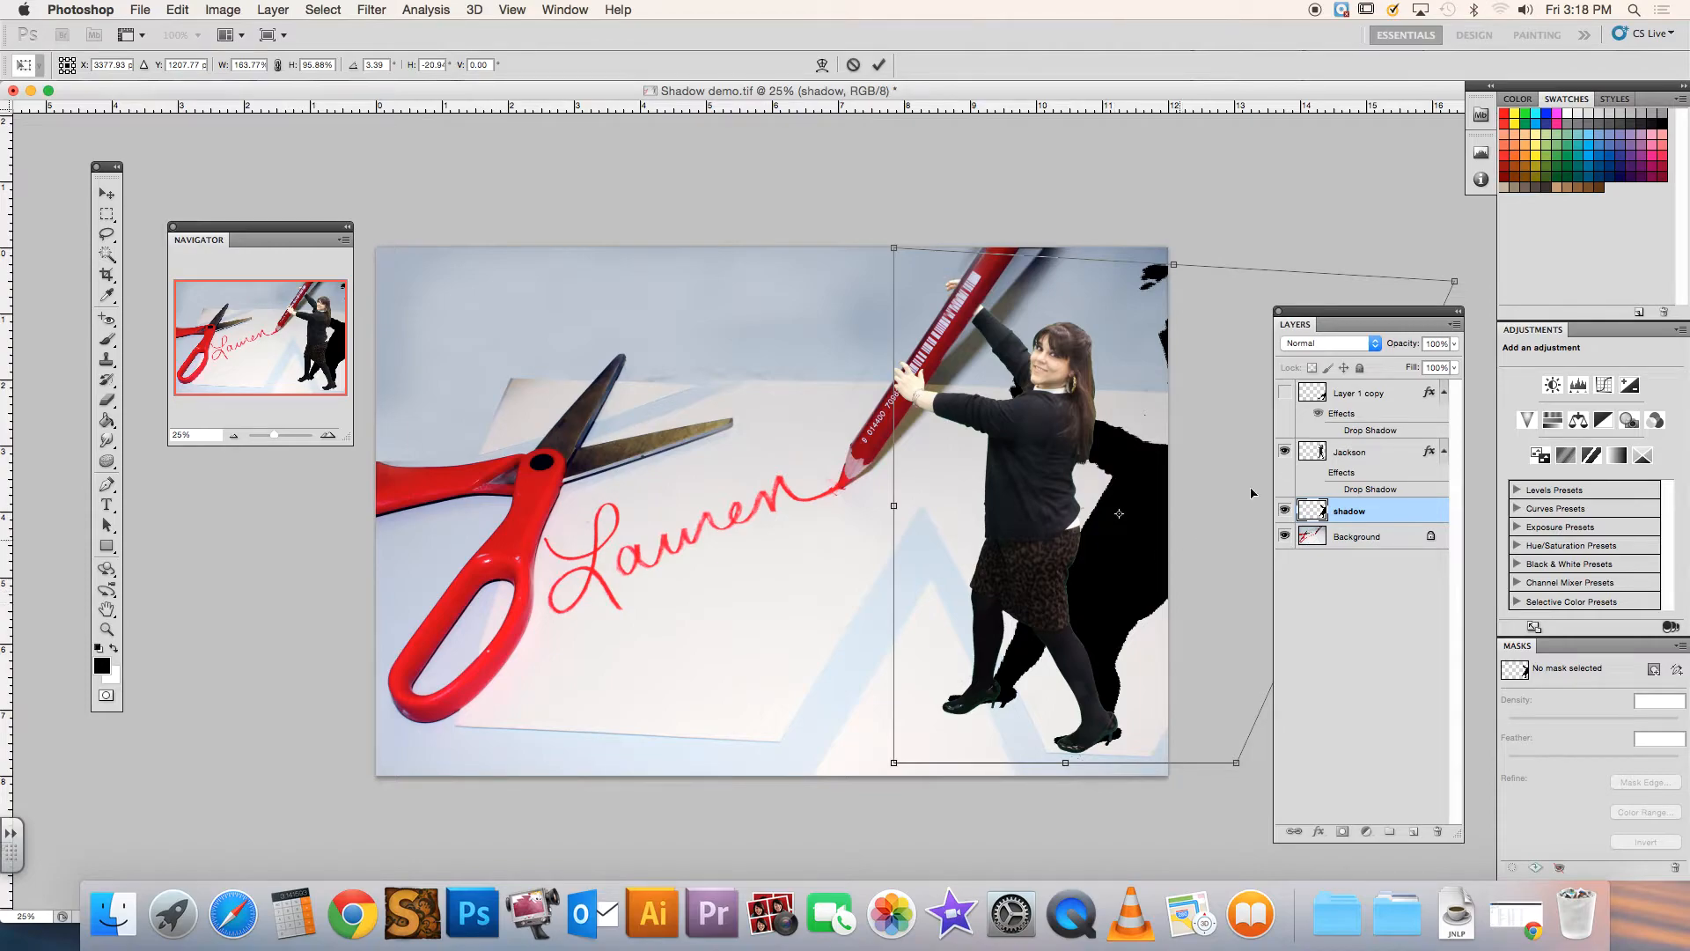
left_click_drag(1455, 283, 1519, 303)
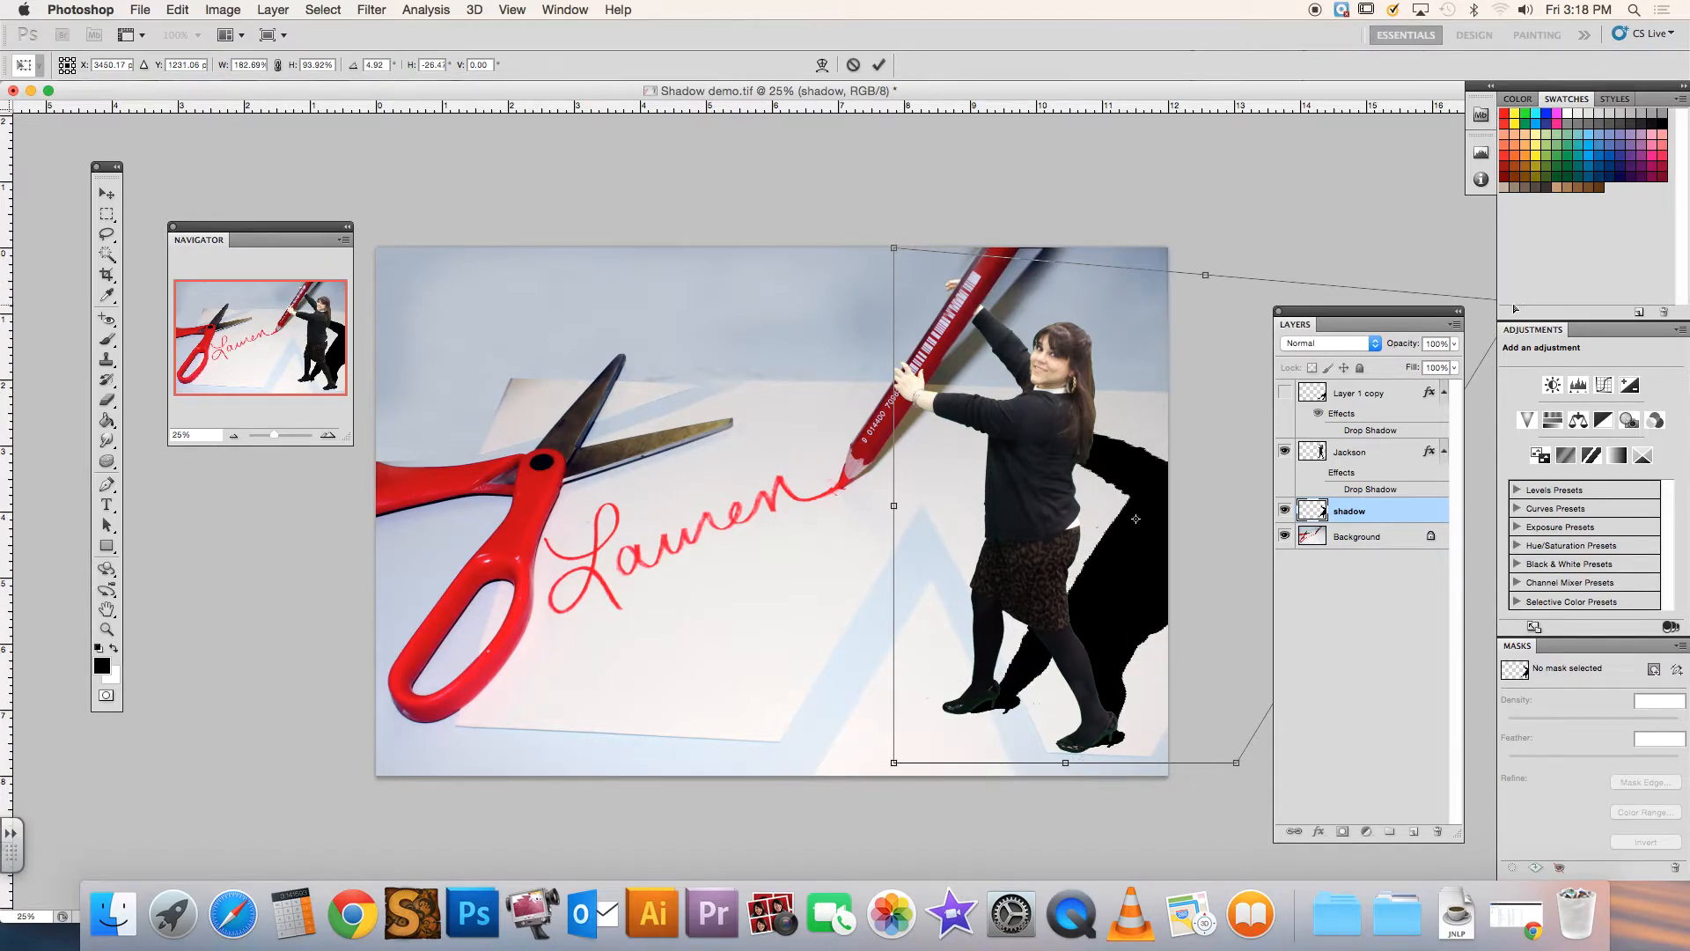
left_click_drag(1125, 623, 1120, 620)
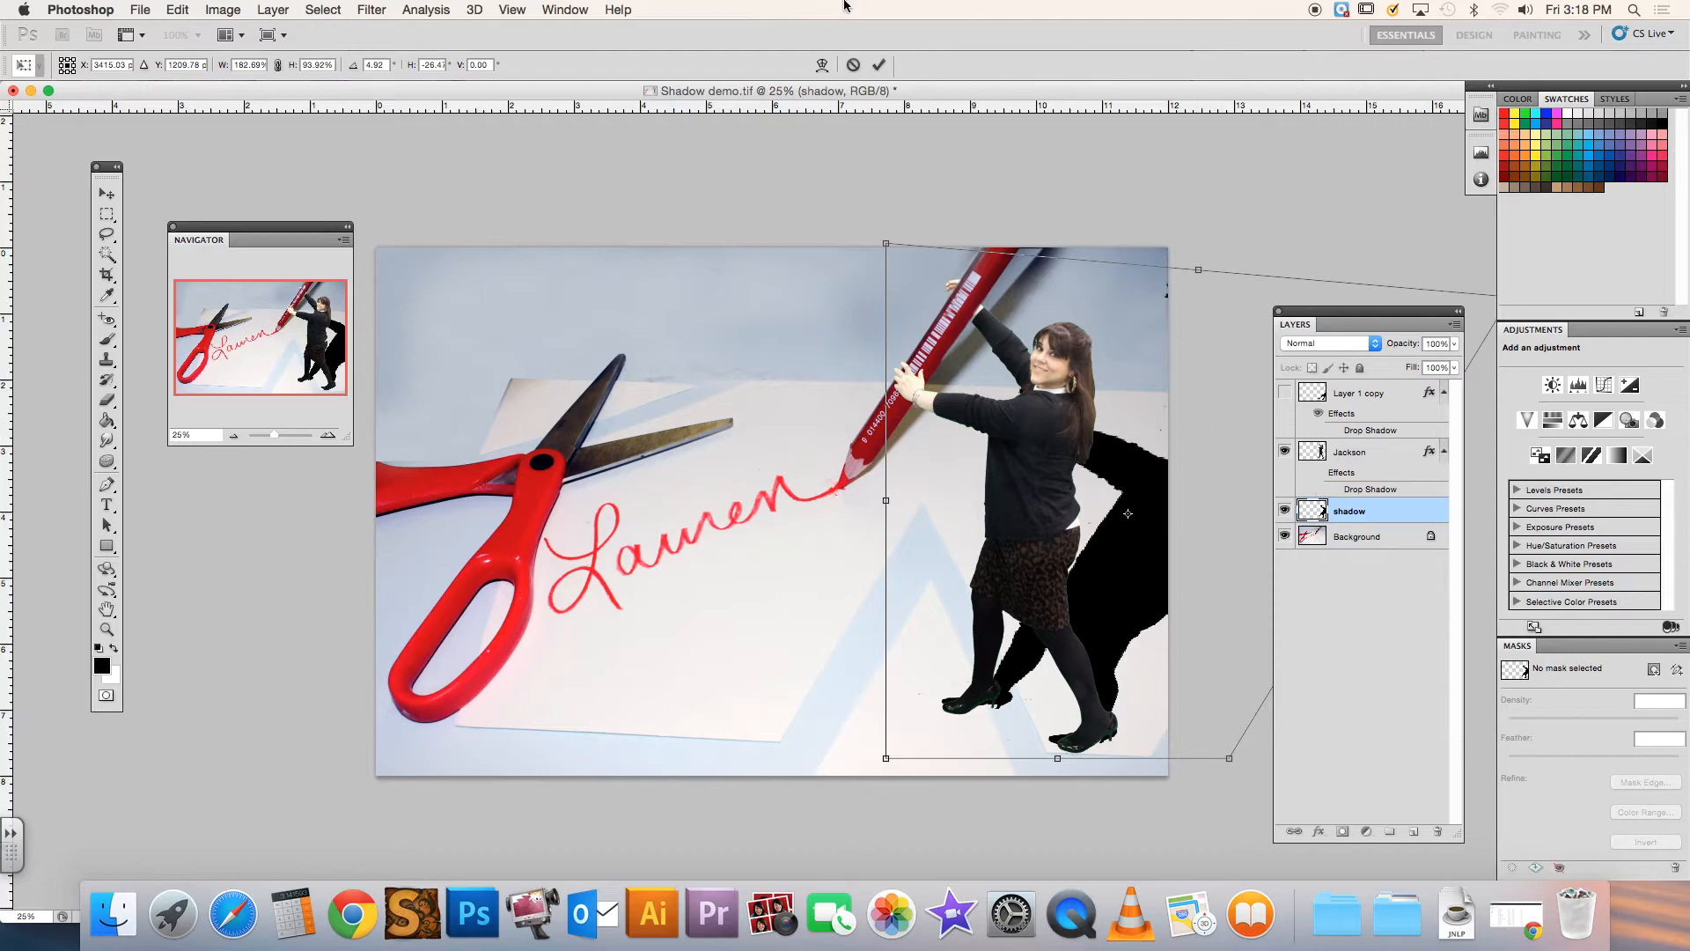
left_click(878, 65)
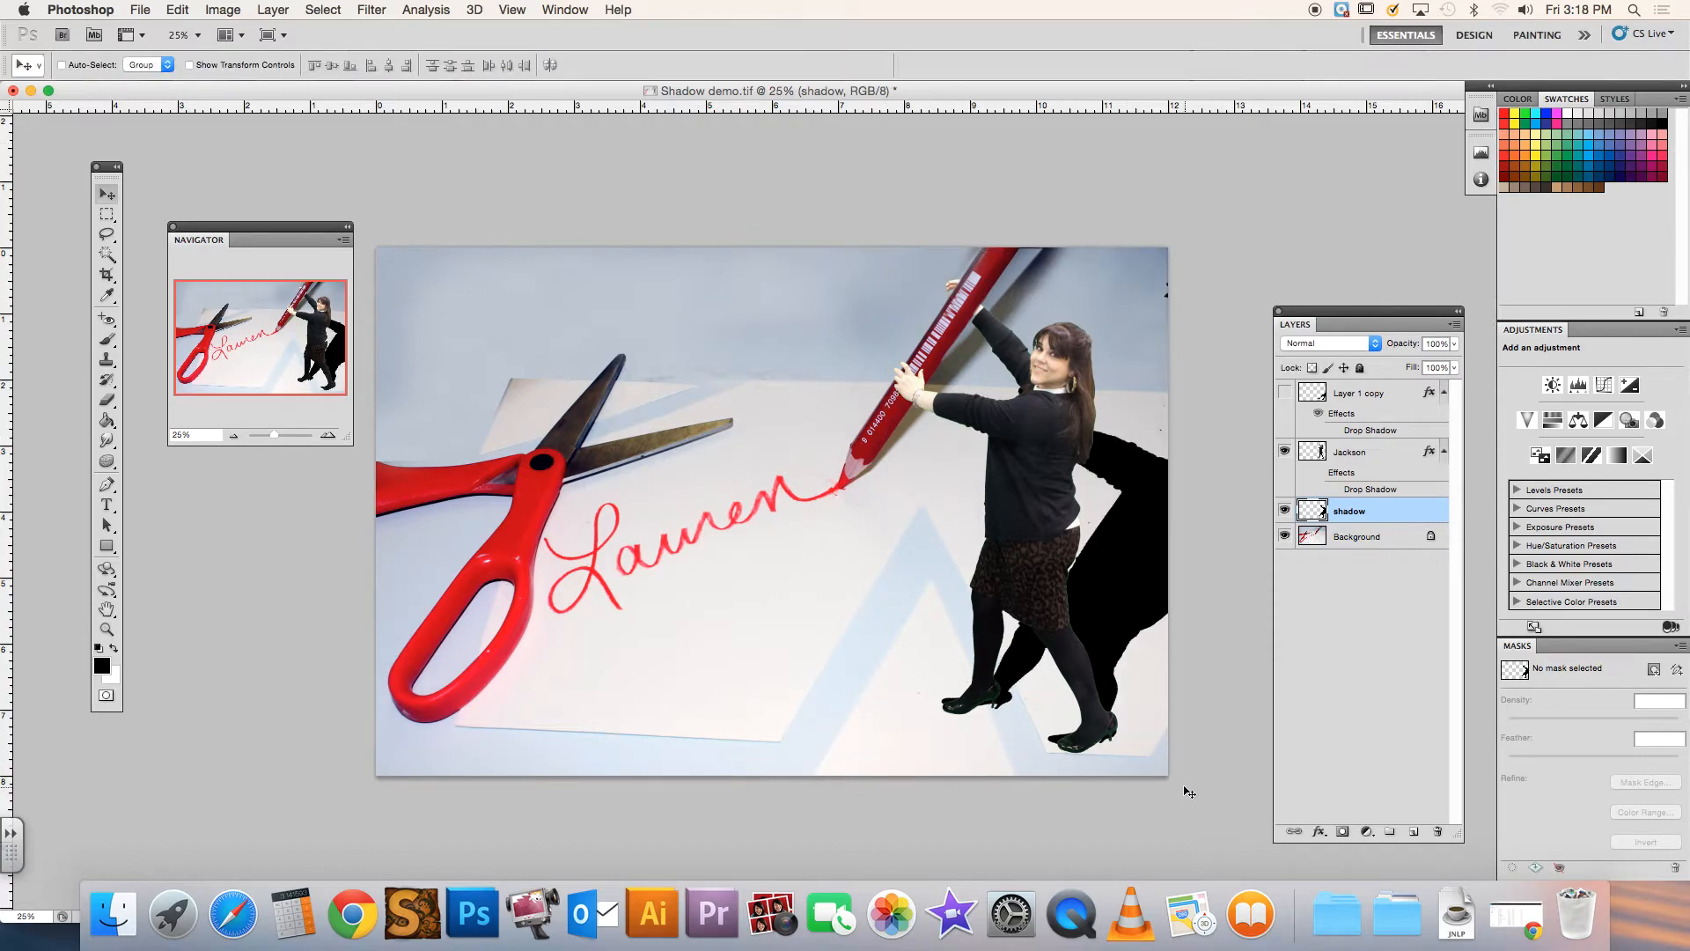
Nudge the shadow slightly to the left so it meets the woman's shoes, working at 50% magnification
left_click(328, 435)
left_click(328, 435)
left_click_drag(300, 364, 314, 381)
left_click_drag(1373, 310, 434, 375)
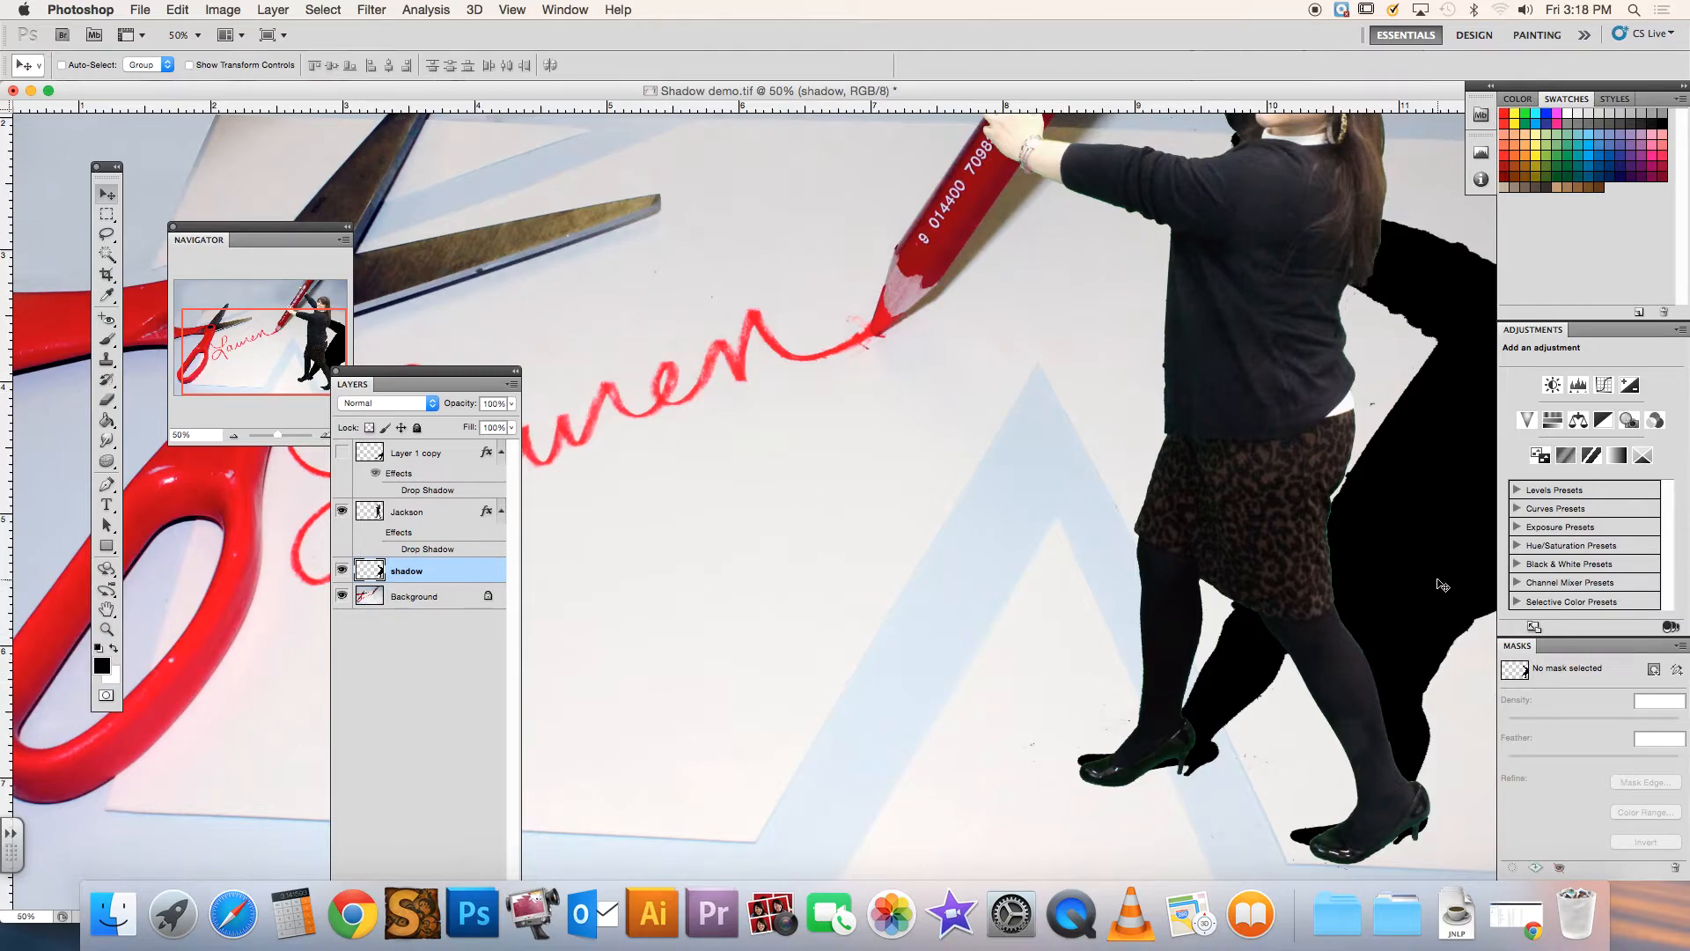
mouse_move(1442, 584)
left_mouse_down()
mouse_move(1415, 582)
mouse_move(1440, 585)
left_mouse_up()
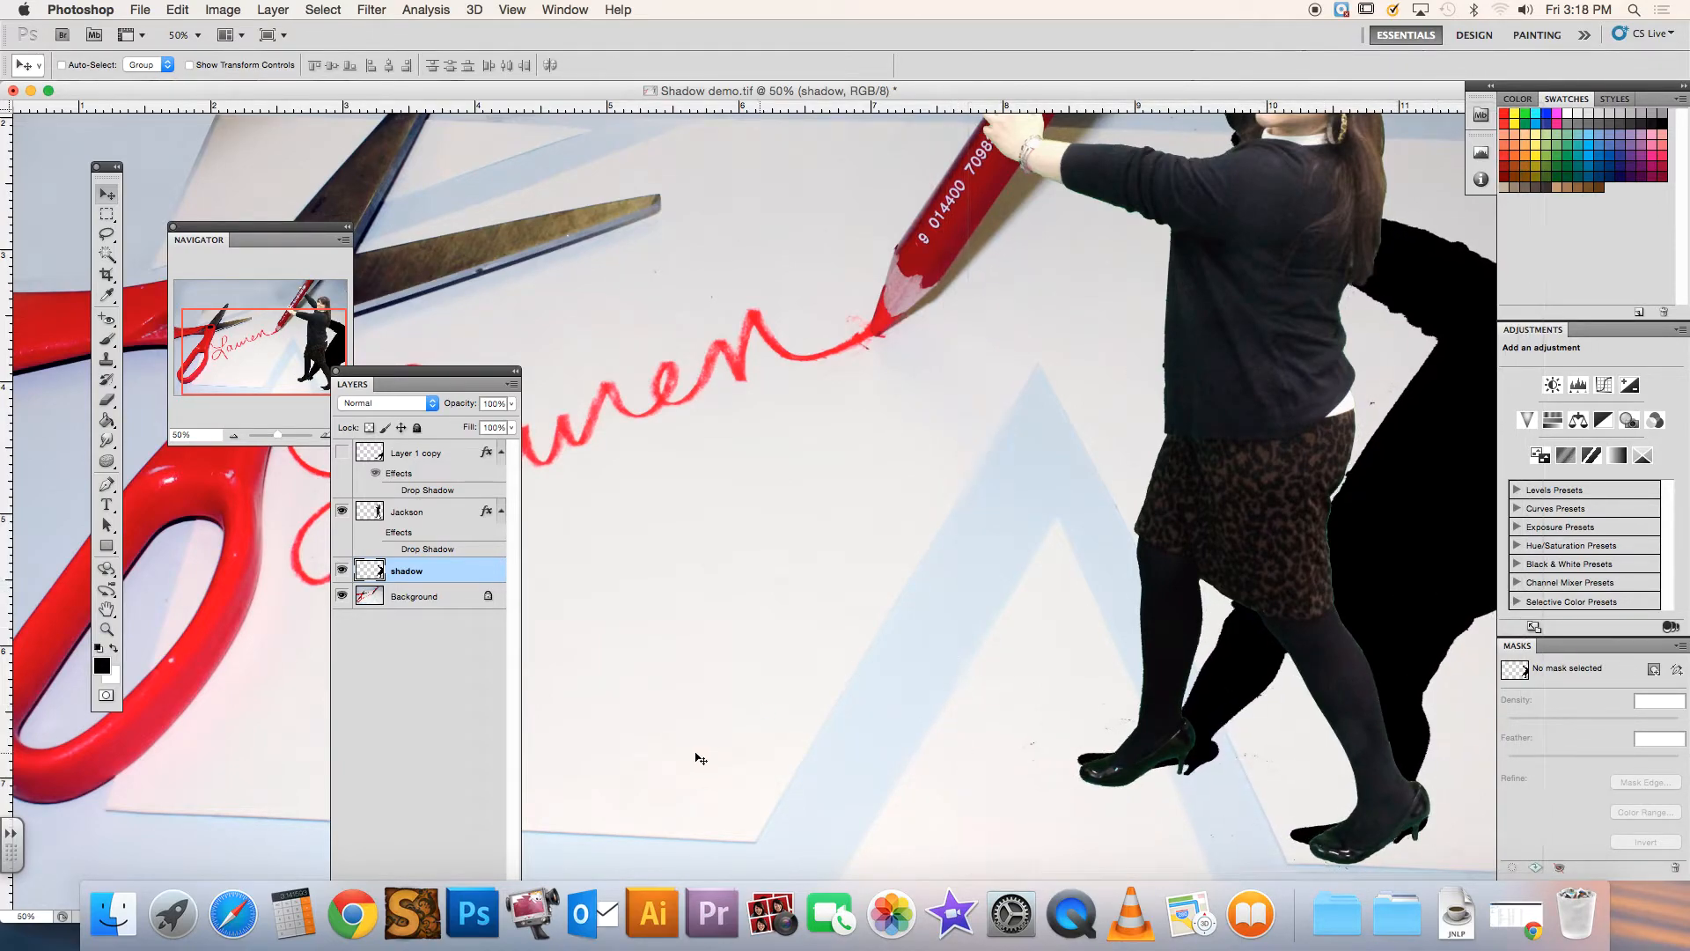
Erase the parts of the shadow's feet that stick out around the woman's shoes, using a soft 62 px Eraser
left_click(106, 400)
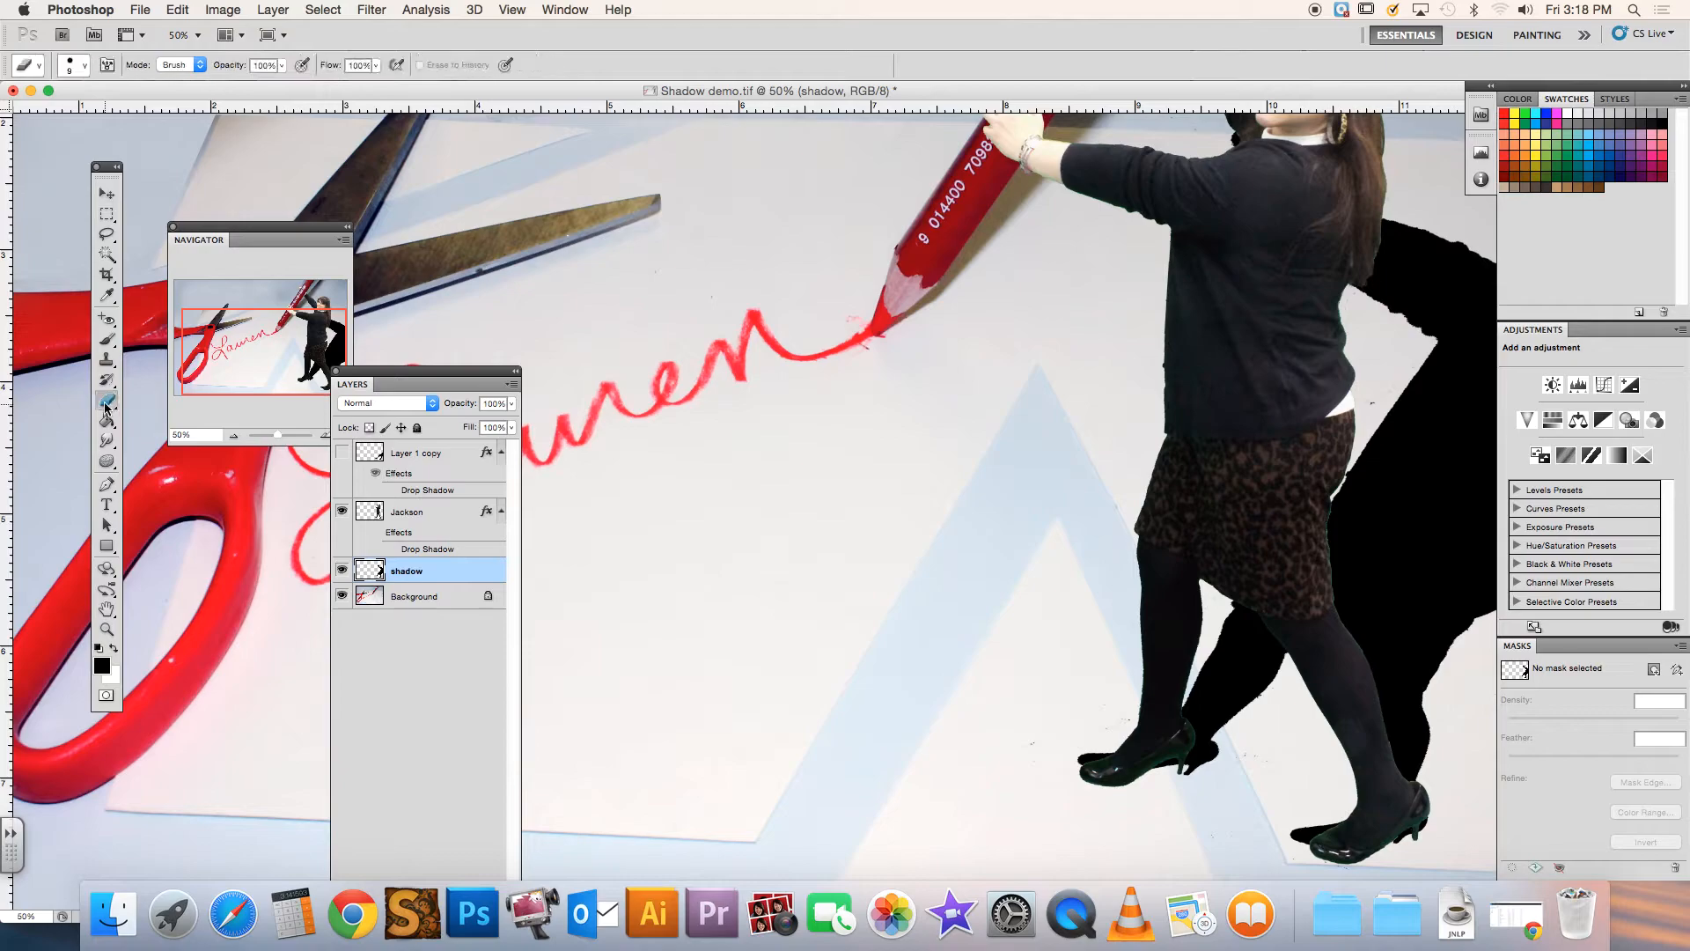
left_click(86, 71)
left_click(50, 113)
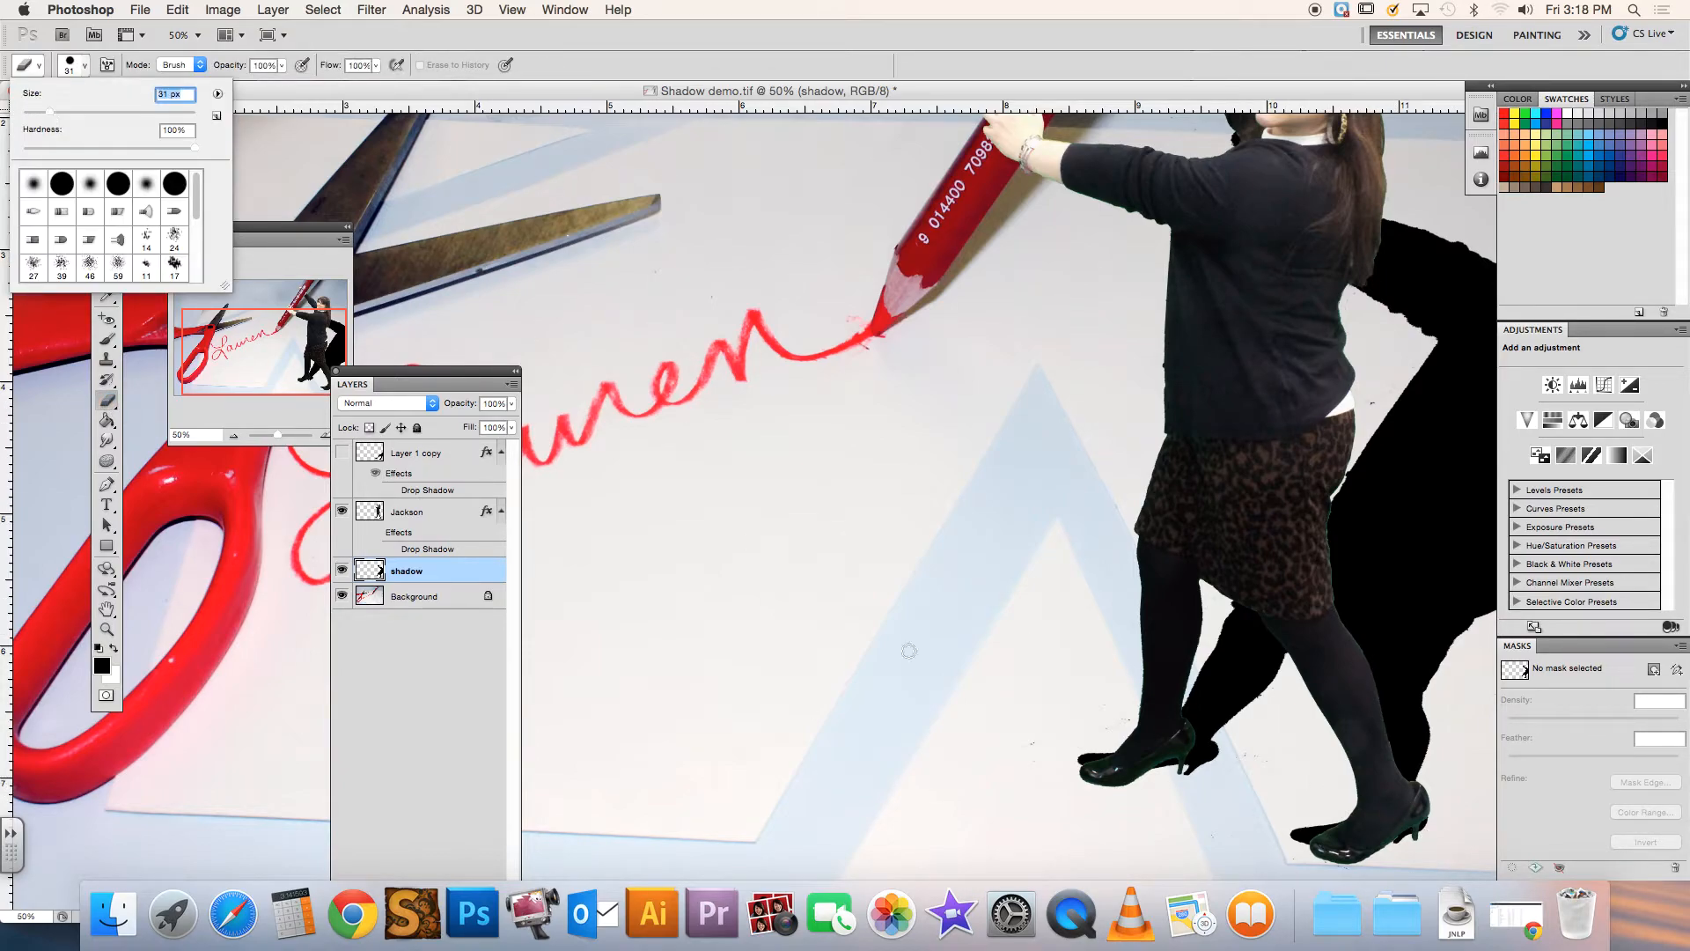
left_click(76, 113)
left_click(28, 148)
left_click(1219, 752)
mouse_move(1217, 749)
left_mouse_down()
mouse_move(1176, 762)
mouse_move(1200, 769)
mouse_move(1096, 759)
left_mouse_up()
mouse_move(1298, 828)
left_mouse_down()
mouse_move(1353, 824)
mouse_move(1276, 846)
mouse_move(1418, 828)
left_mouse_up()
left_click_drag(1250, 771, 1235, 761)
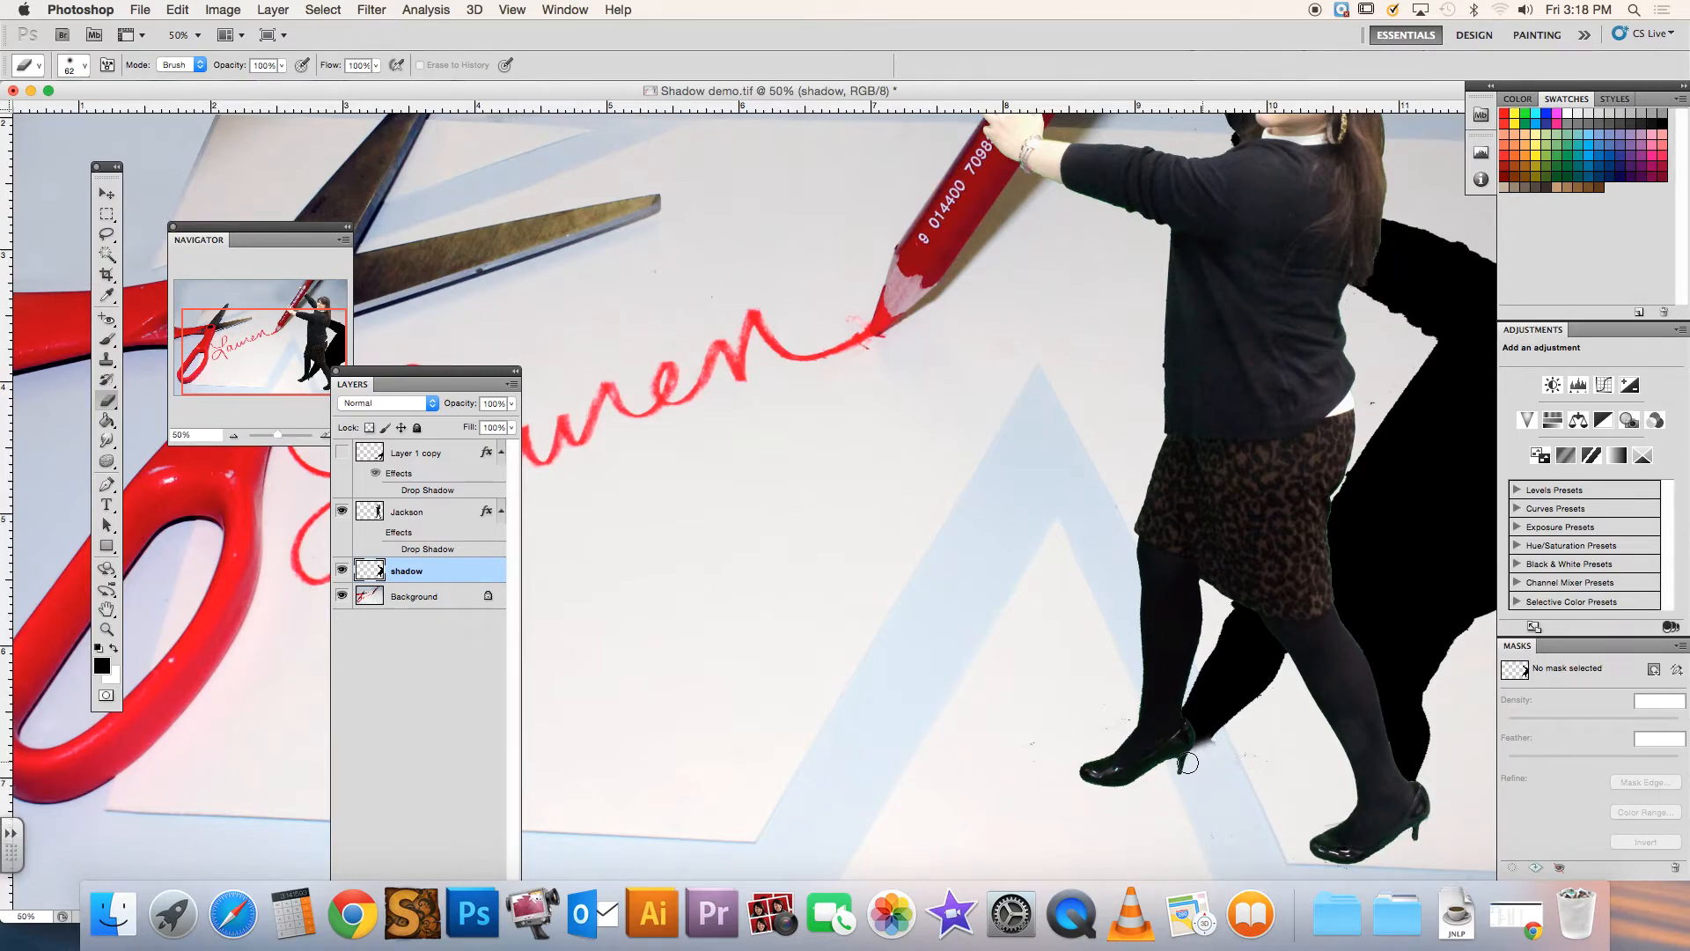
Move the shadow slightly further left and erase the excess around the heel of the woman's rear shoe
left_click(106, 192)
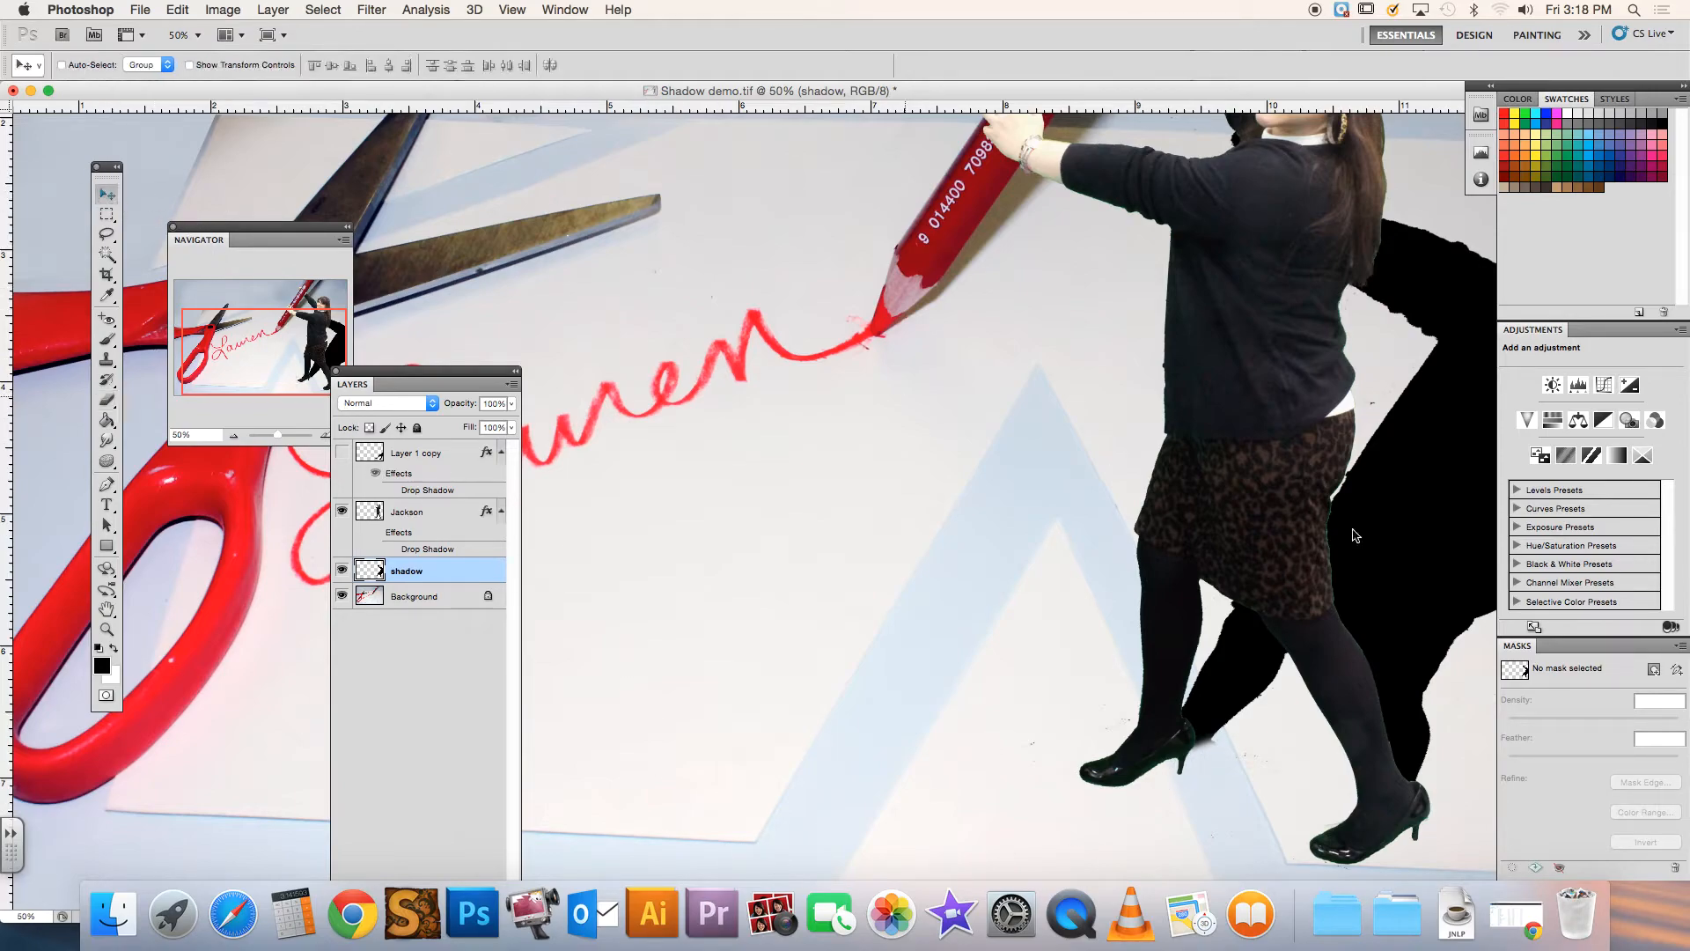
left_click_drag(1441, 539, 1426, 538)
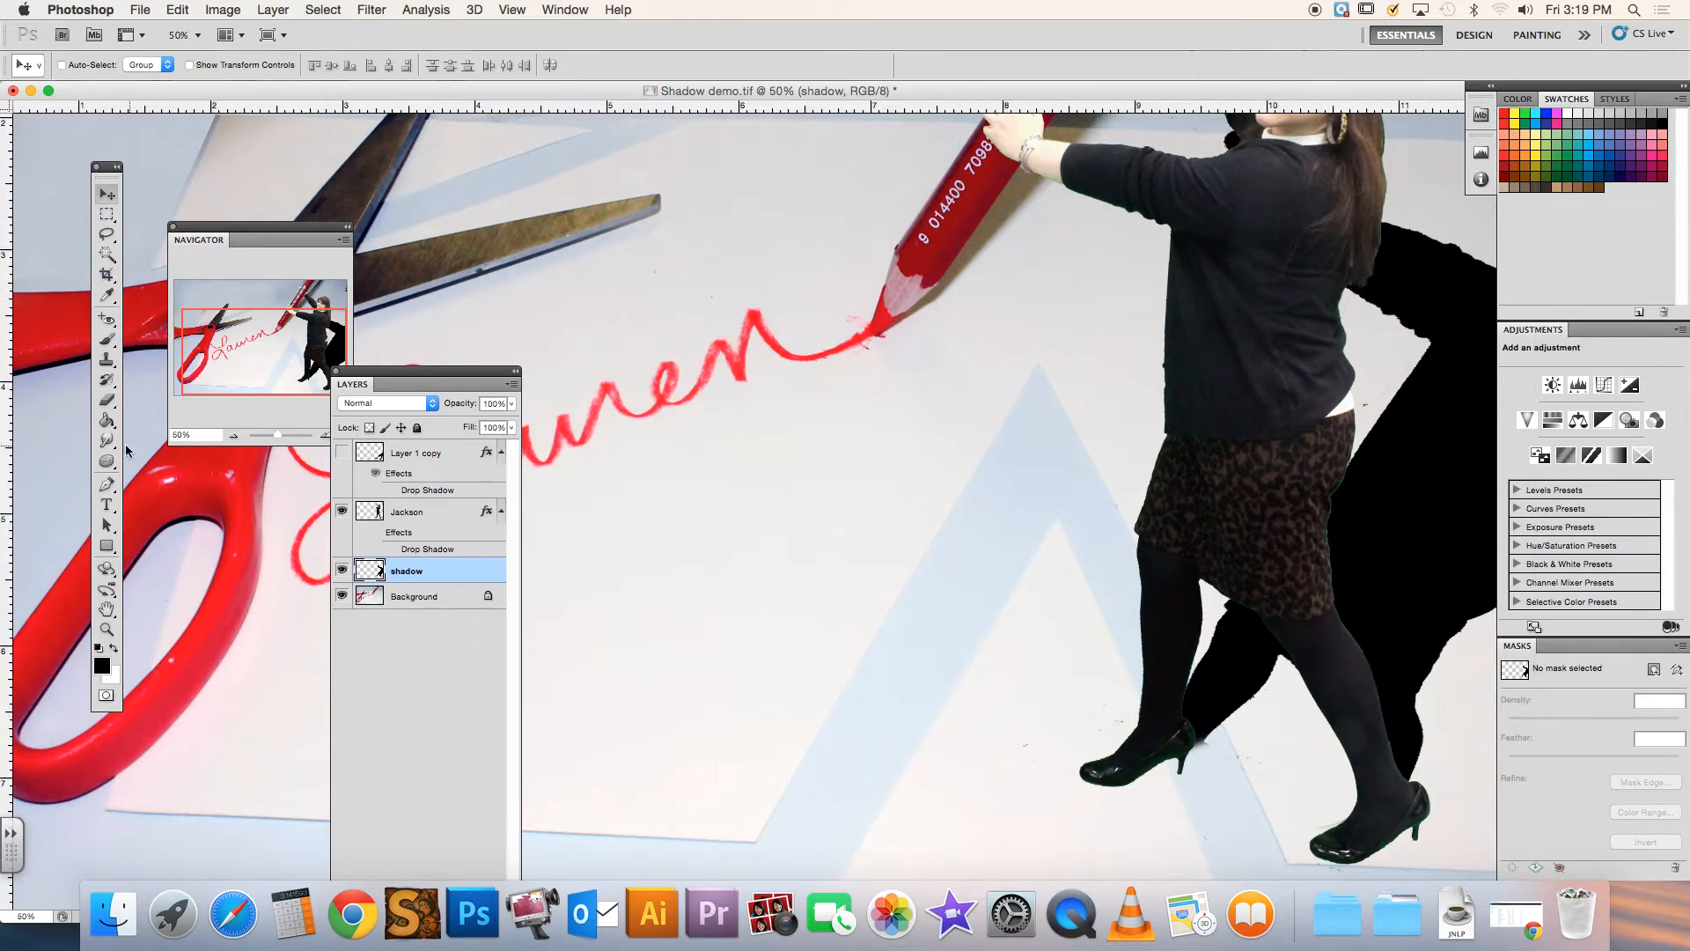
left_click(106, 399)
mouse_move(1150, 747)
left_mouse_down()
mouse_move(1228, 742)
mouse_move(1231, 742)
left_mouse_up()
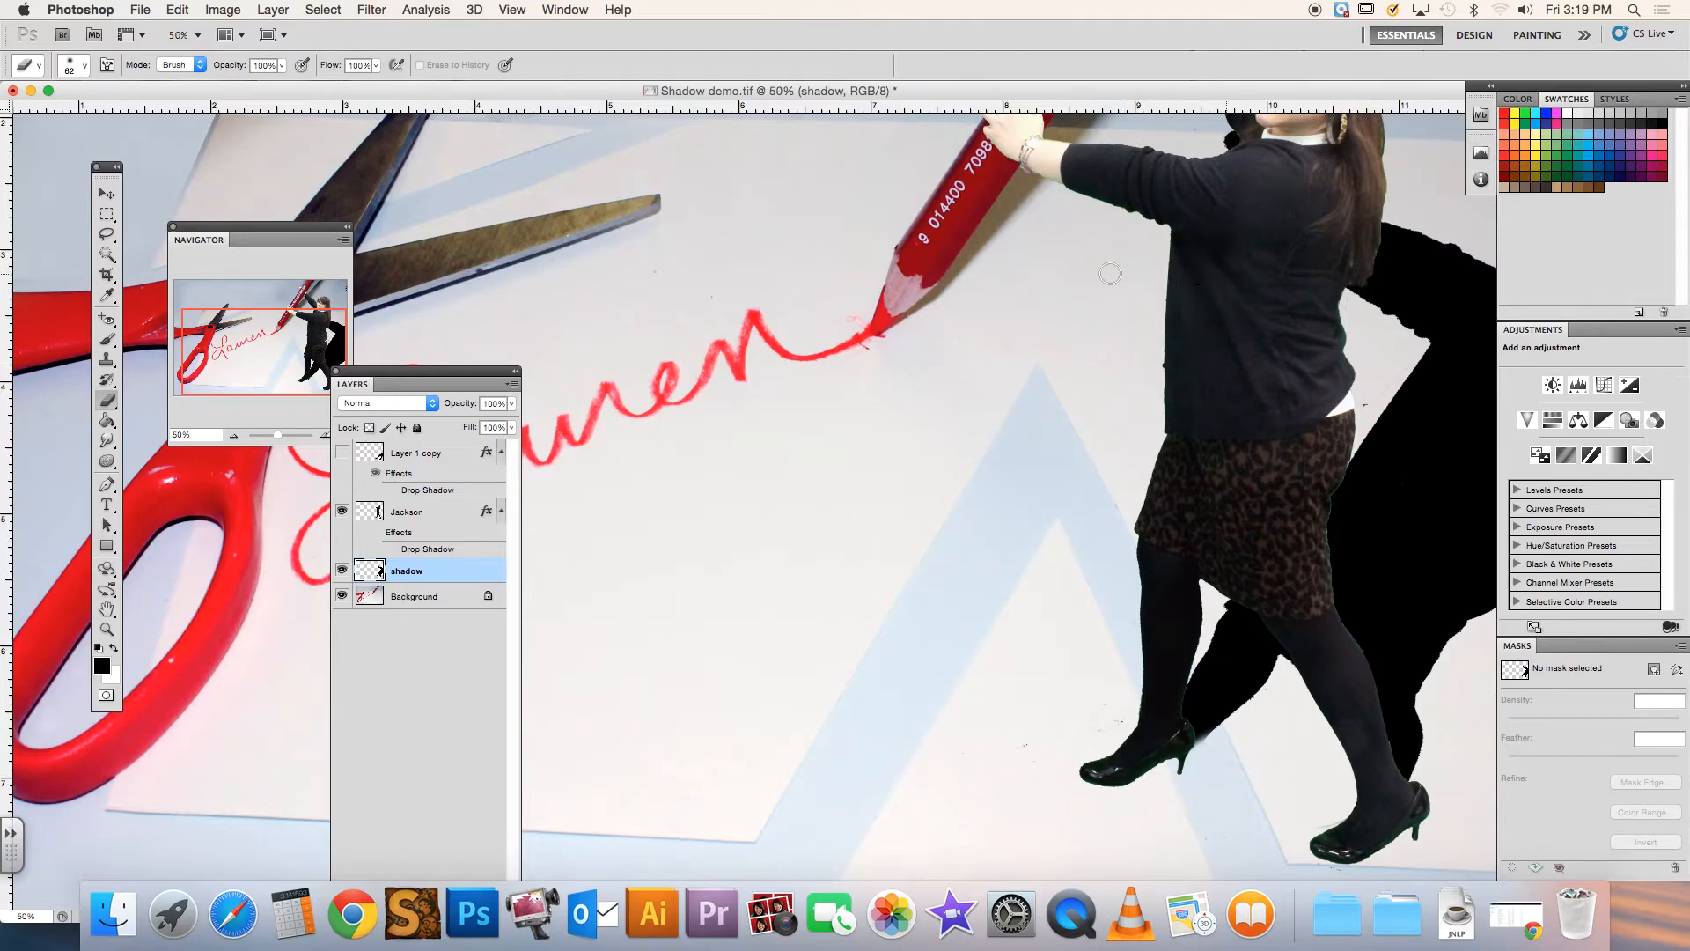
Erase the stray black fragments of the shadow's hand near the upper-right edge of the image
left_click(234, 436)
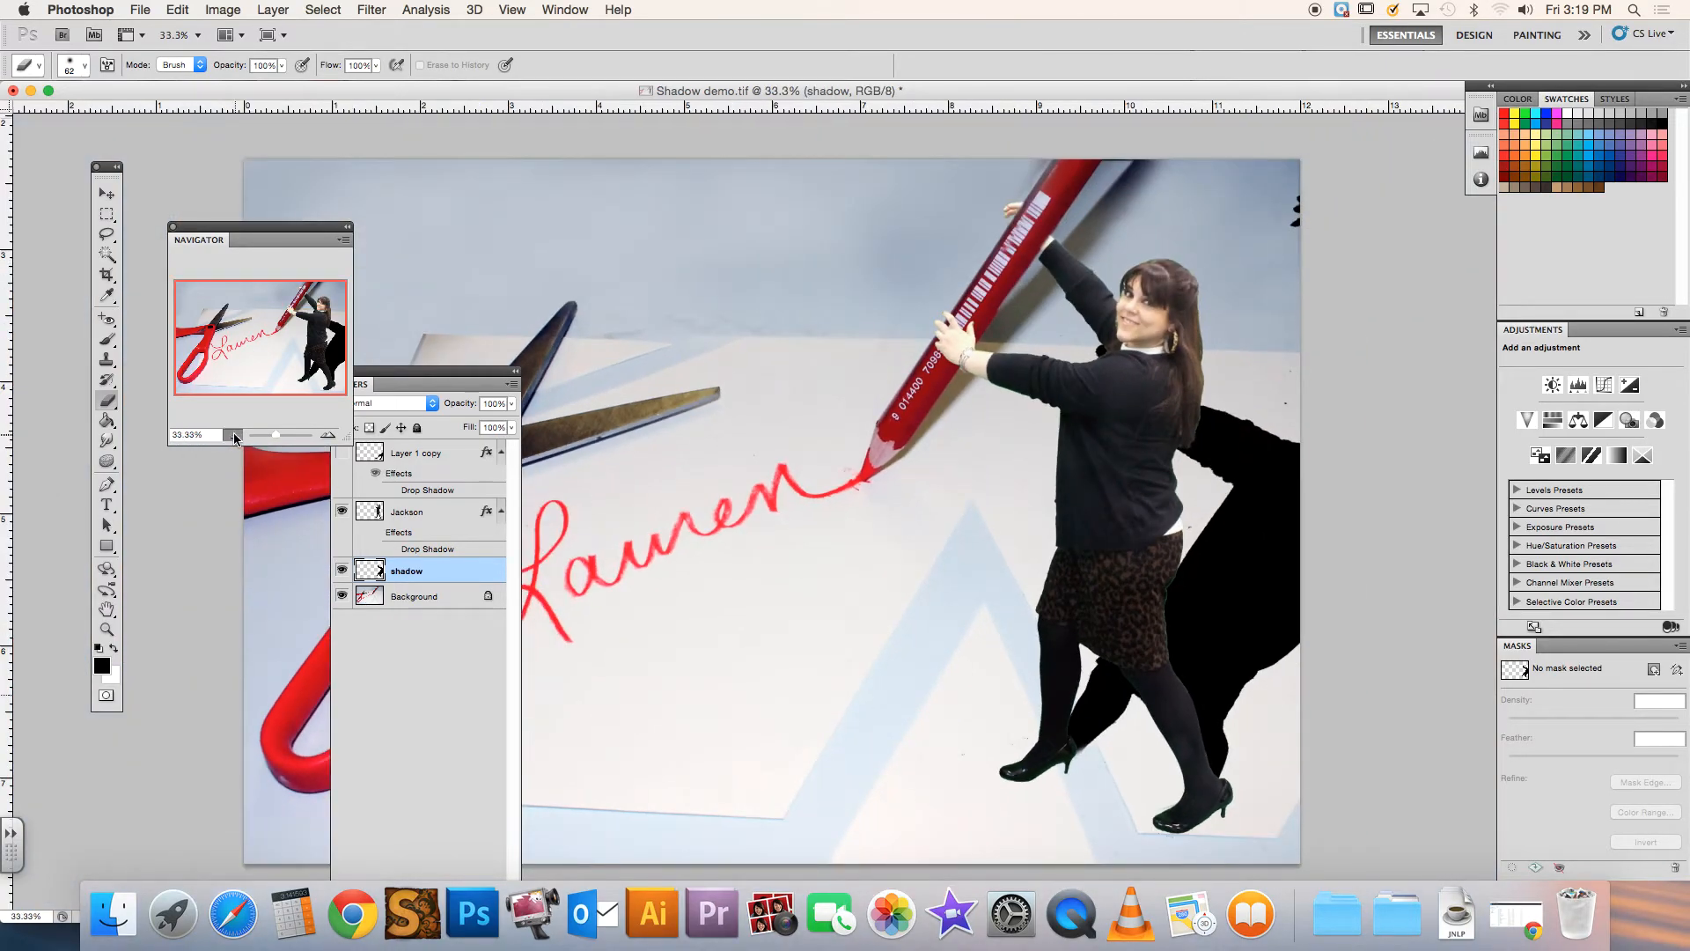
left_click(235, 436)
left_click_drag(1172, 271, 1167, 301)
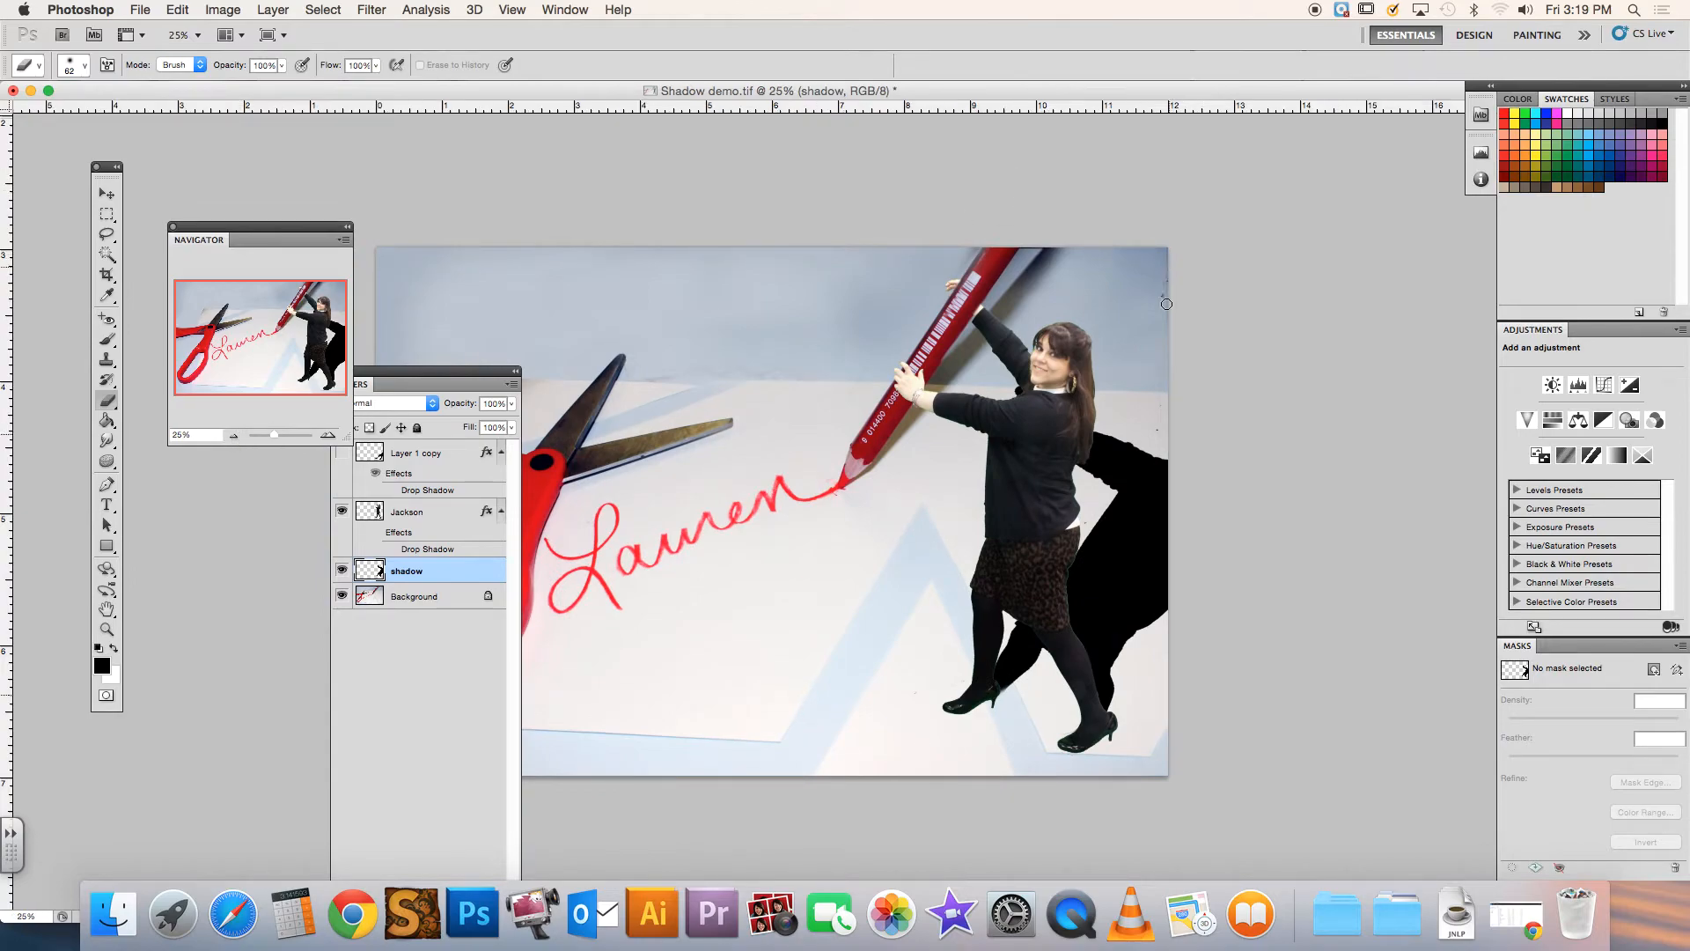
left_click_drag(1148, 462, 1164, 431)
key("super+alt+z")
key("super+alt+z")
left_click_drag(1165, 296, 1163, 297)
Lower the shadow layer's opacity to 30%
left_click(429, 376)
left_click(511, 403)
left_click_drag(511, 422, 445, 421)
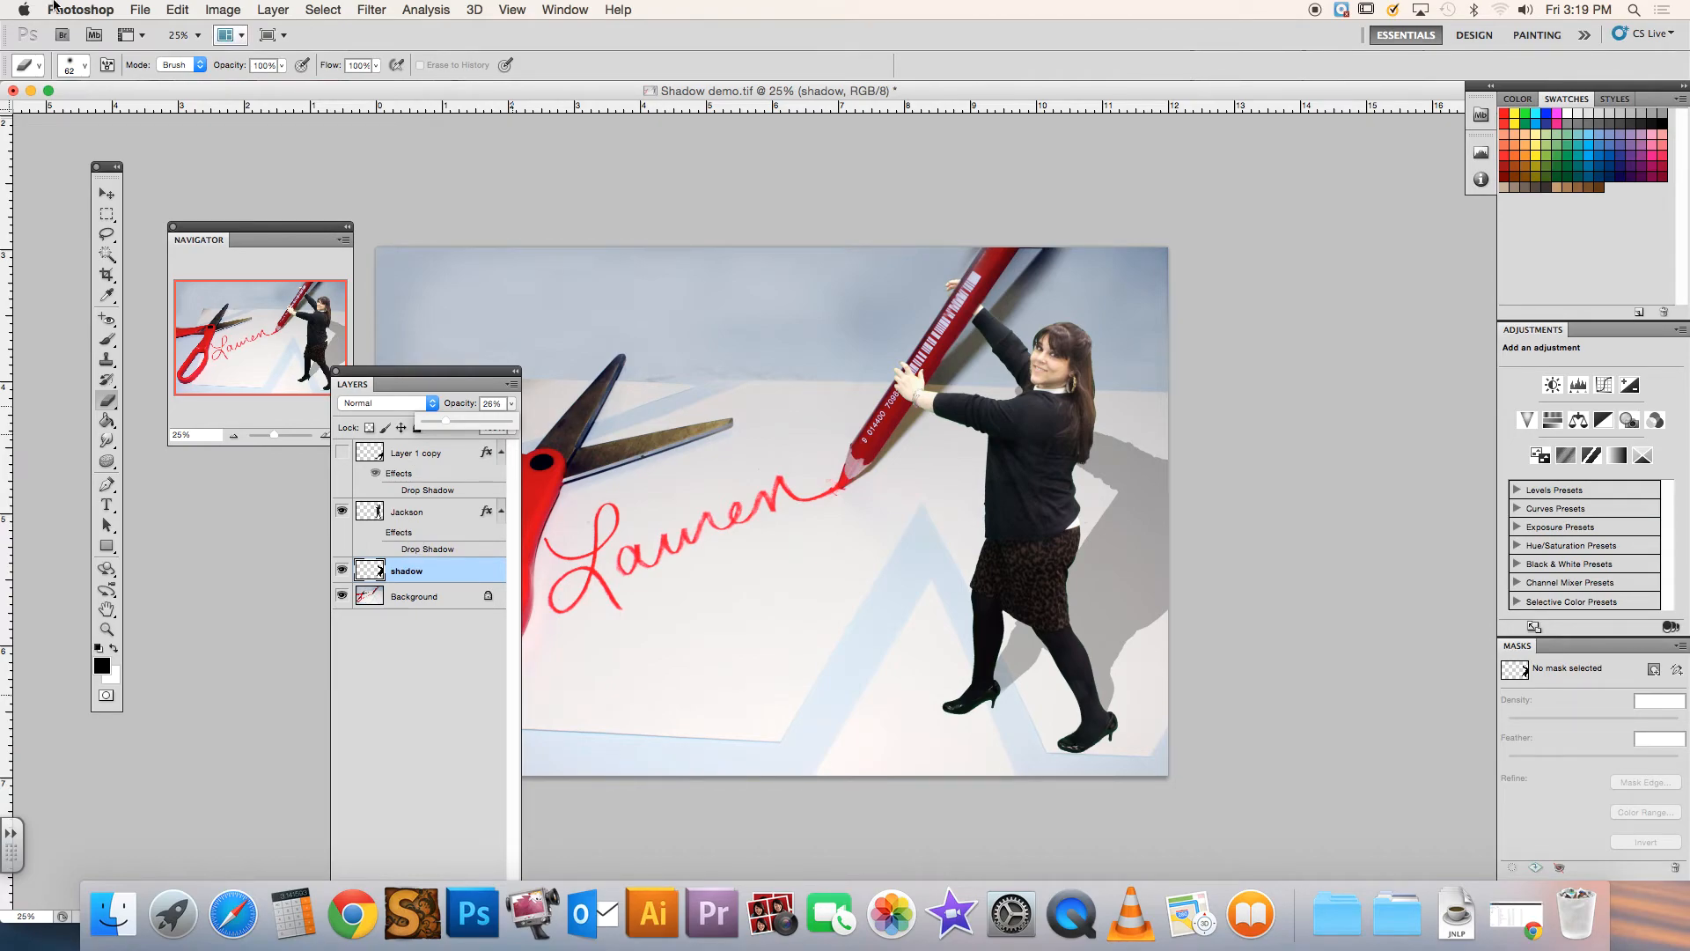
left_click(181, 9)
mouse_move(235, 399)
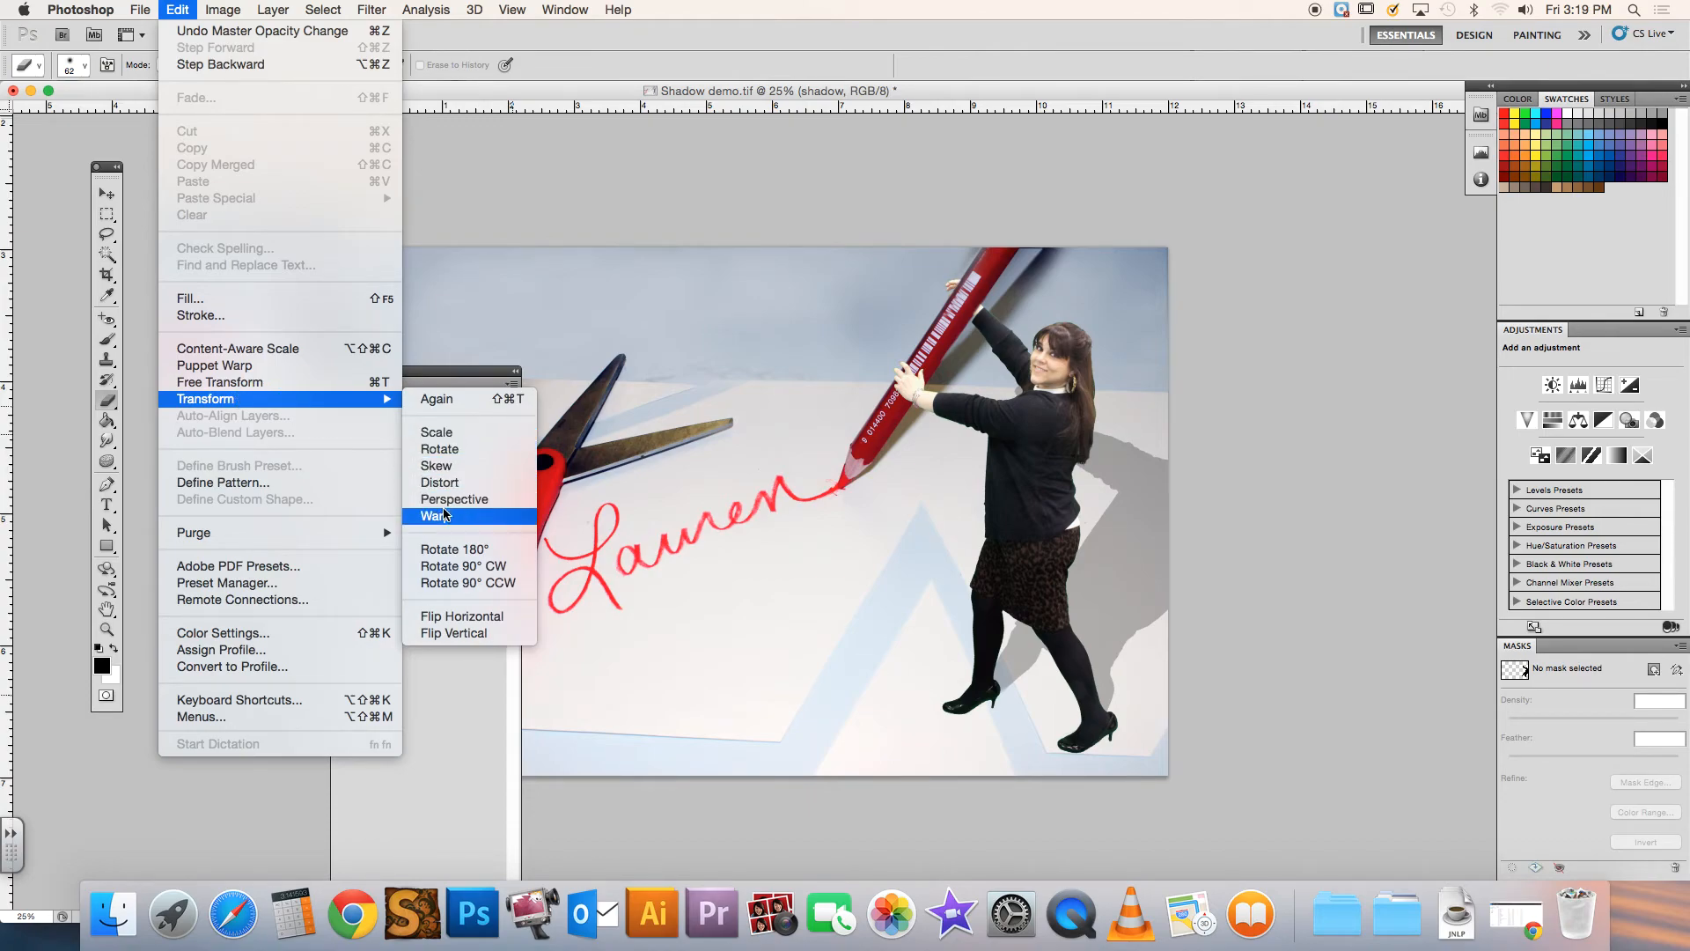
left_click(462, 201)
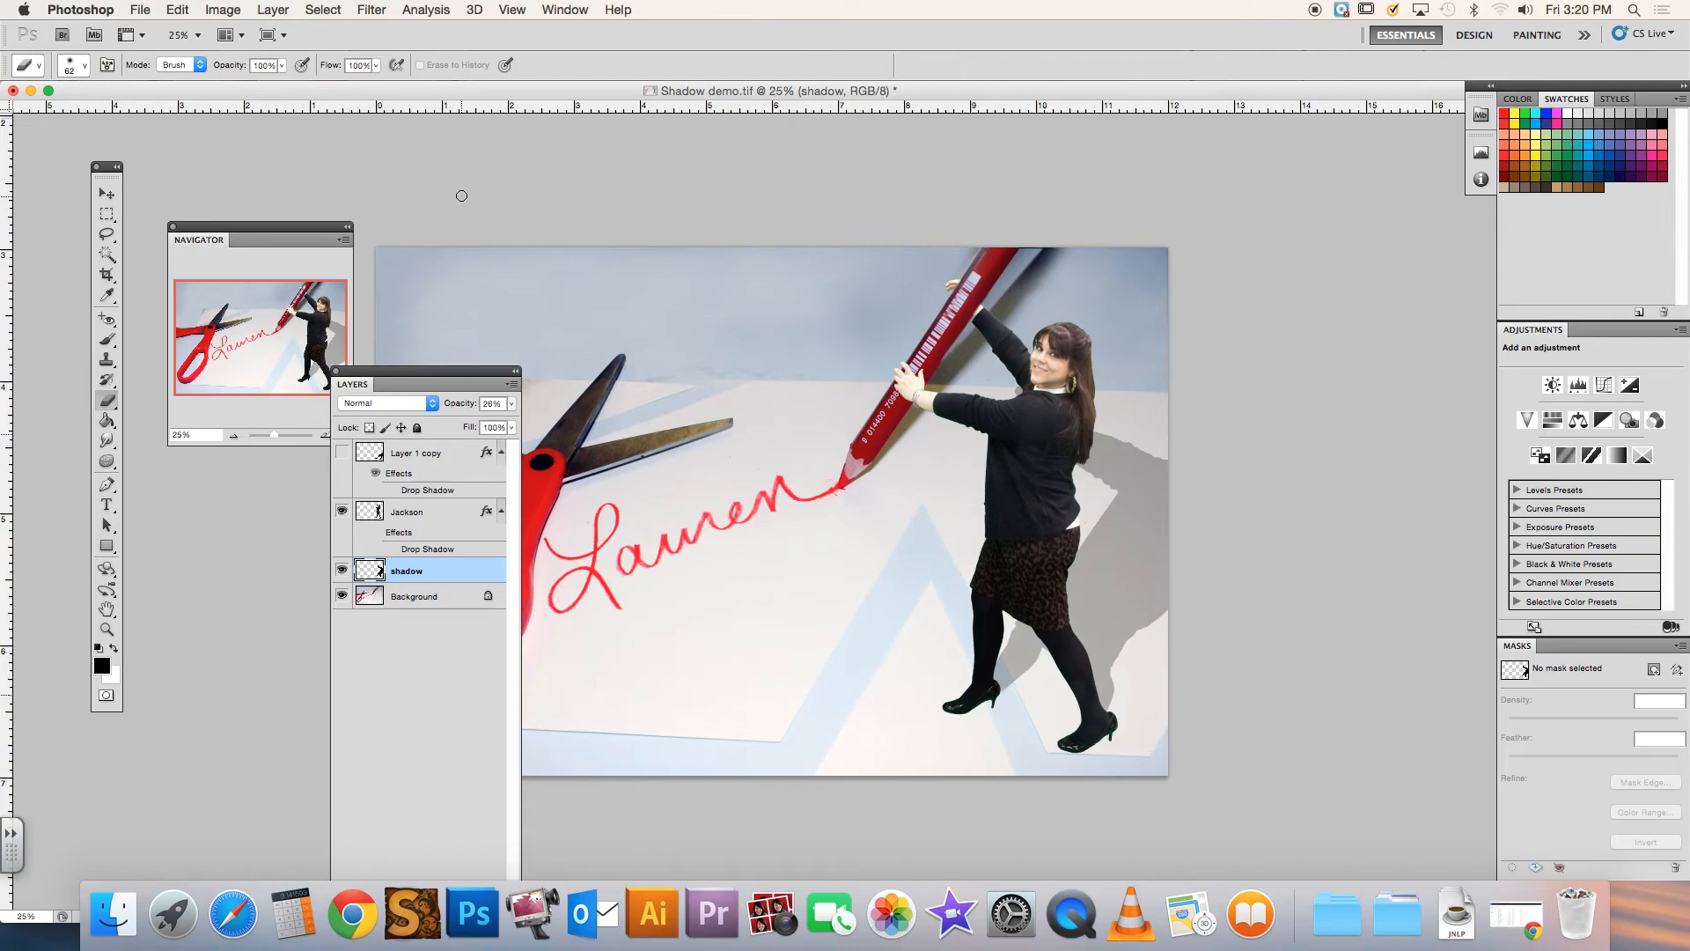
left_click(510, 404)
left_click_drag(448, 420, 455, 426)
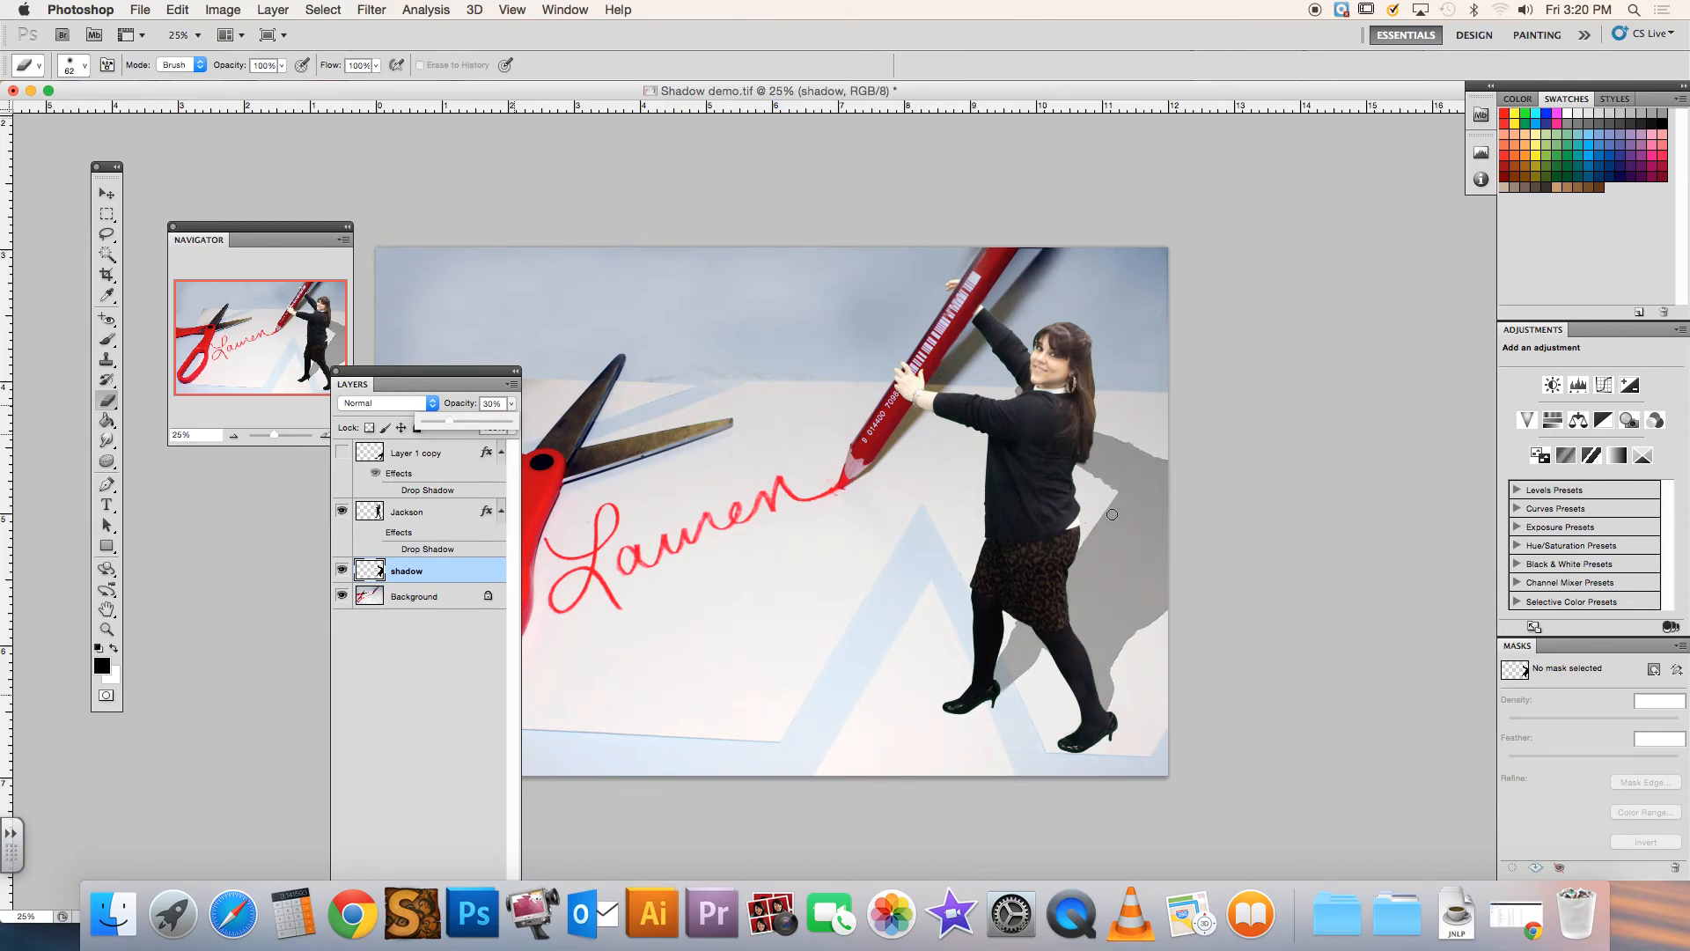
Soften the shadow's edges beside the woman's waist and at the shoulder with the Blur tool at 50% strength
left_click(107, 462)
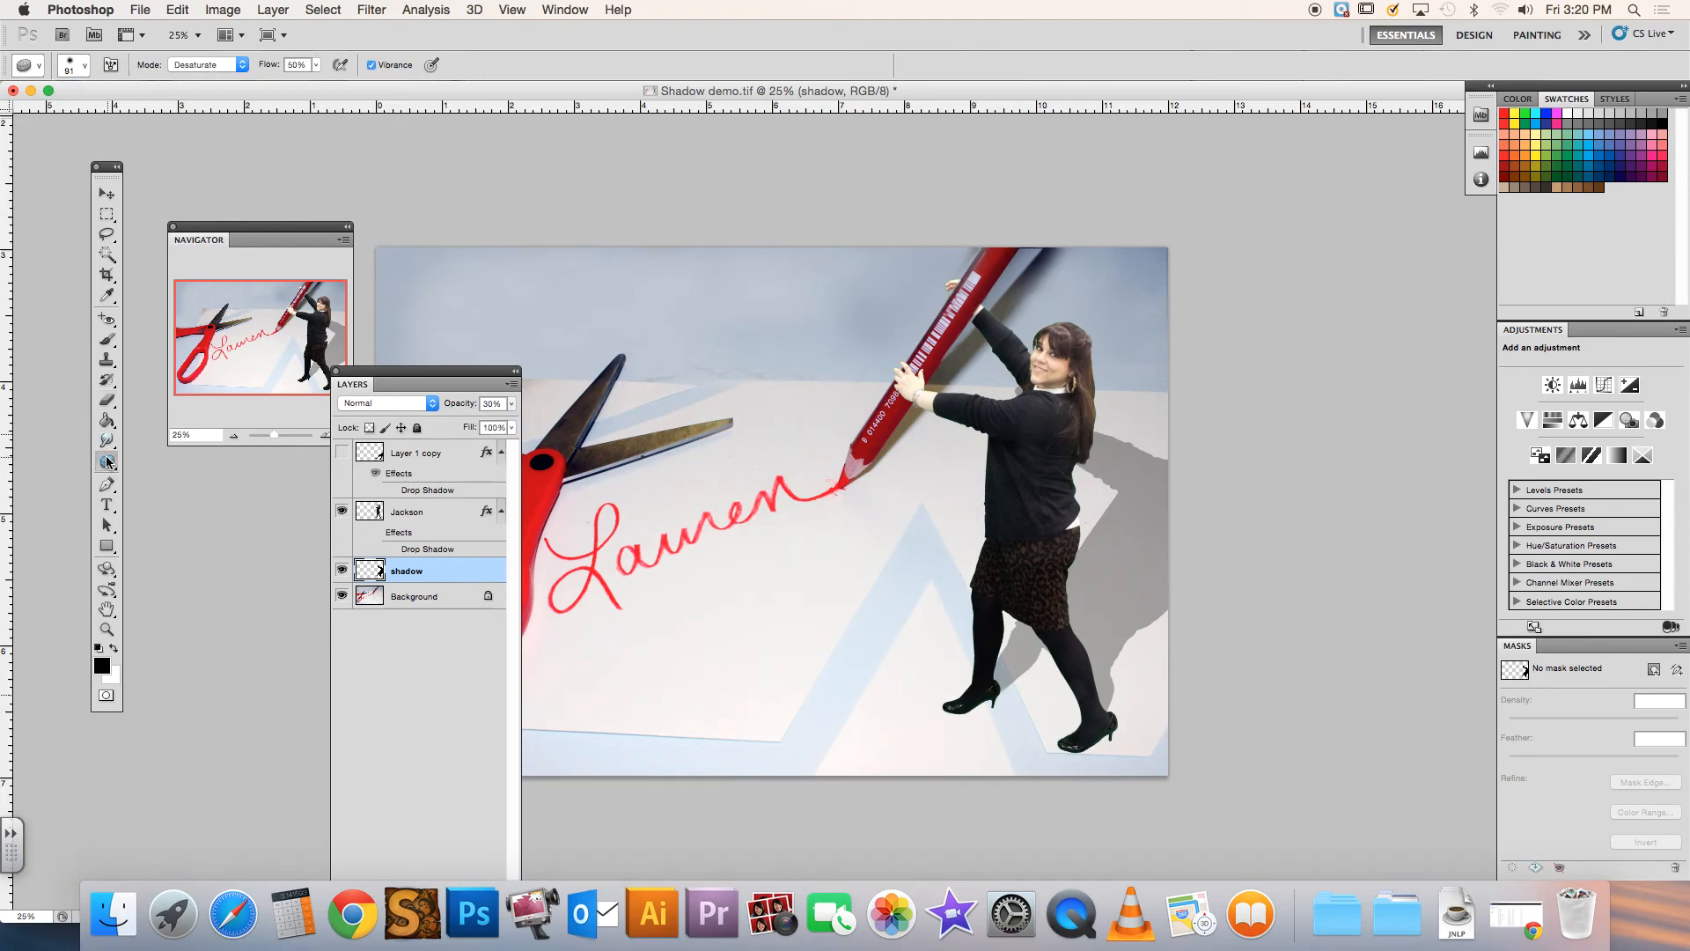
left_click(106, 462)
left_click_drag(108, 445, 168, 441)
mouse_move(1081, 490)
left_mouse_down()
mouse_move(1110, 492)
mouse_move(1088, 539)
left_mouse_up()
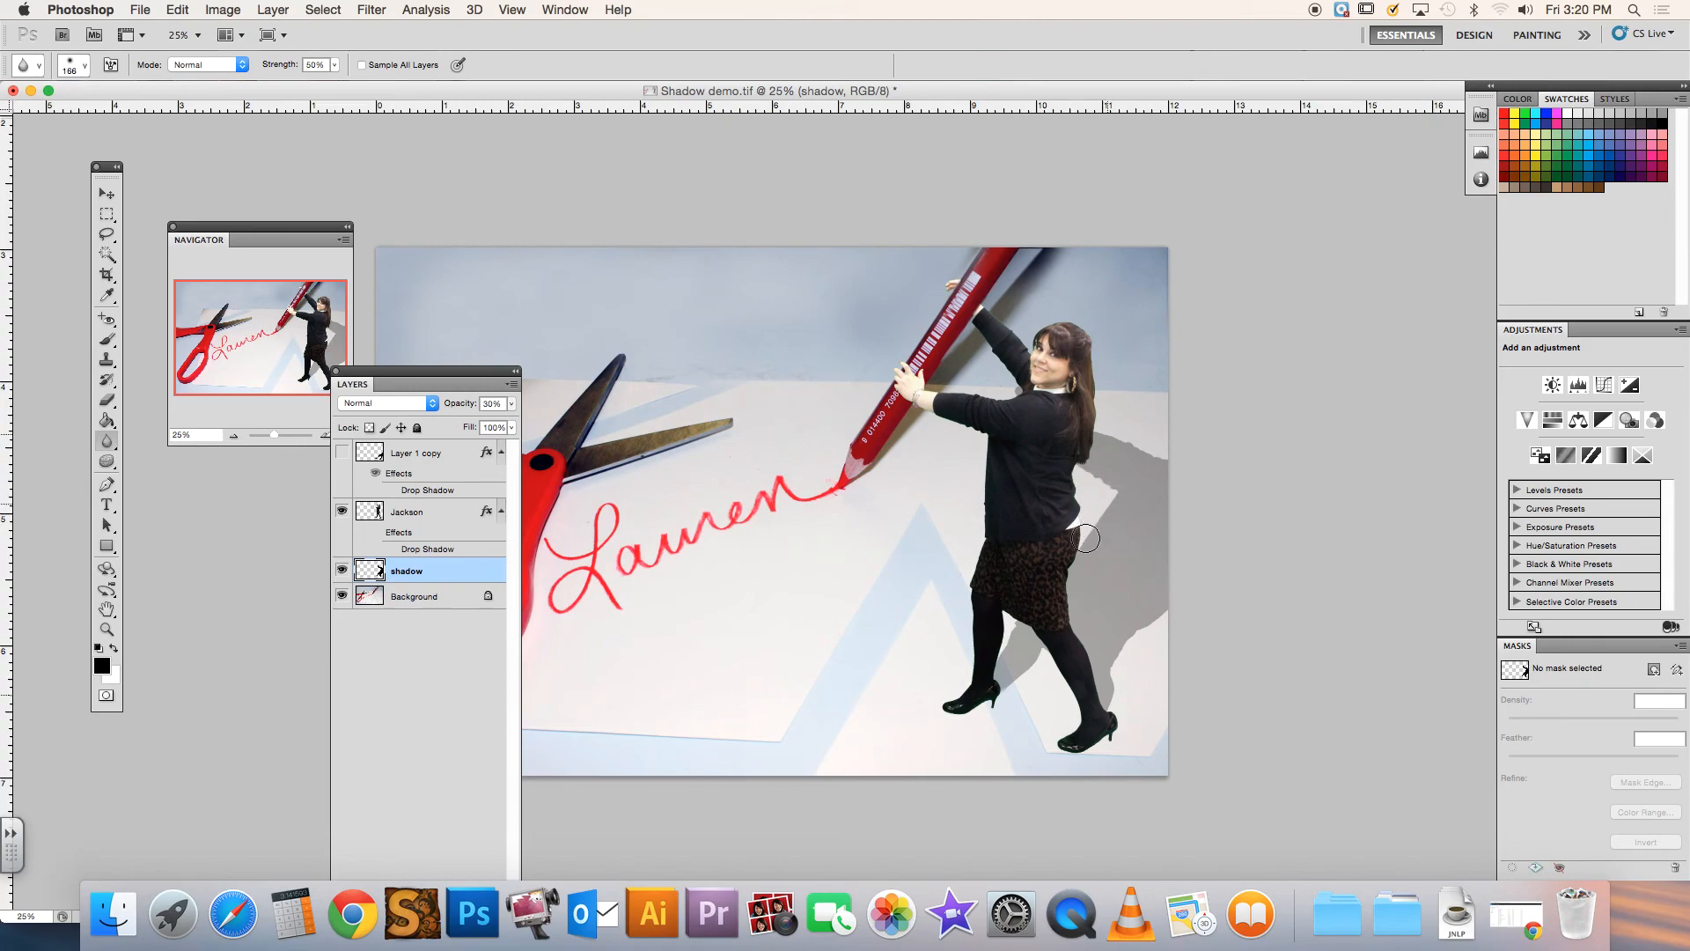
left_click_drag(1161, 453, 1158, 458)
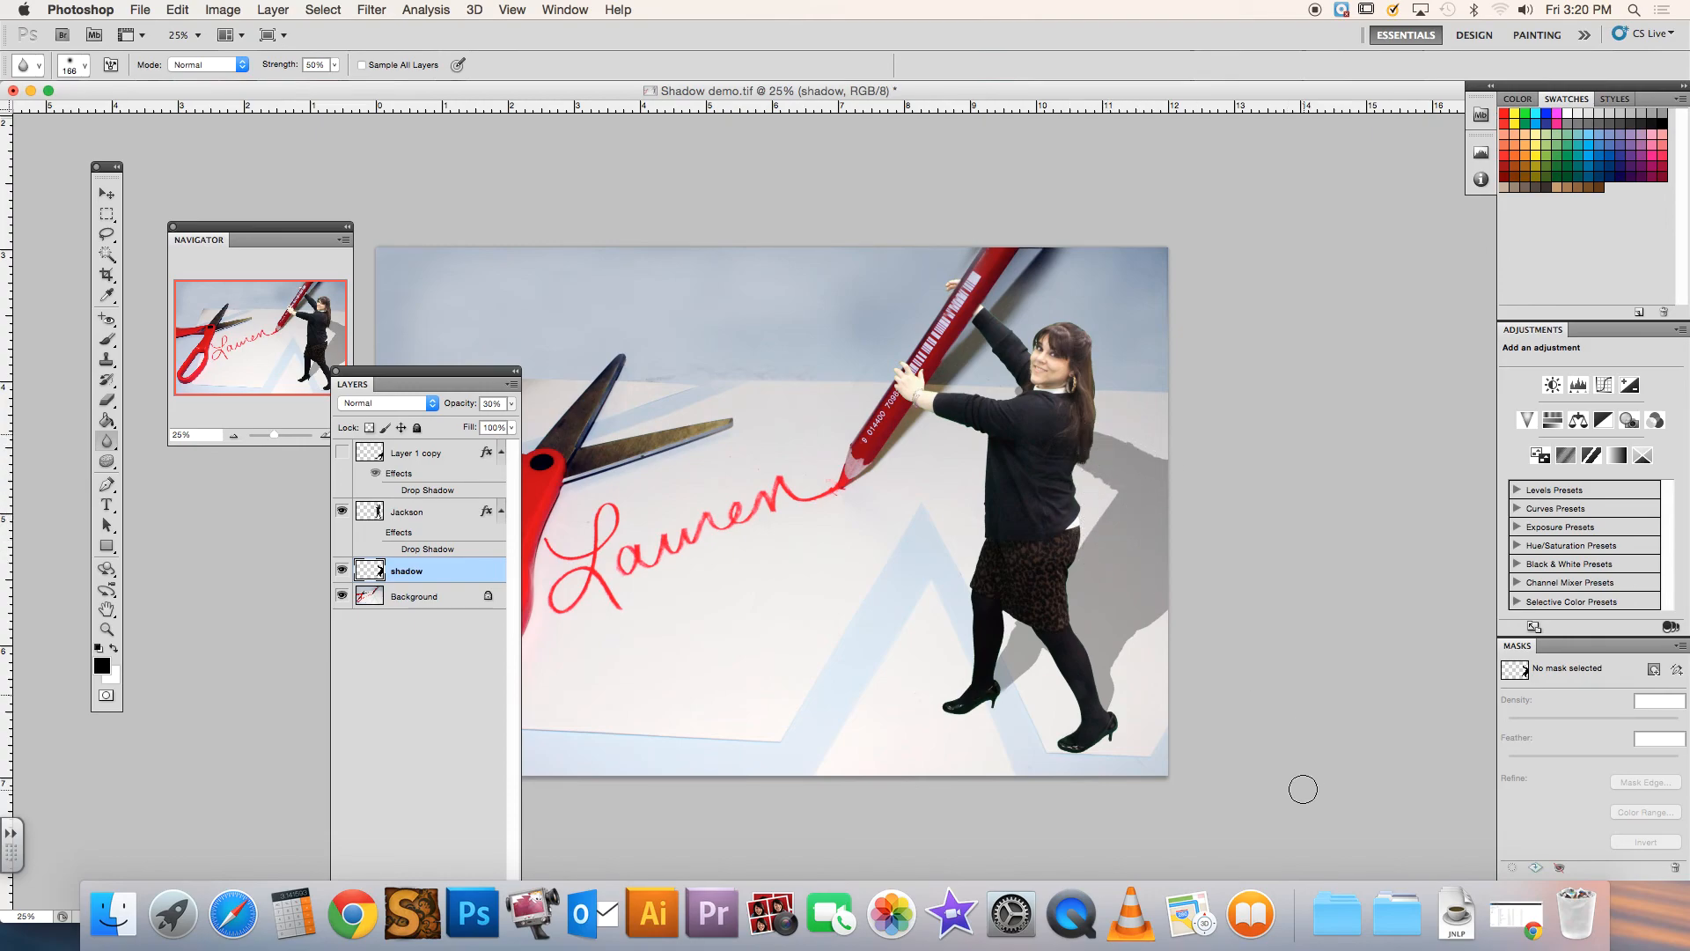